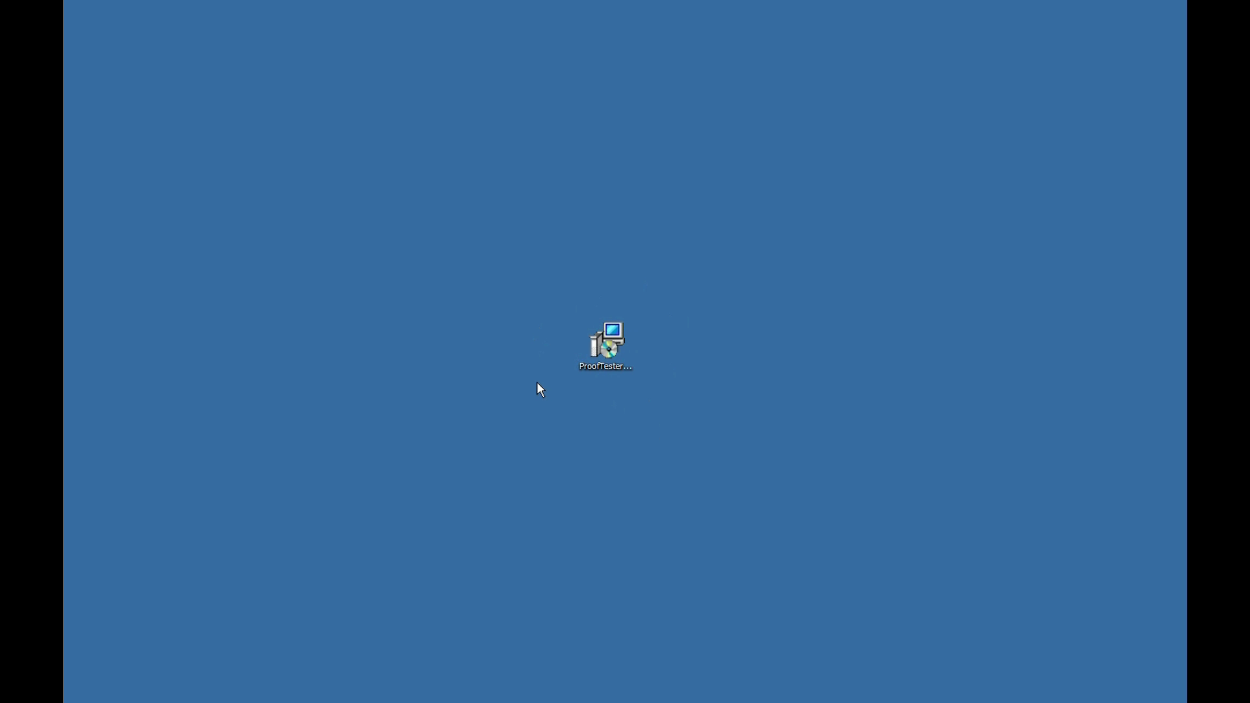
Run the ProofTester installer, accept the licence, and install into the default HydroTest folder.
double_click(612, 349)
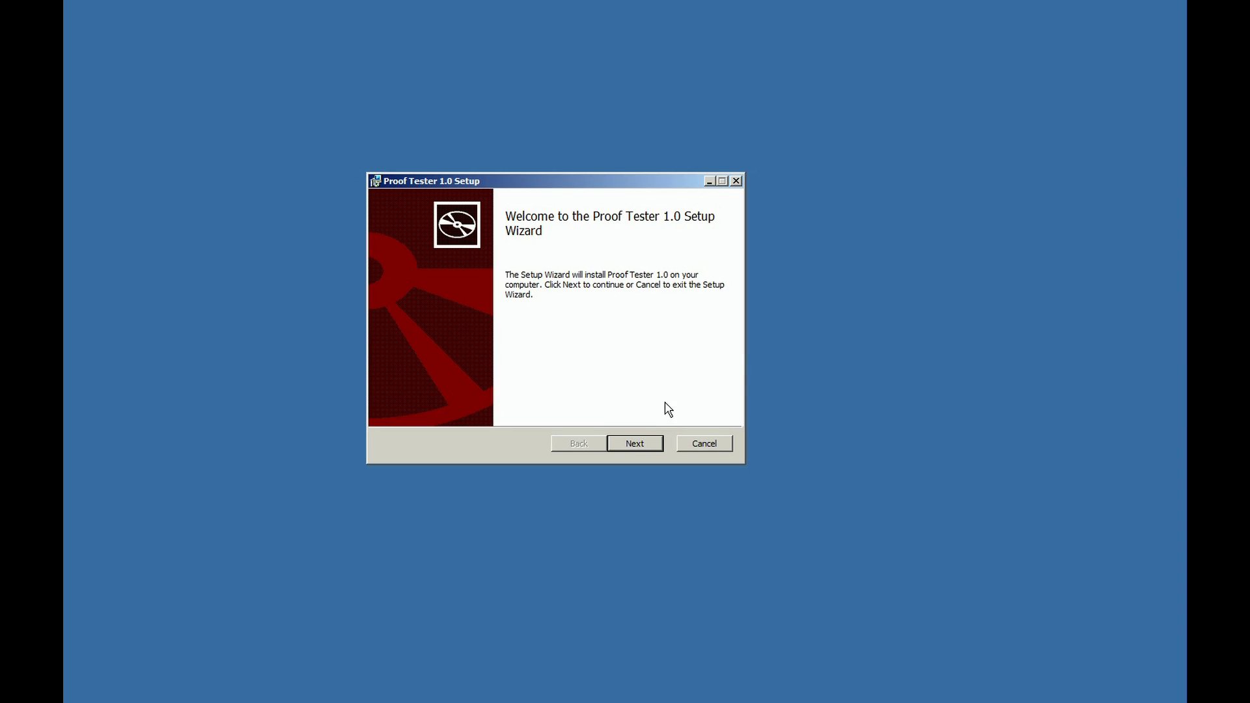
left_click(631, 445)
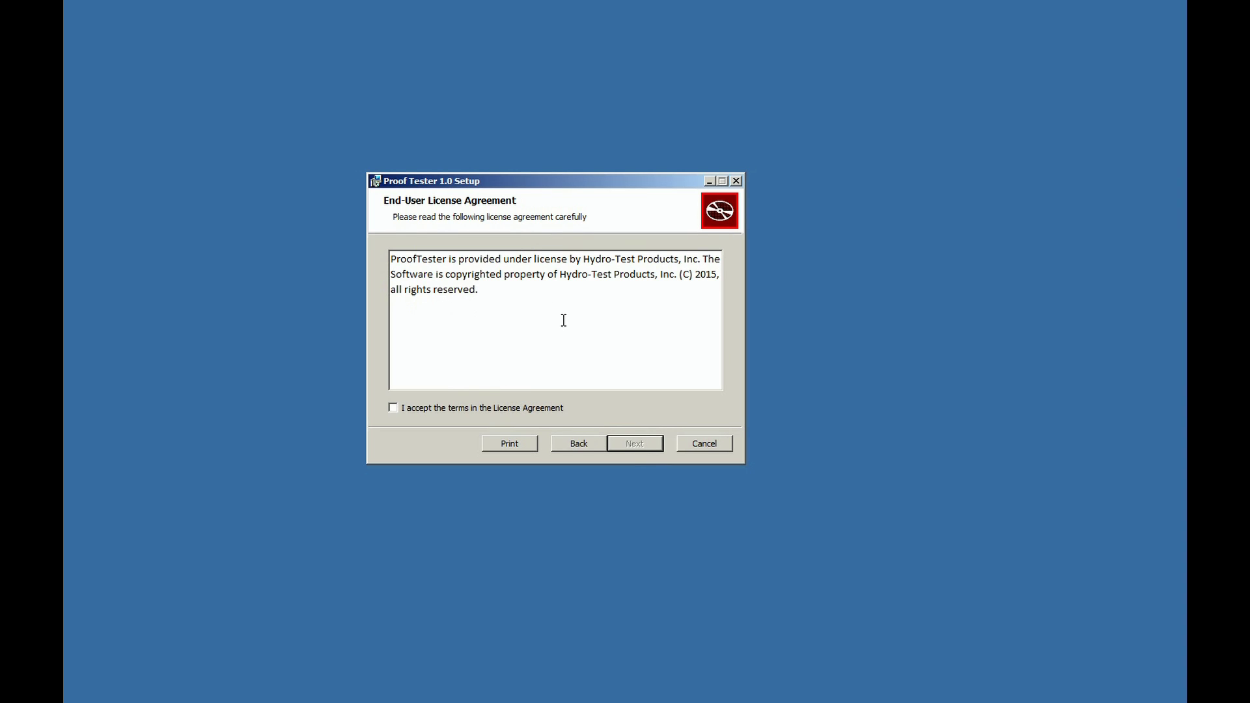
left_click(417, 414)
left_click(636, 449)
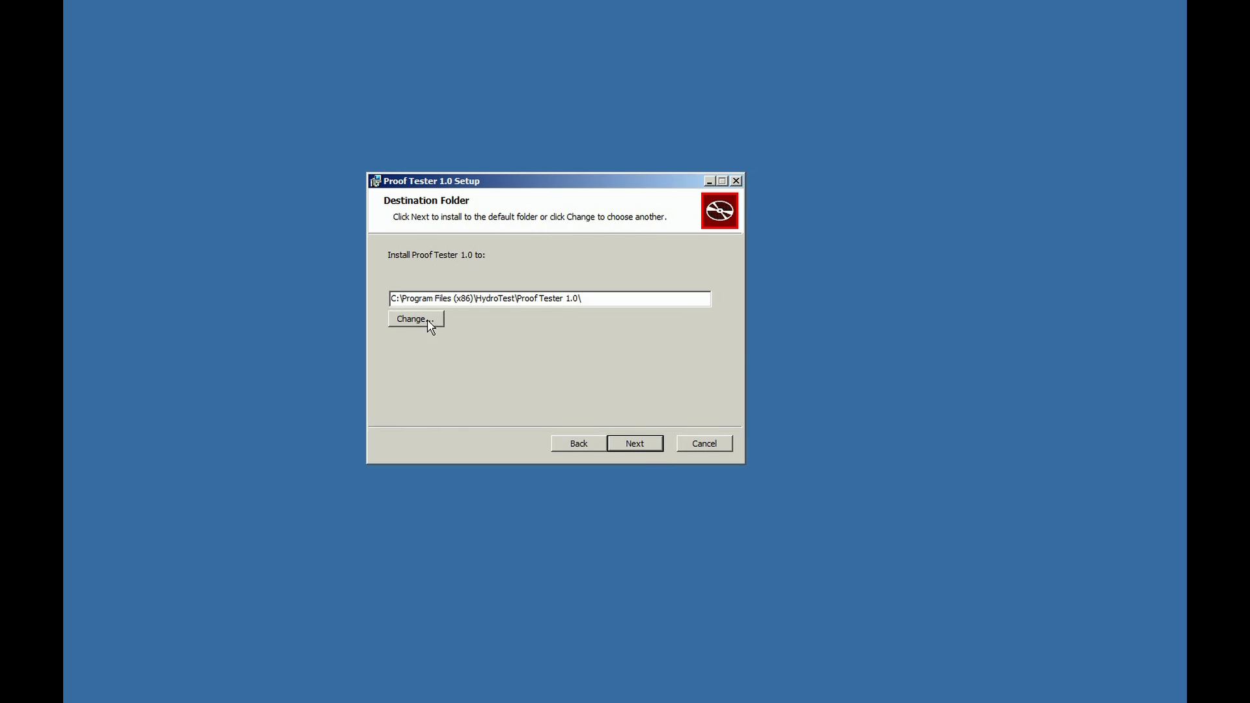
left_click(635, 444)
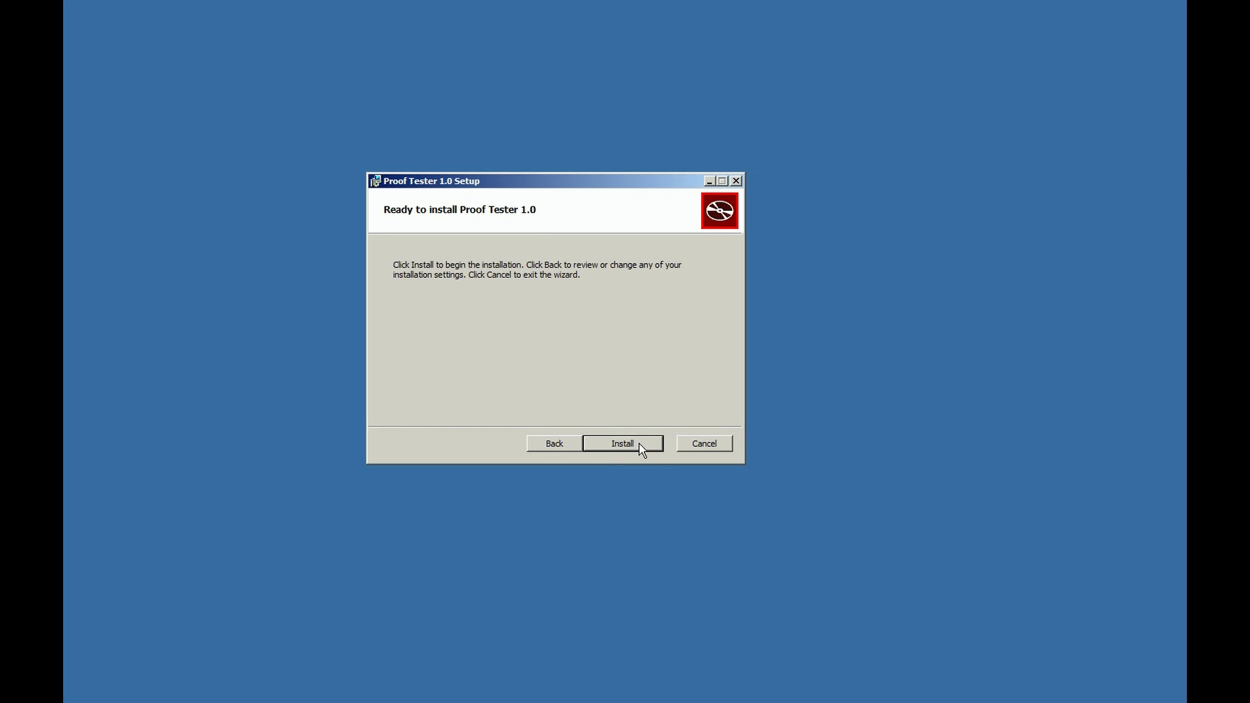
left_click(639, 445)
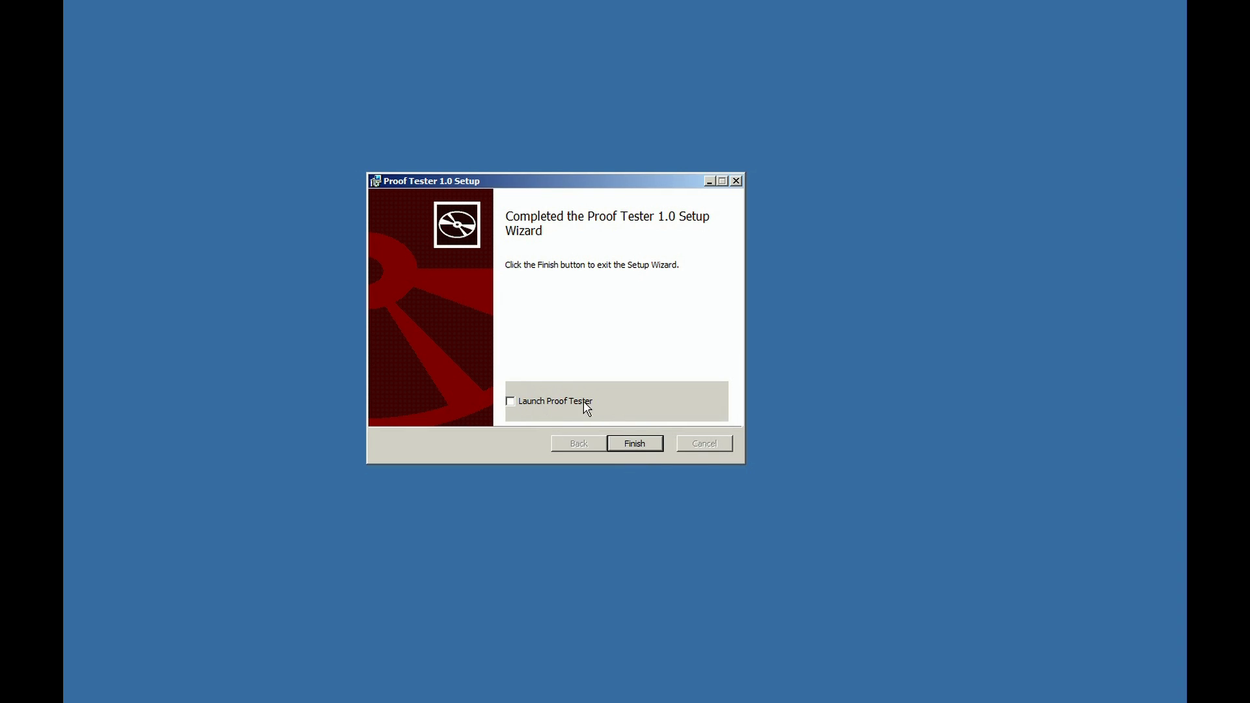
Finish setup, move the Proof Tester window on screen, and enlarge it left, right and downward.
left_click(635, 444)
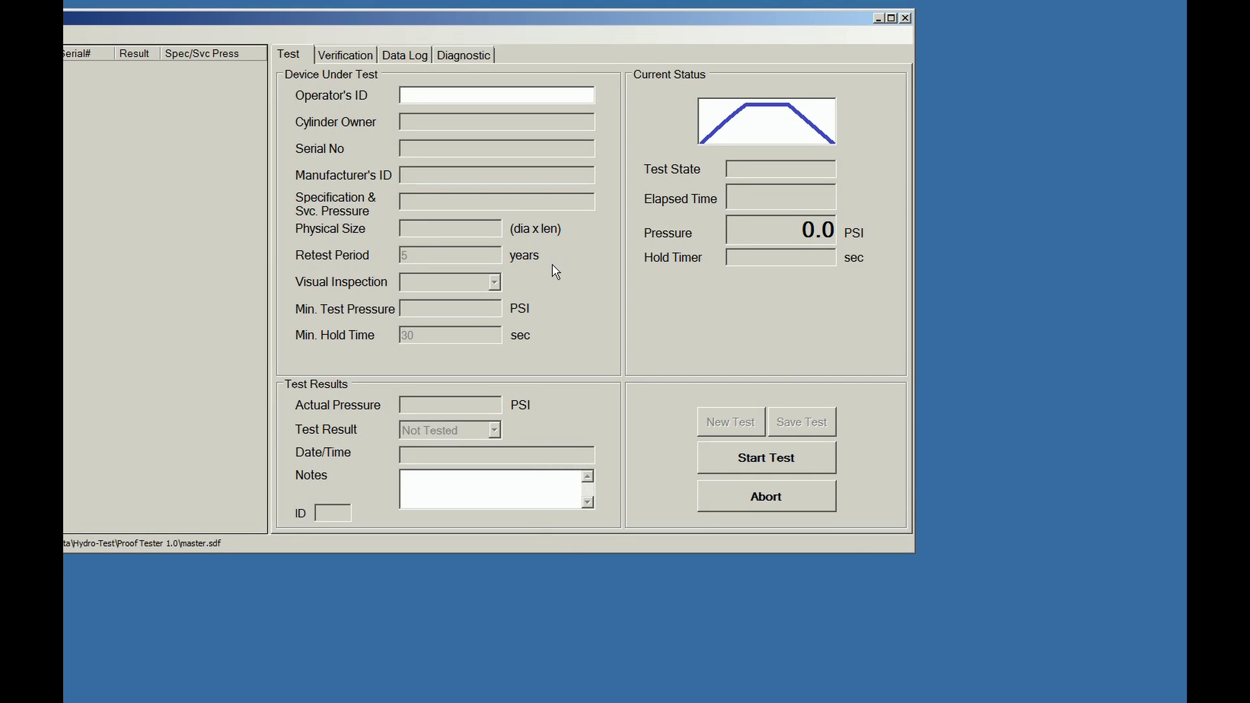
left_click_drag(309, 28, 557, 9)
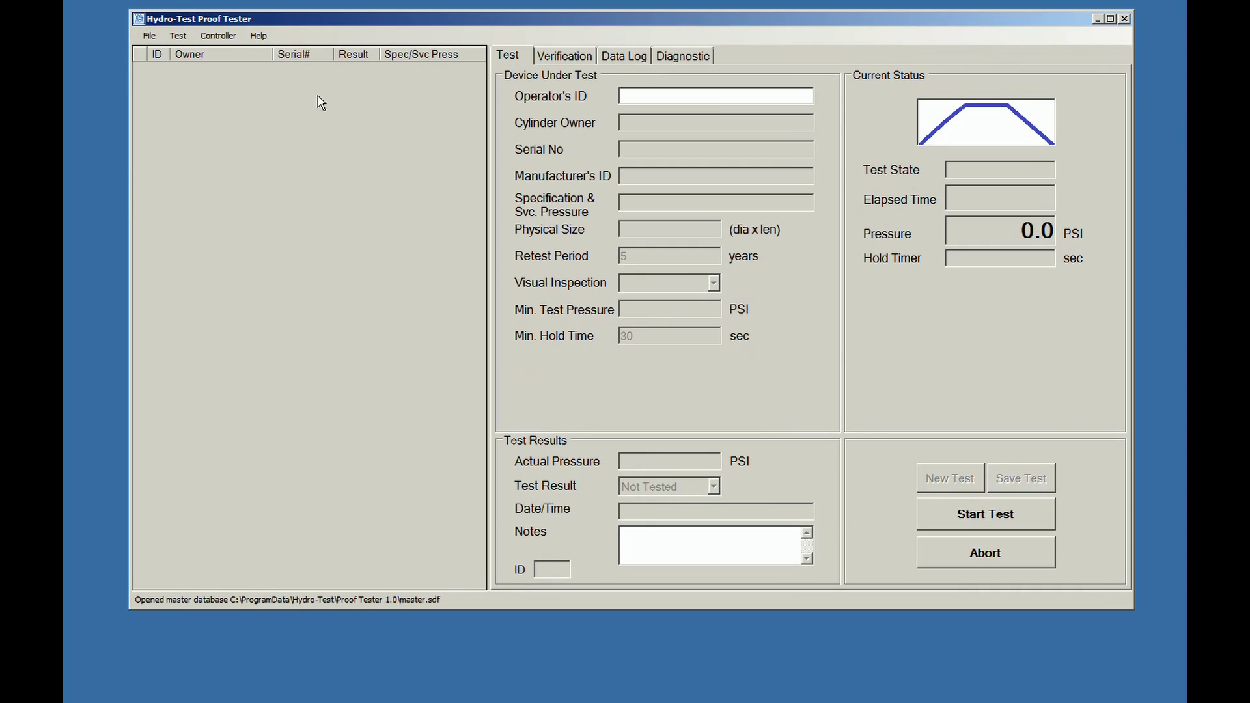
left_click_drag(127, 199, 85, 203)
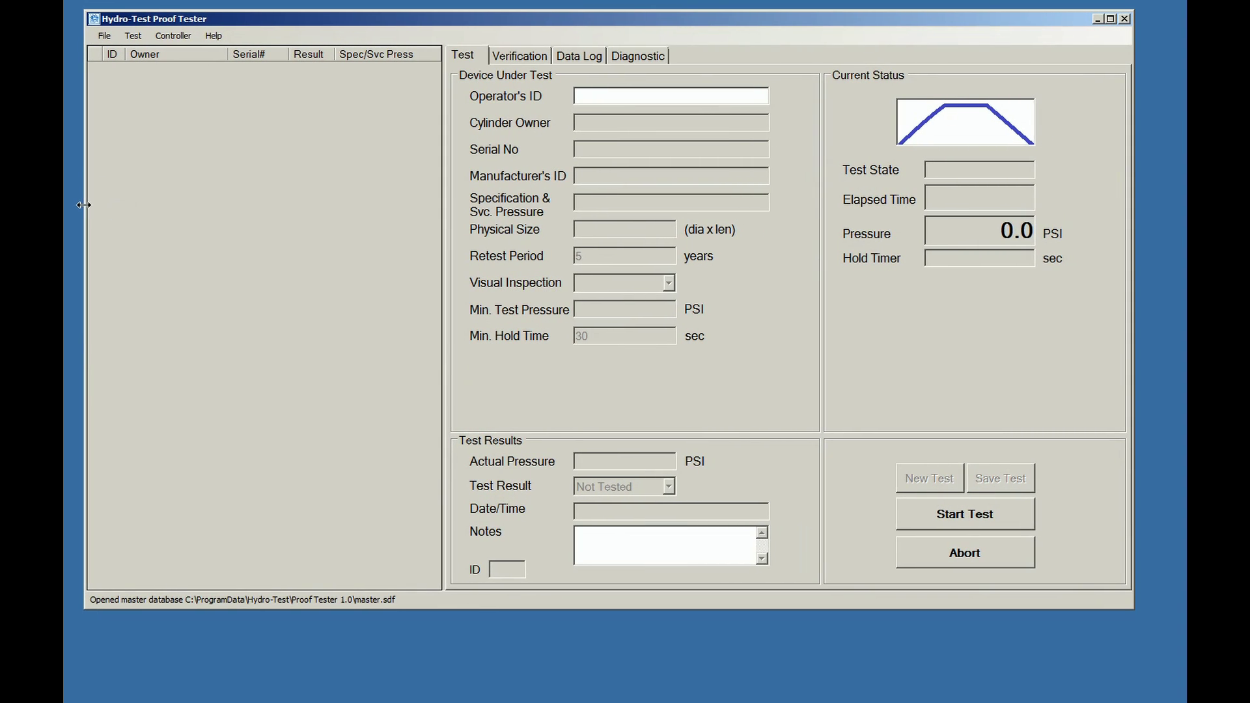
left_click_drag(1133, 293, 1166, 324)
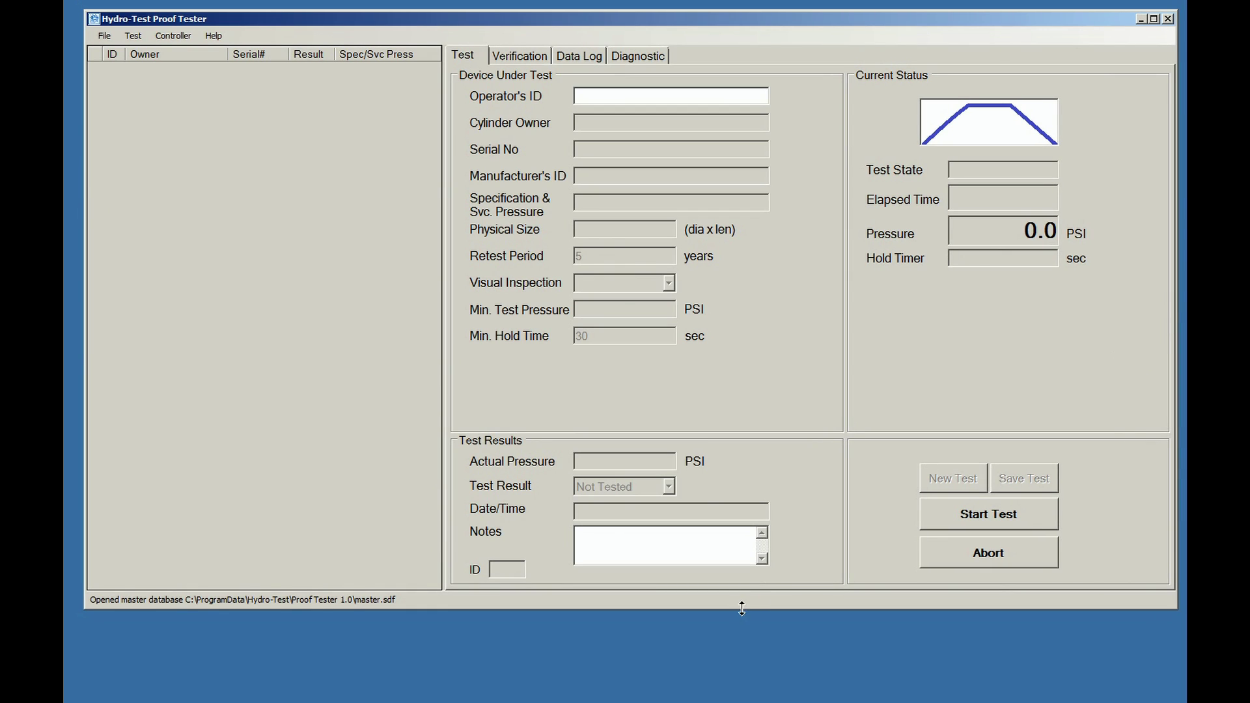
left_click_drag(743, 609, 734, 690)
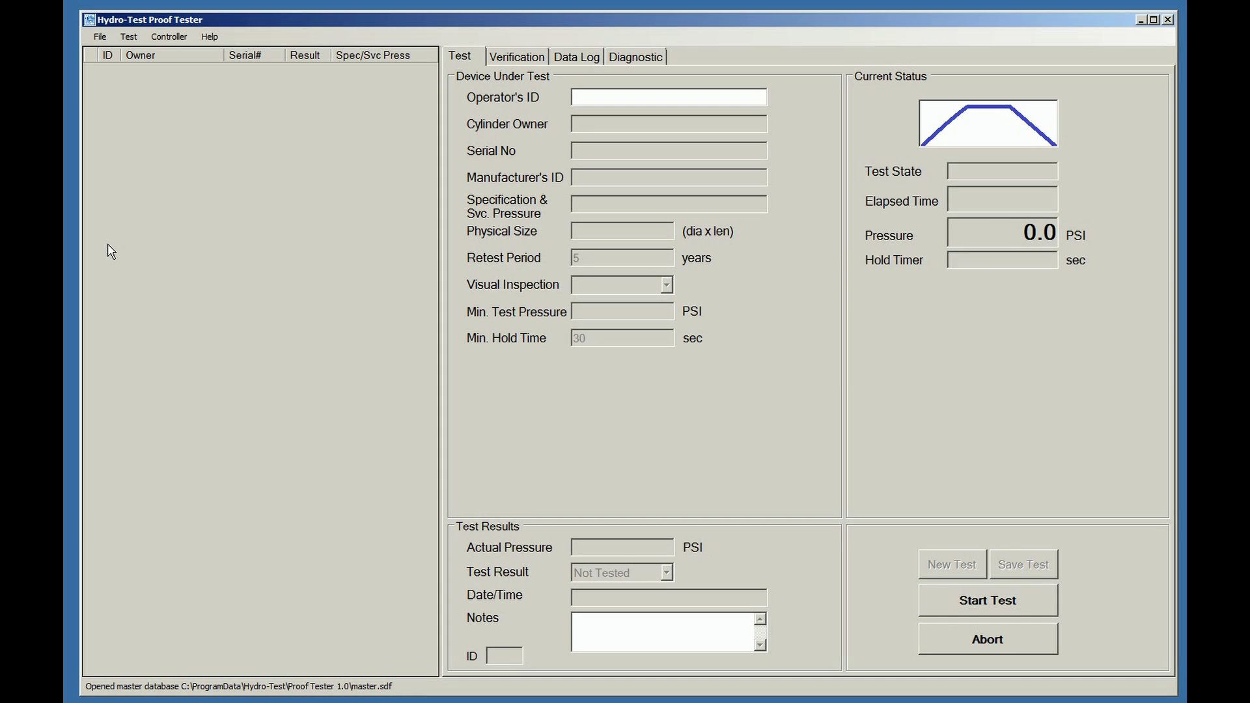
left_click(101, 37)
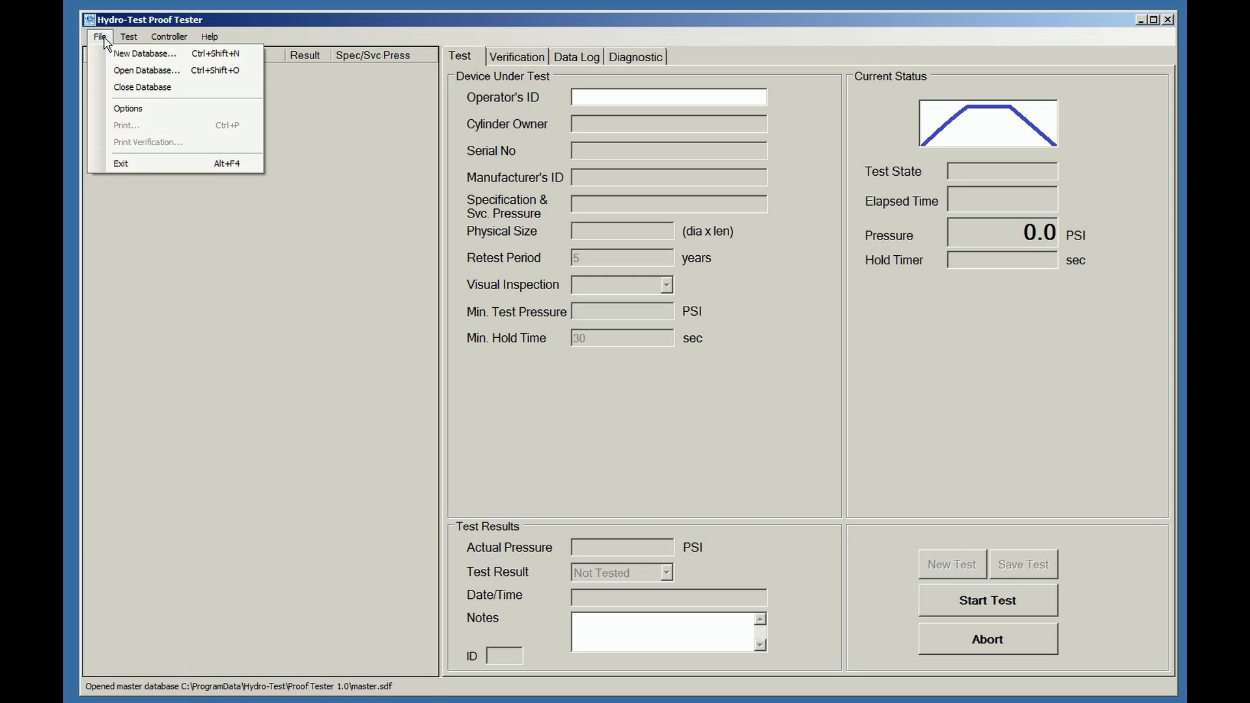
In File > Options, set the system name to Test Station 1.
left_click(128, 113)
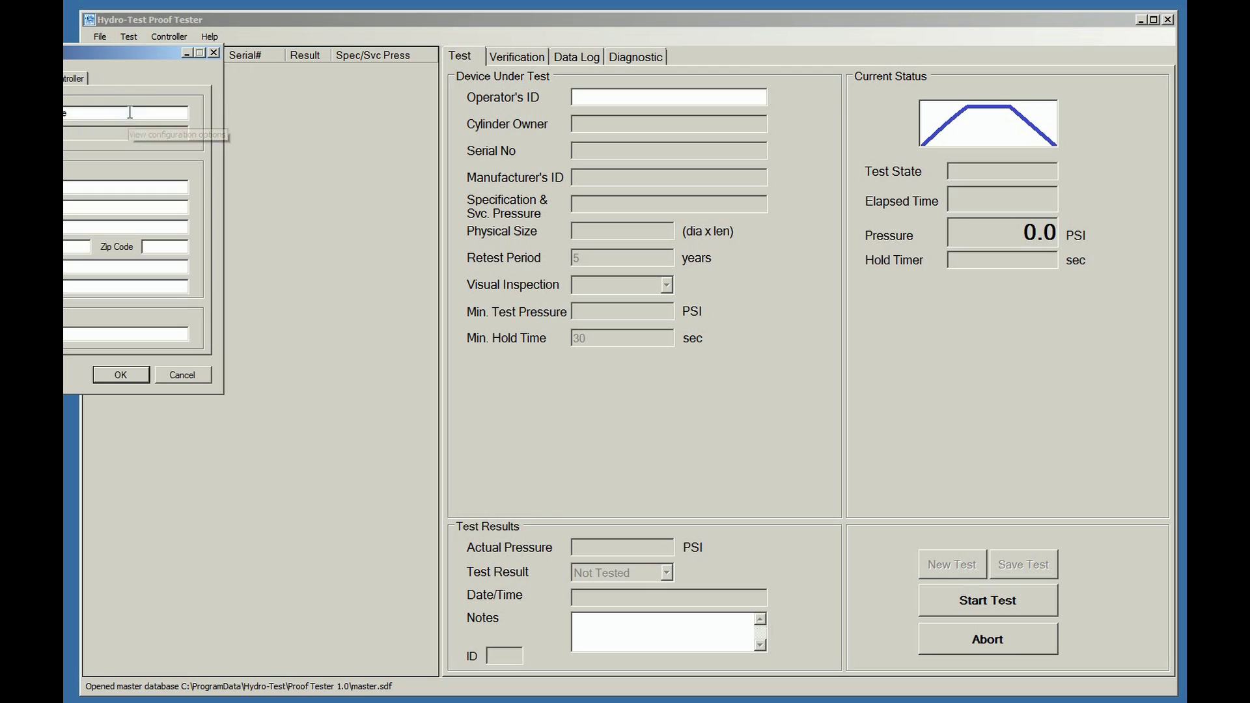
left_click_drag(111, 54, 329, 149)
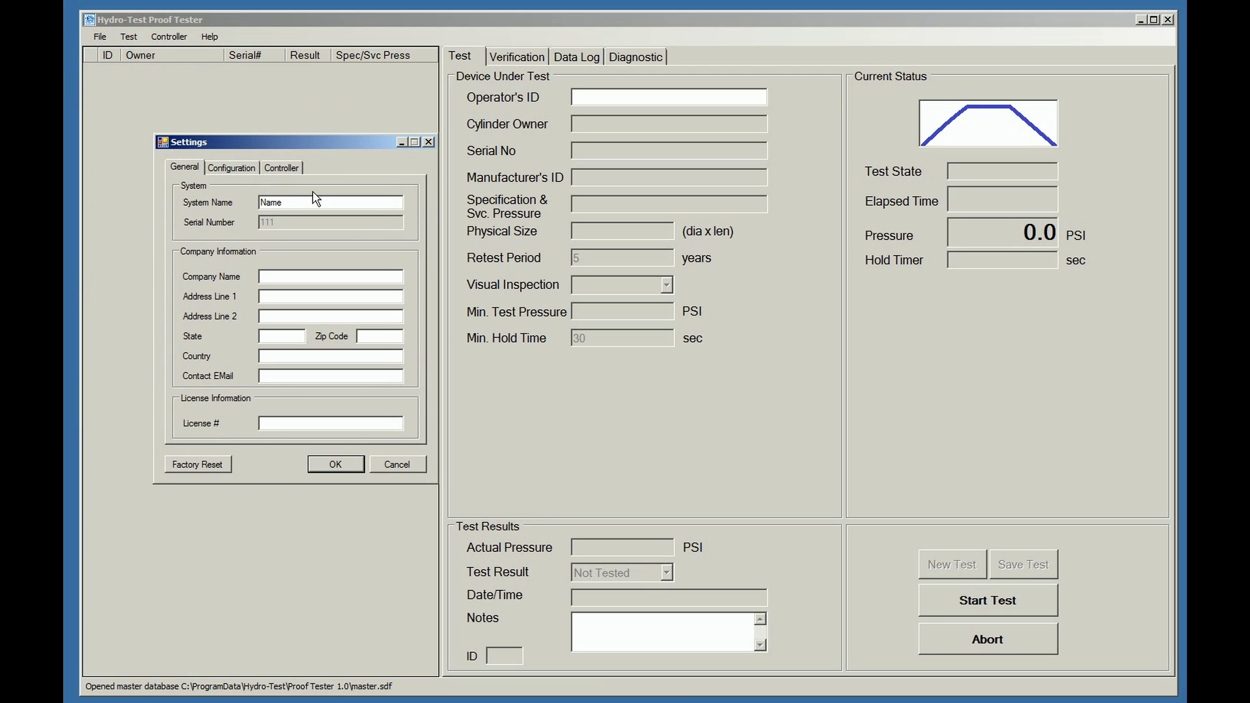
double_click(295, 203)
type("Test Station 1")
Enter company name The Hydro Shop1, its postal address, contact e-mail and licence number.
left_click(291, 277)
type("The")
type(" Hydro")
type(" Sho")
type("p")
type("123")
type("4")
type(" Main ")
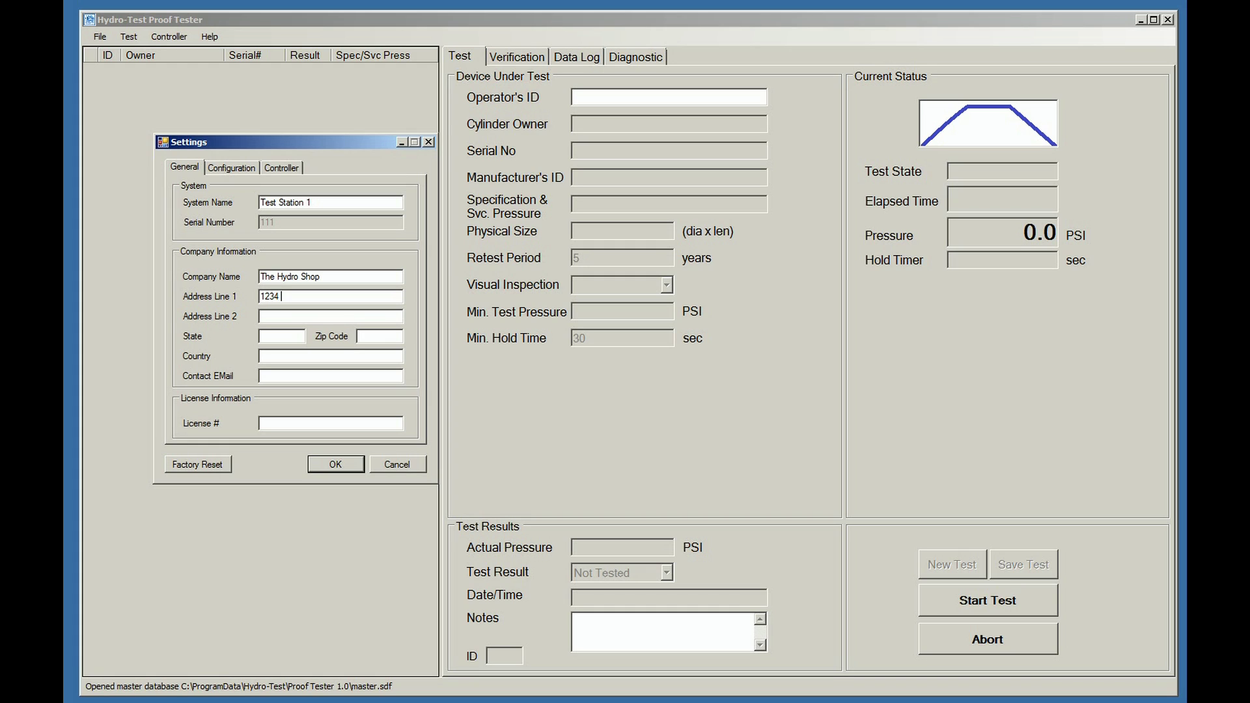
type("Street")
key("Tab")
type("Any")
type("town")
type("AZ")
key("Tab")
type("97885")
key("Tab")
type("USA")
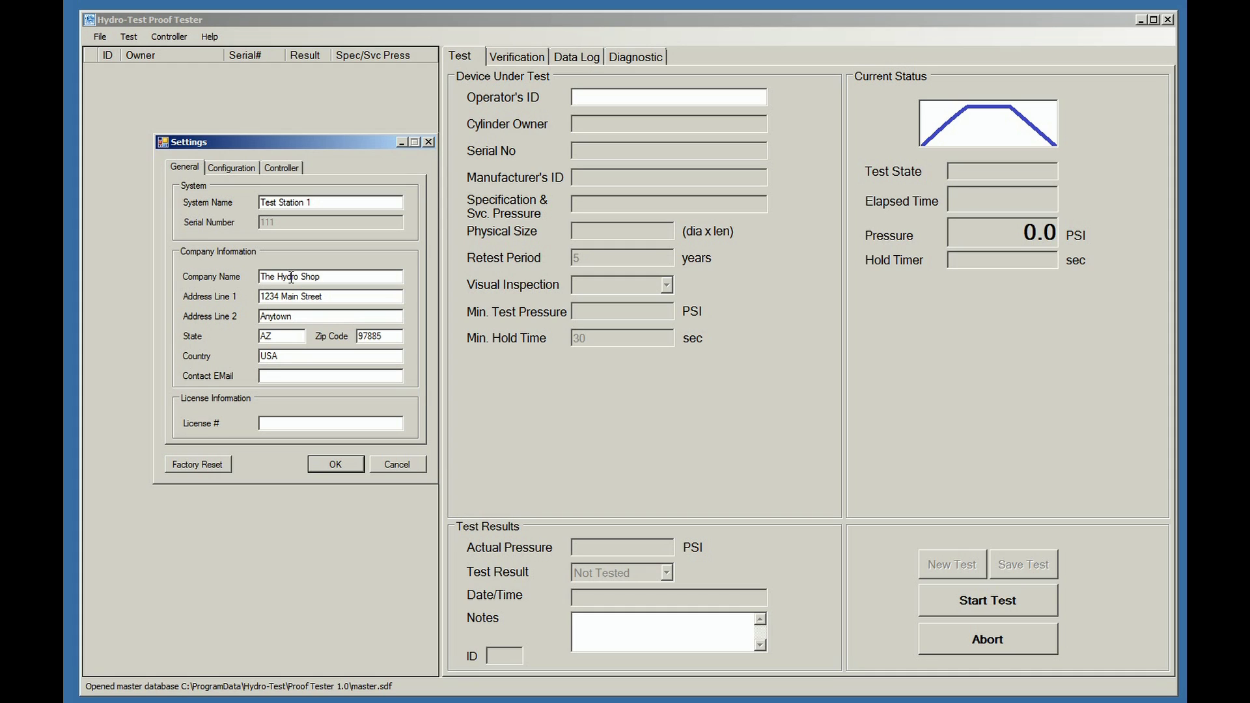
type("A")
type("123")
left_click(242, 171)
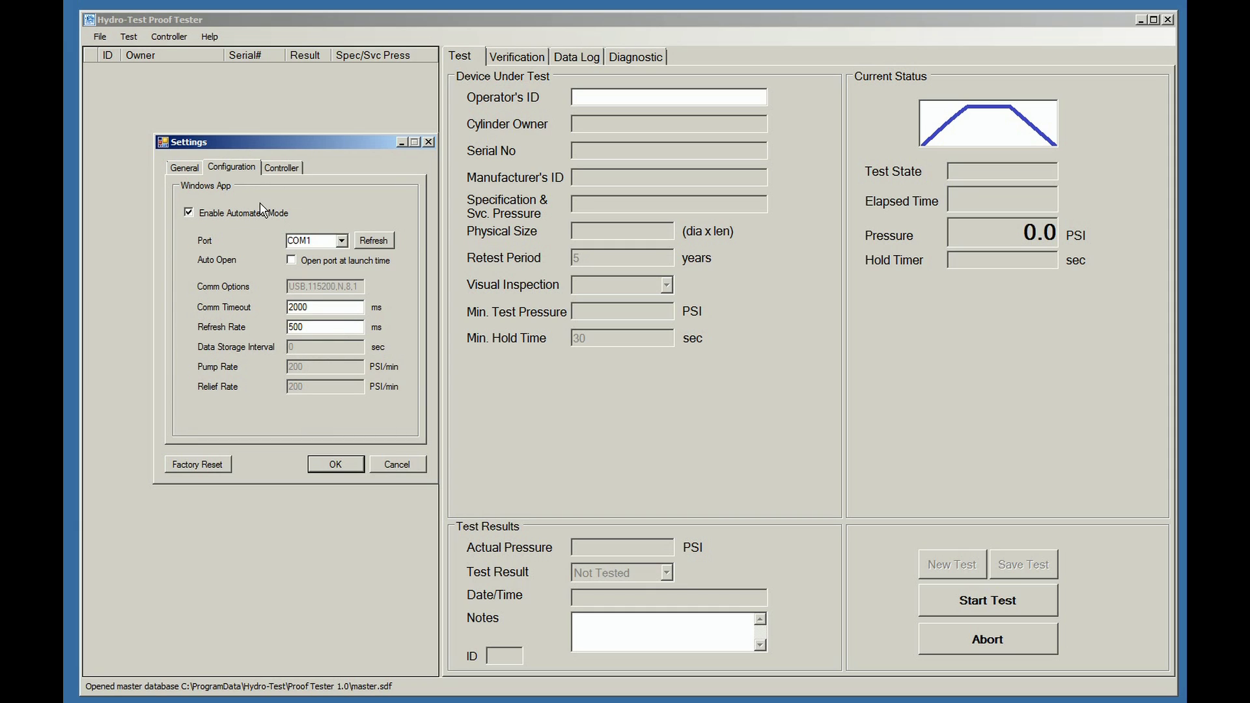
Uncheck Enable Automated Mode, review the Controller and General tabs, and confirm the settings.
left_click(189, 213)
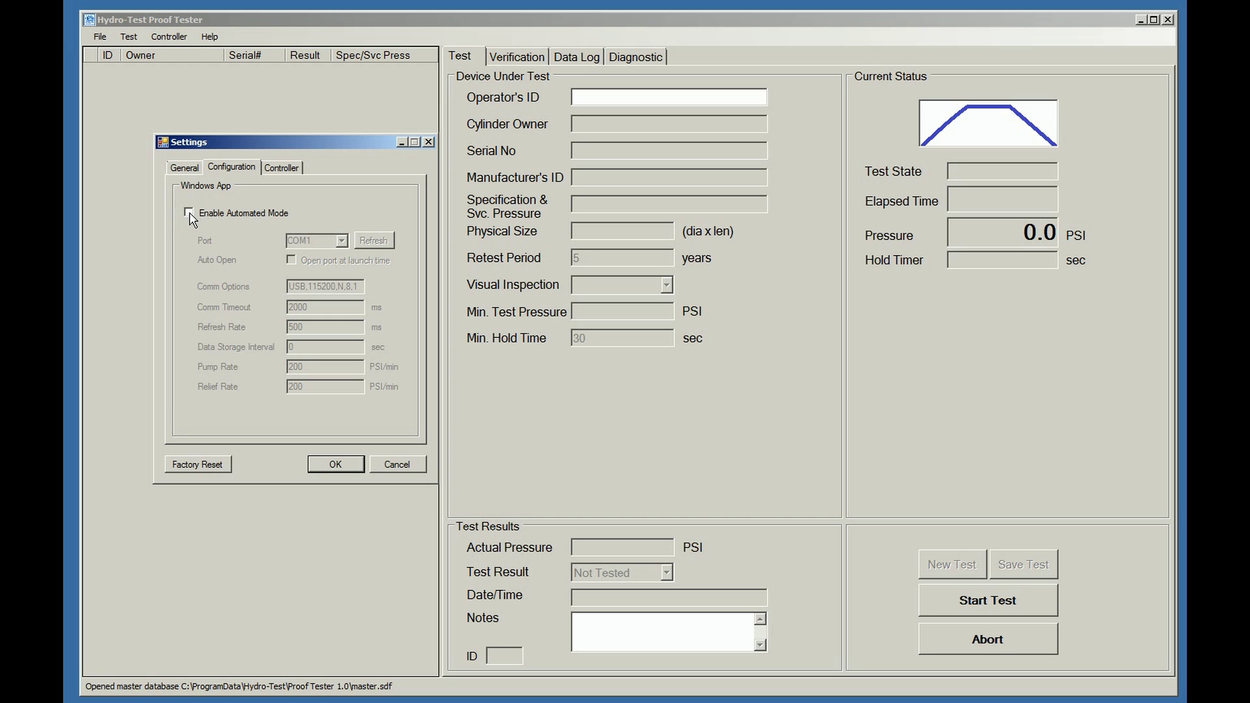
left_click(277, 170)
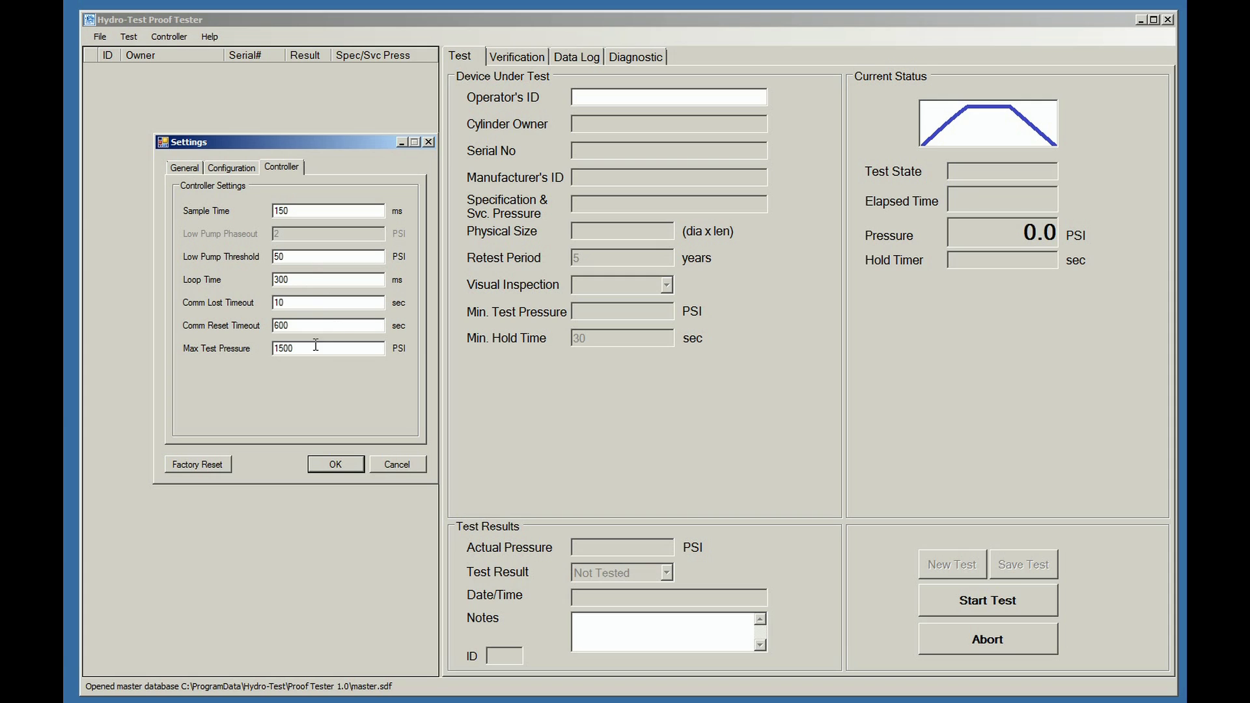
left_click(185, 170)
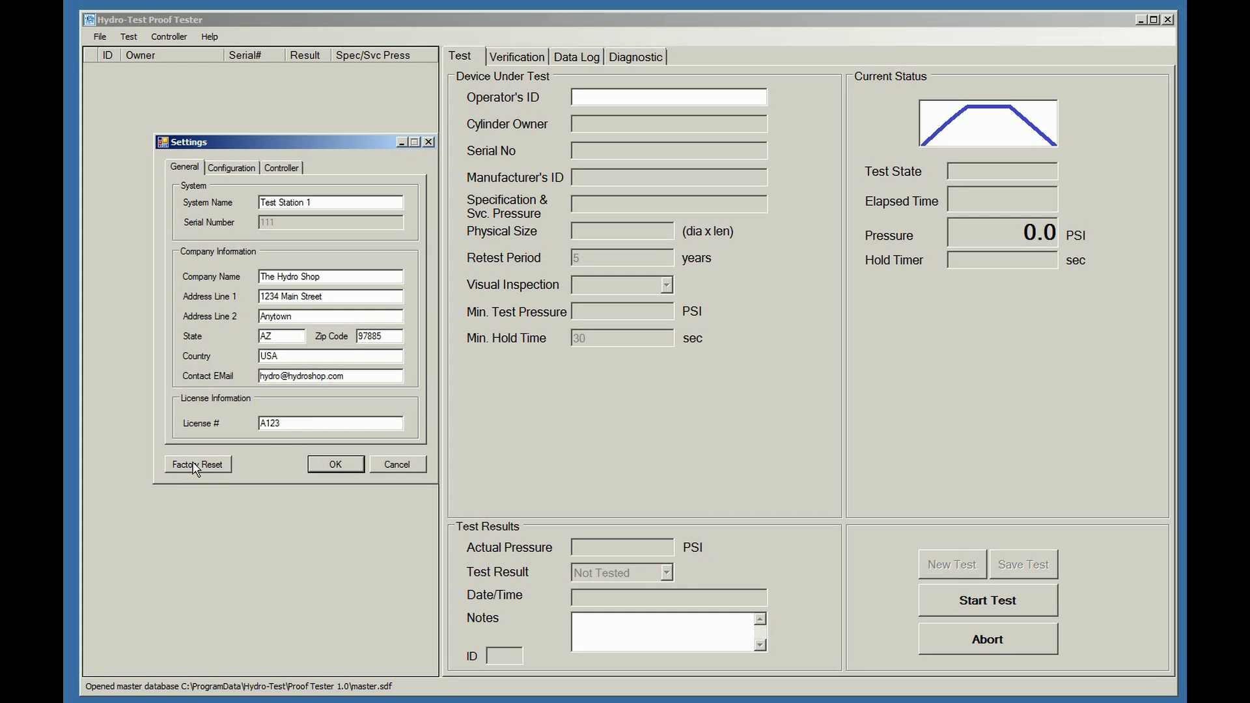
left_click(335, 464)
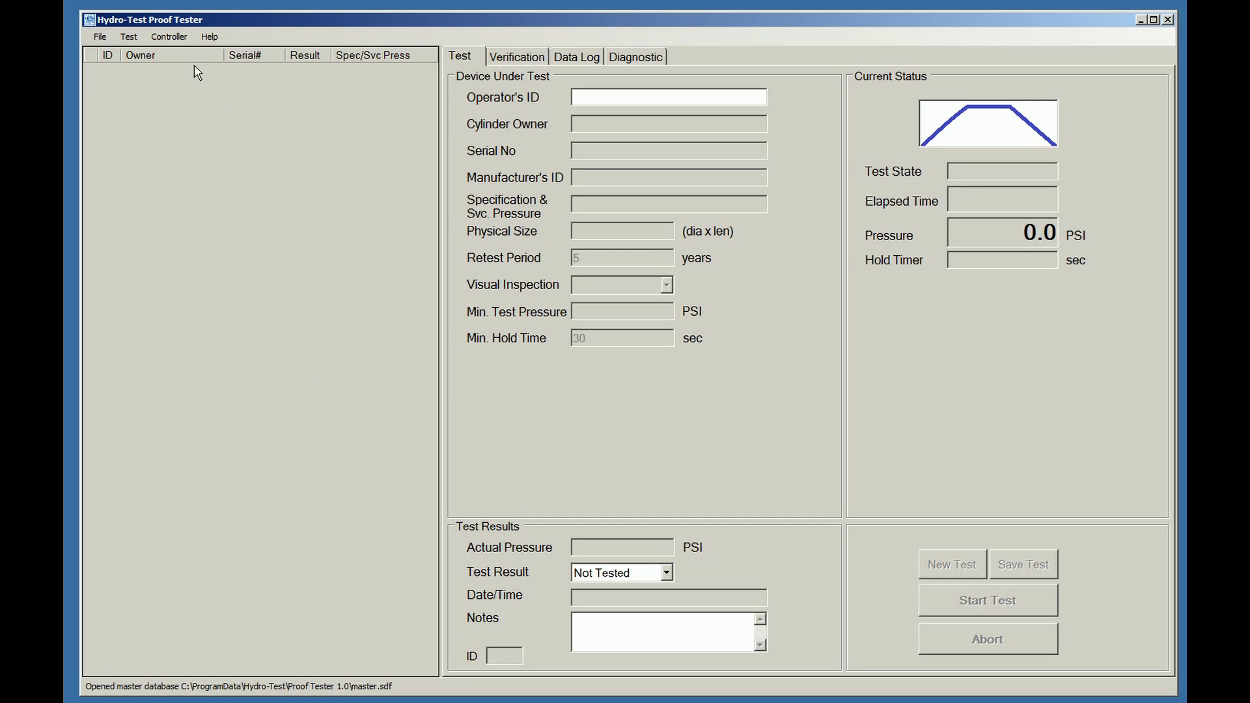
Create a new database file named Test Demo via File > New Database.
left_click(101, 38)
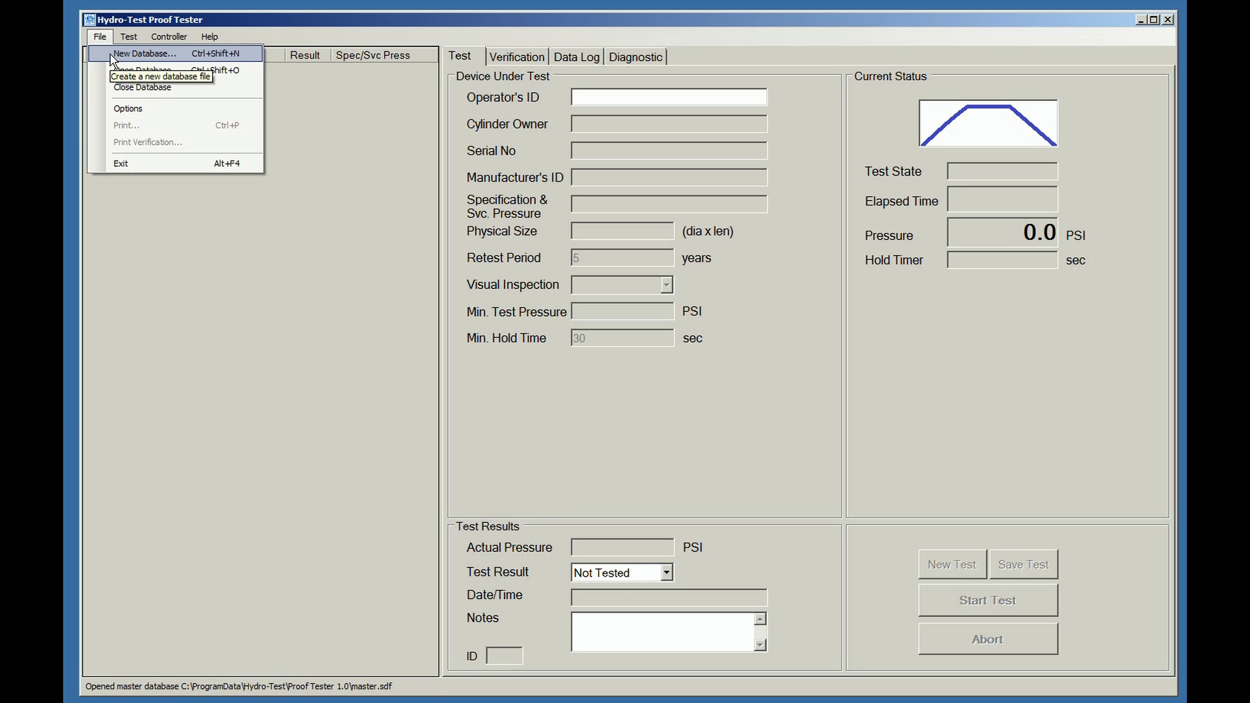
left_click(130, 54)
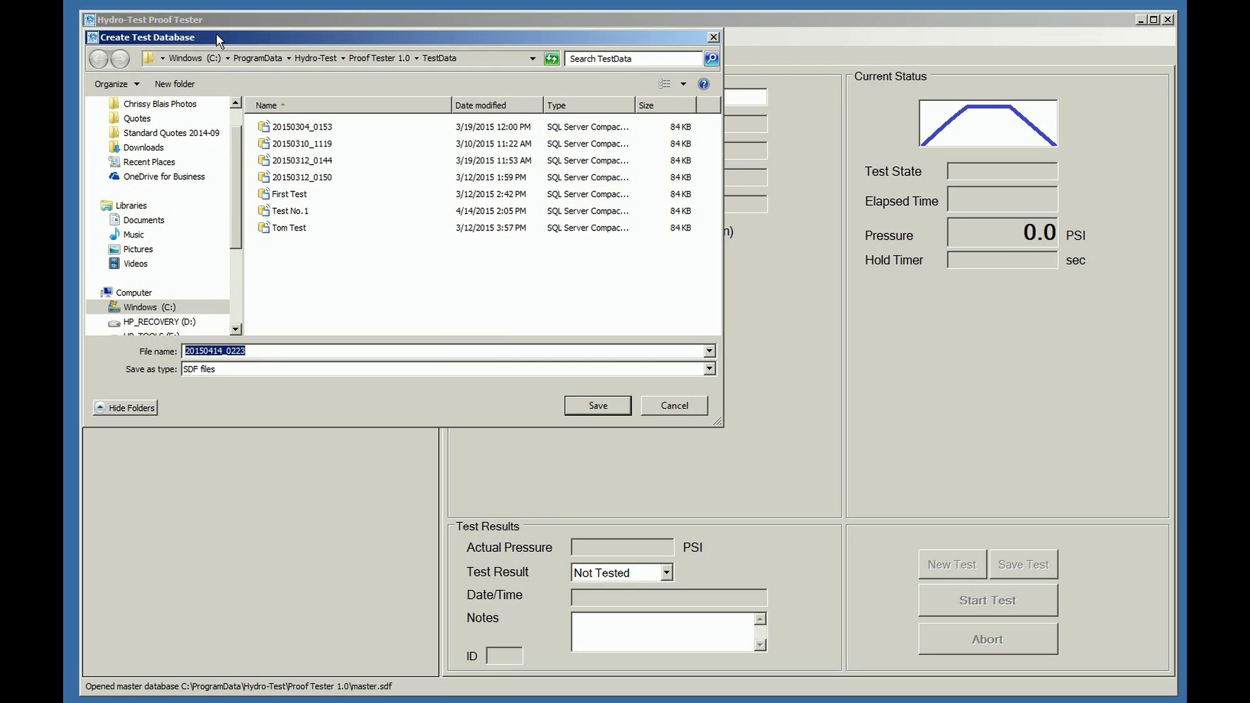
left_click_drag(229, 34, 453, 157)
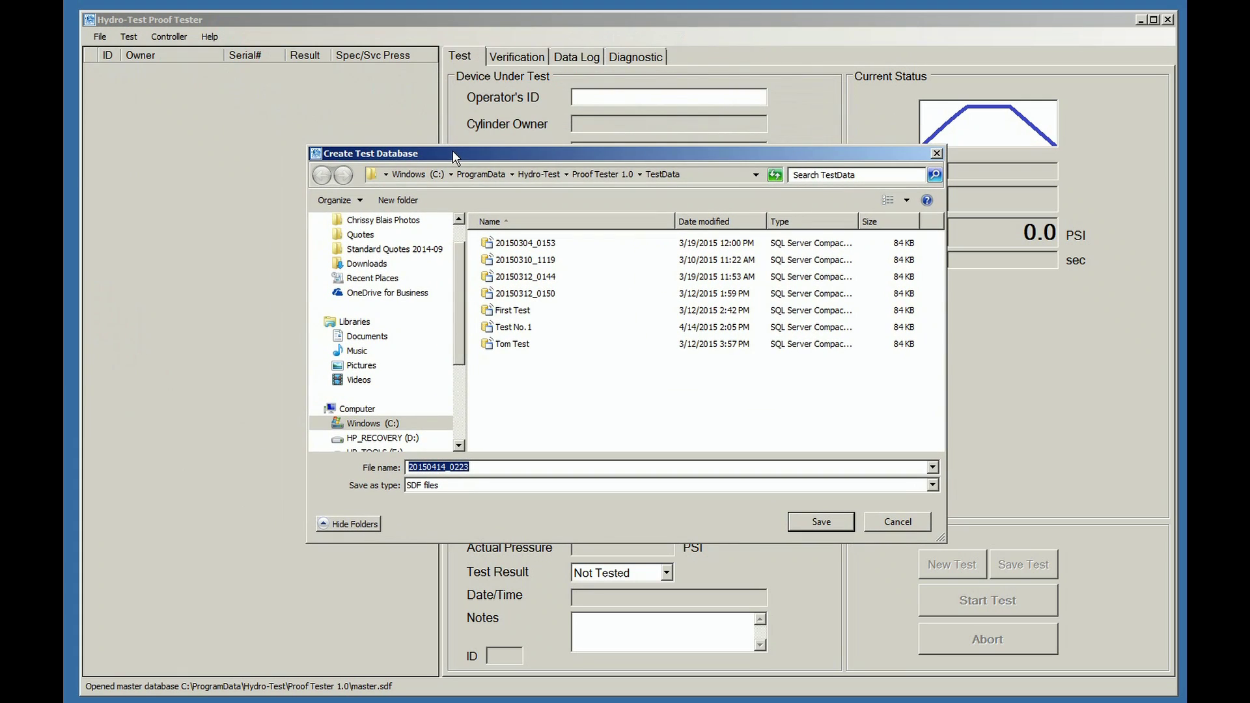
left_click(472, 467)
left_click_drag(468, 467, 405, 467)
type("T")
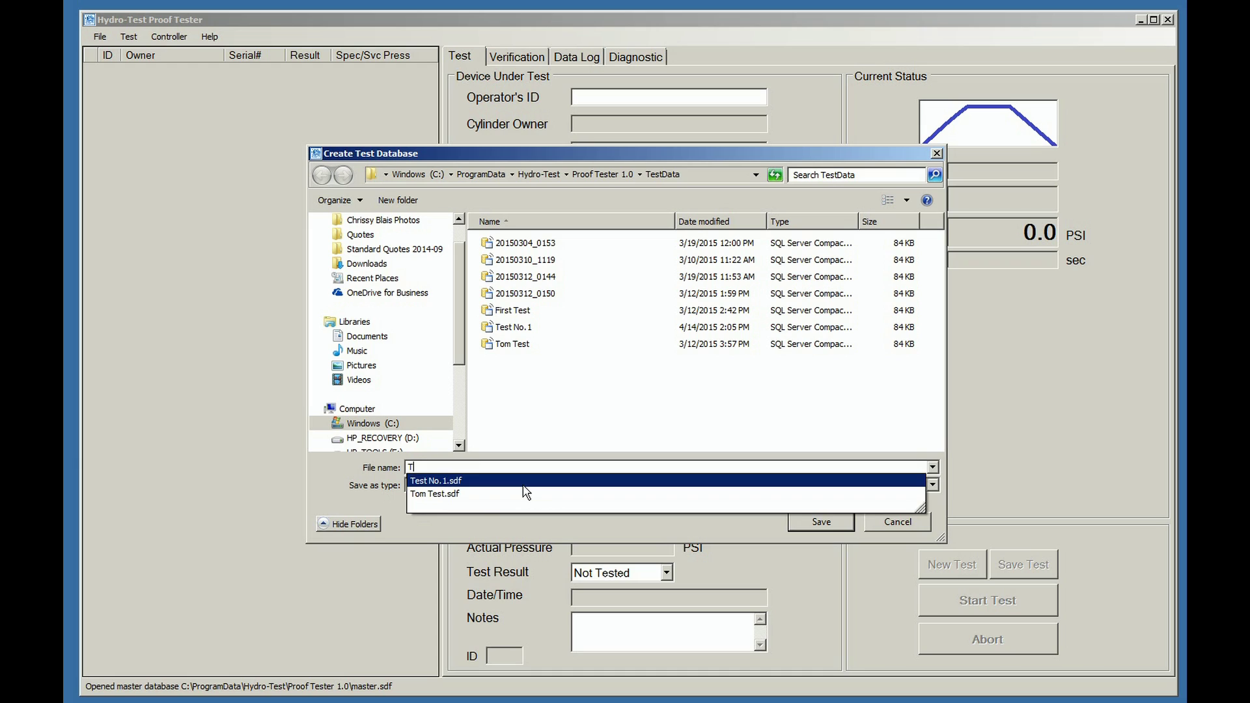
type("est")
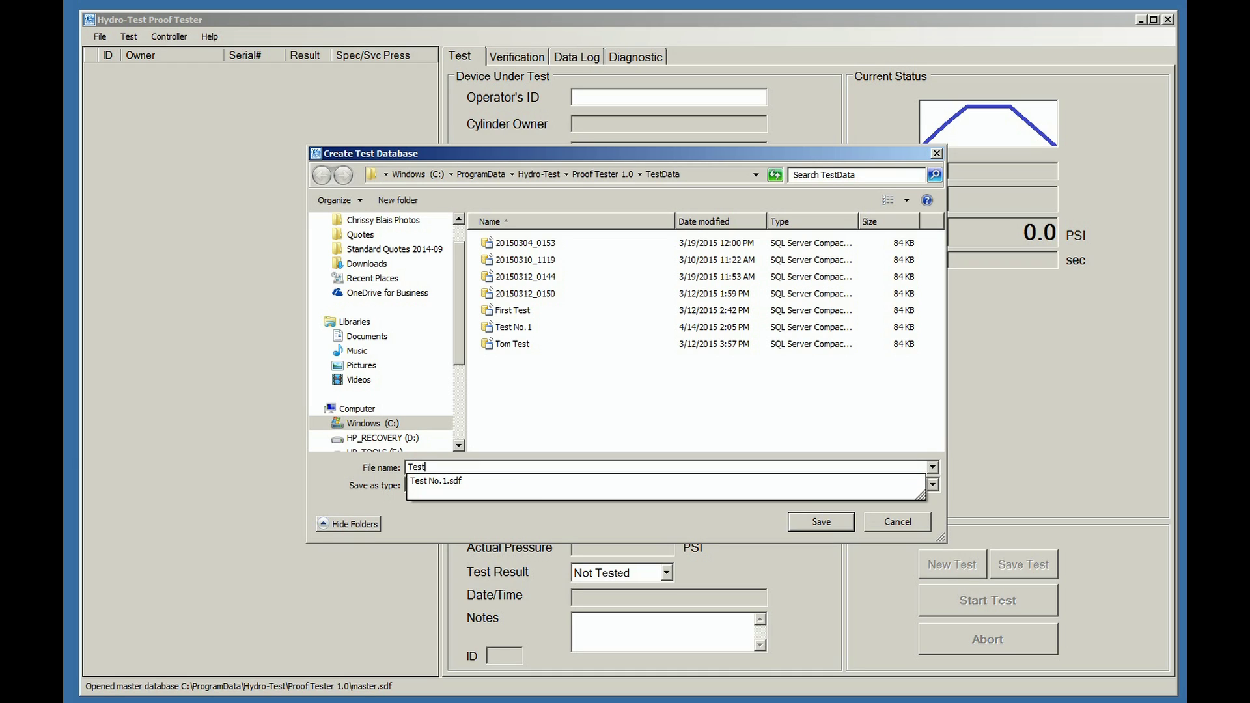
type(" Dem")
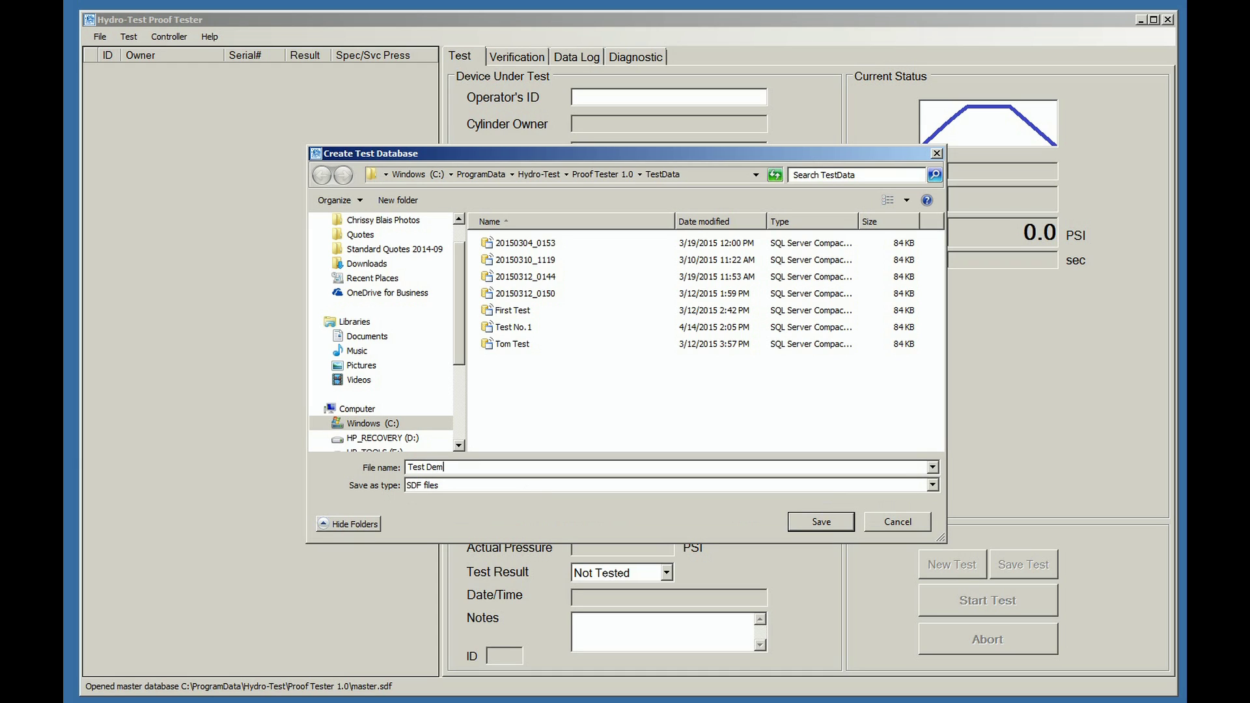
type("o")
left_click(823, 523)
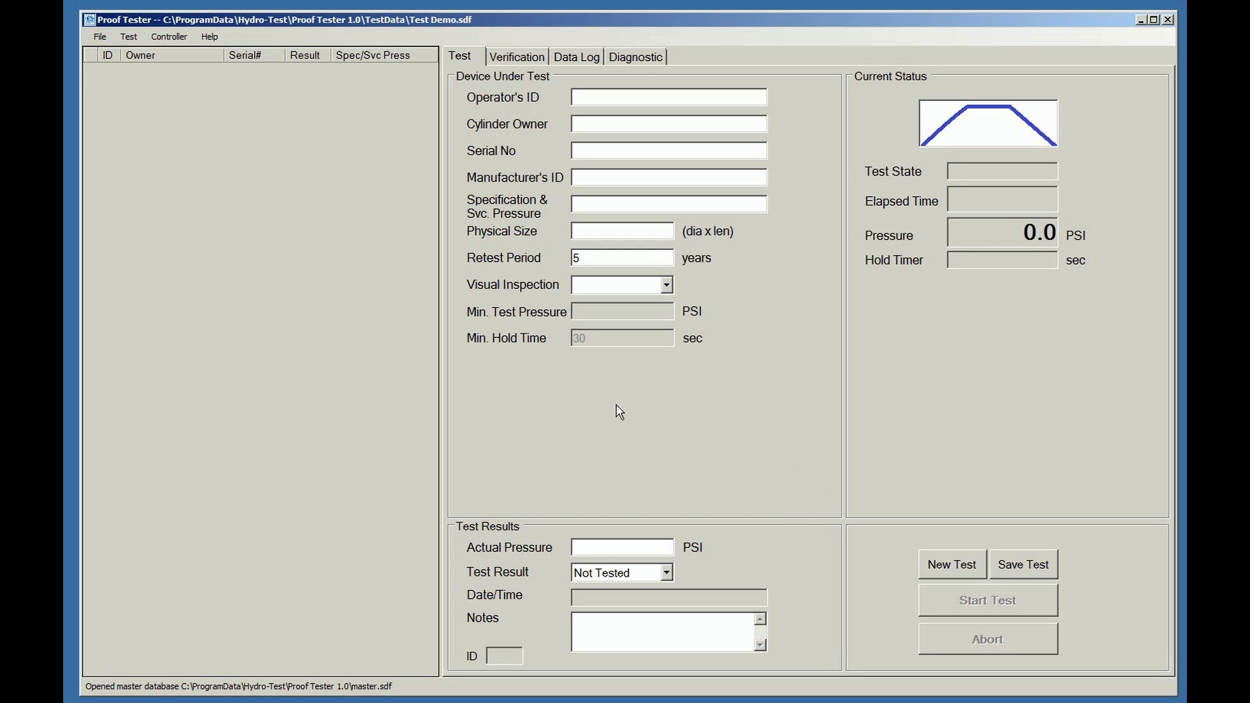
On the Verification tab, enter the operator ID and save a step with master 200, gauge 201.
left_click(521, 64)
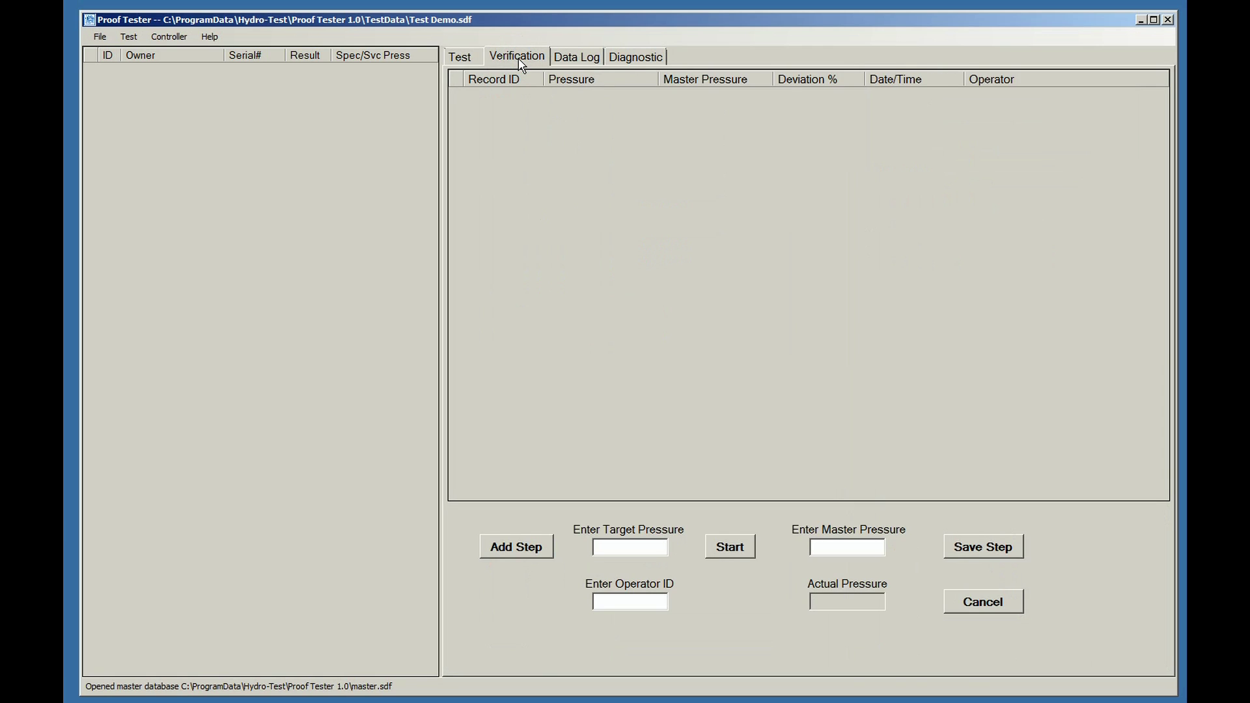
left_click(514, 548)
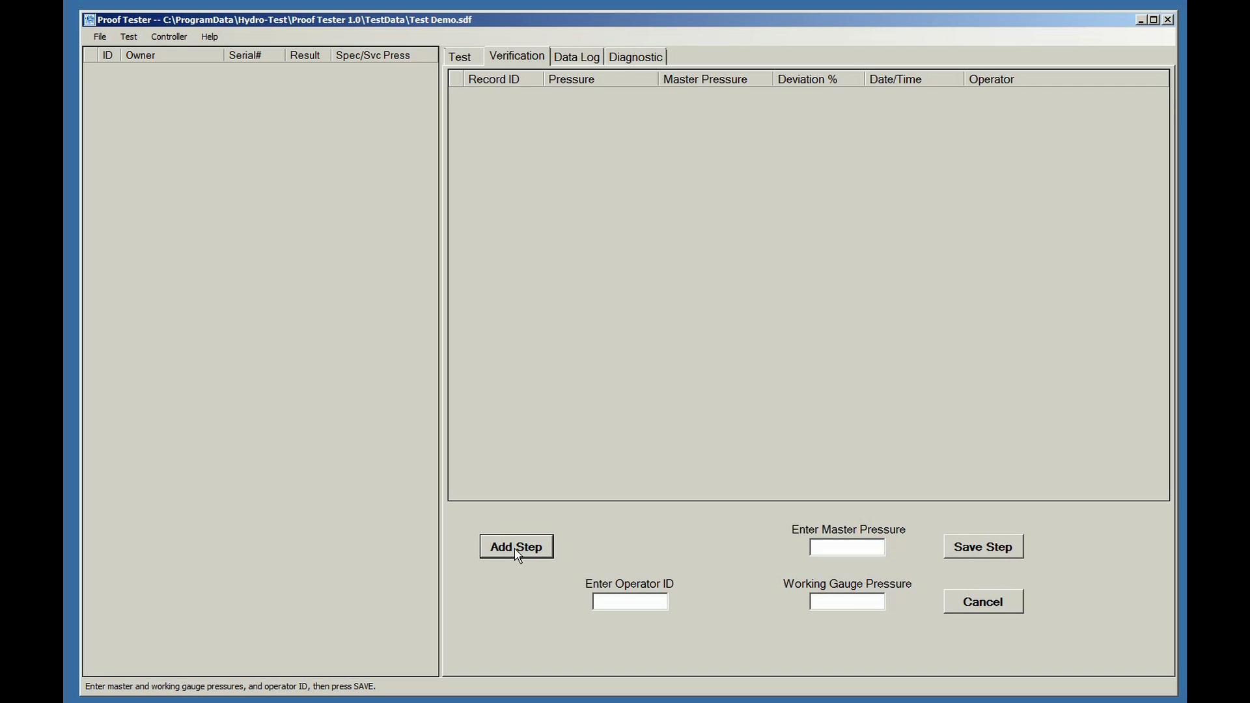
left_click(620, 602)
type("SLS")
key("Tab")
type("200")
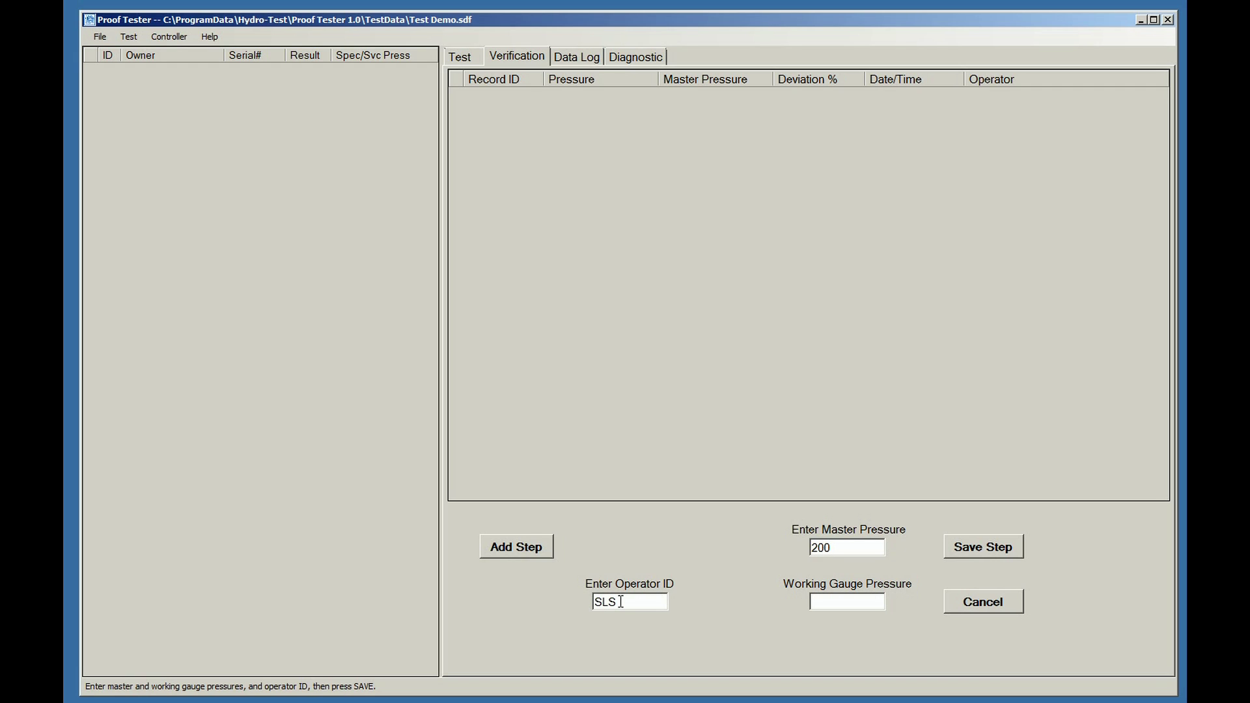
key("Tab")
type("201")
left_click(971, 546)
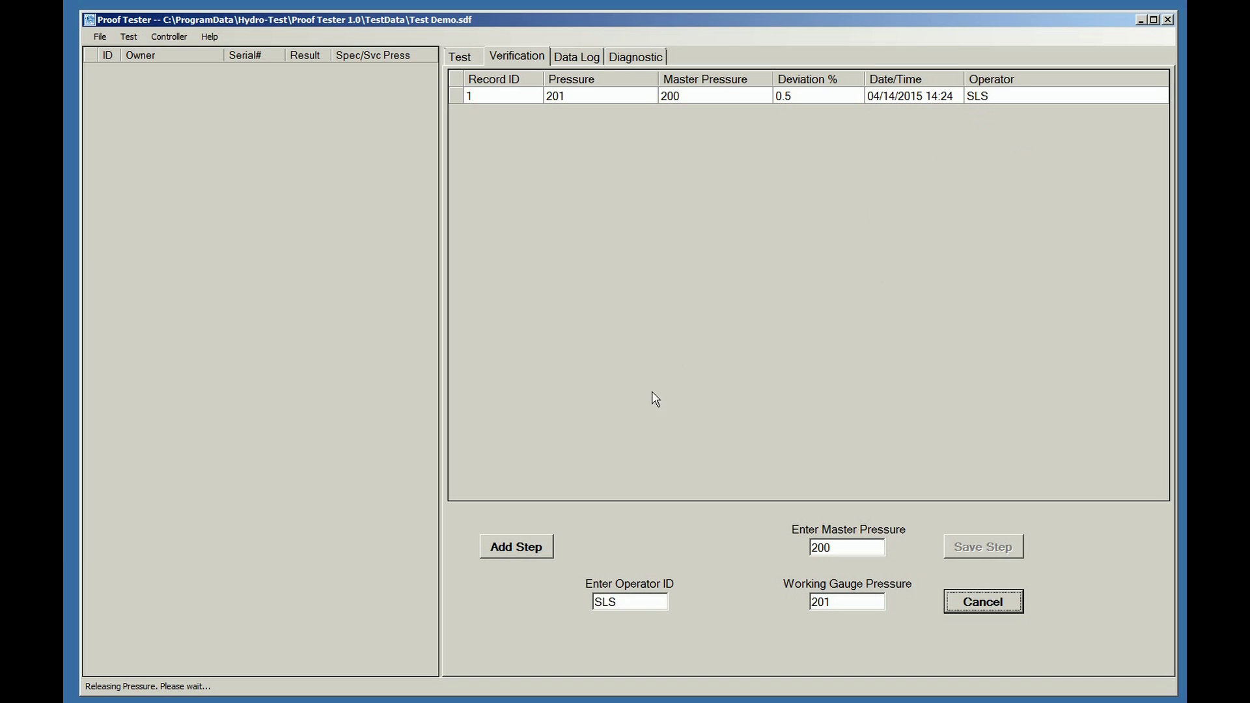
left_click(515, 548)
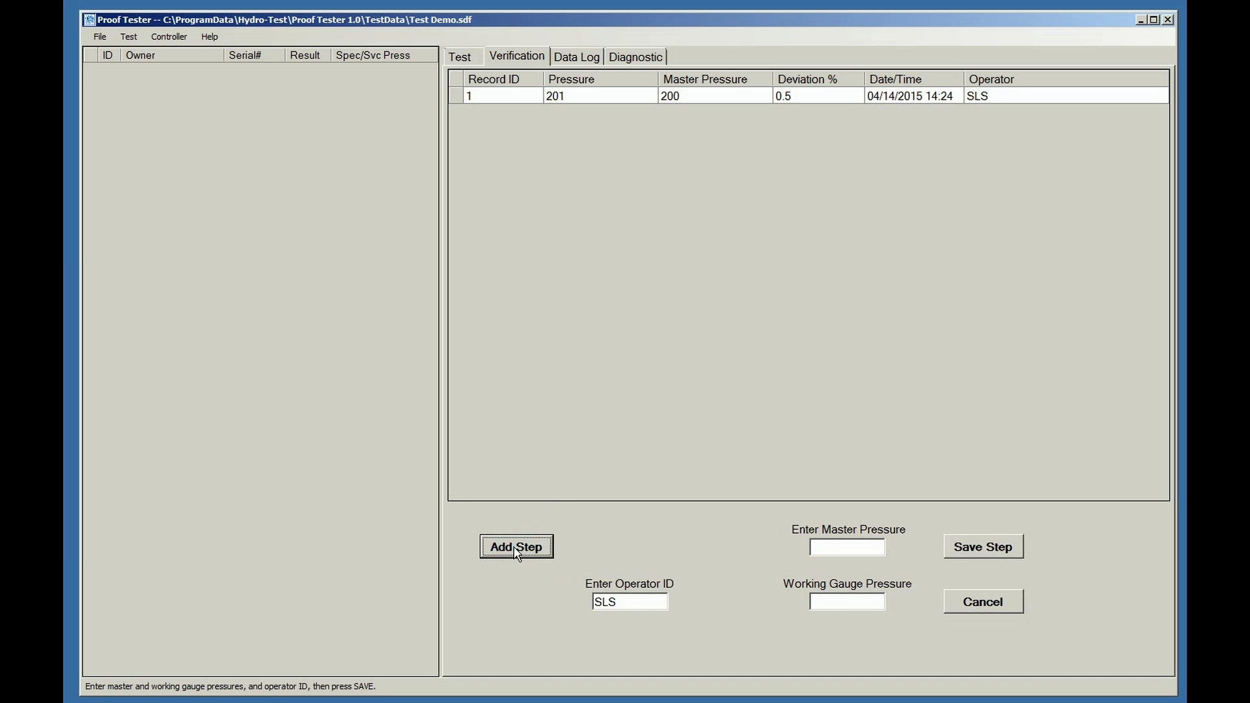
Enter master pressure 300 and working gauge pressure 303, and save it as record 2.
left_click(837, 551)
type("300")
type("303")
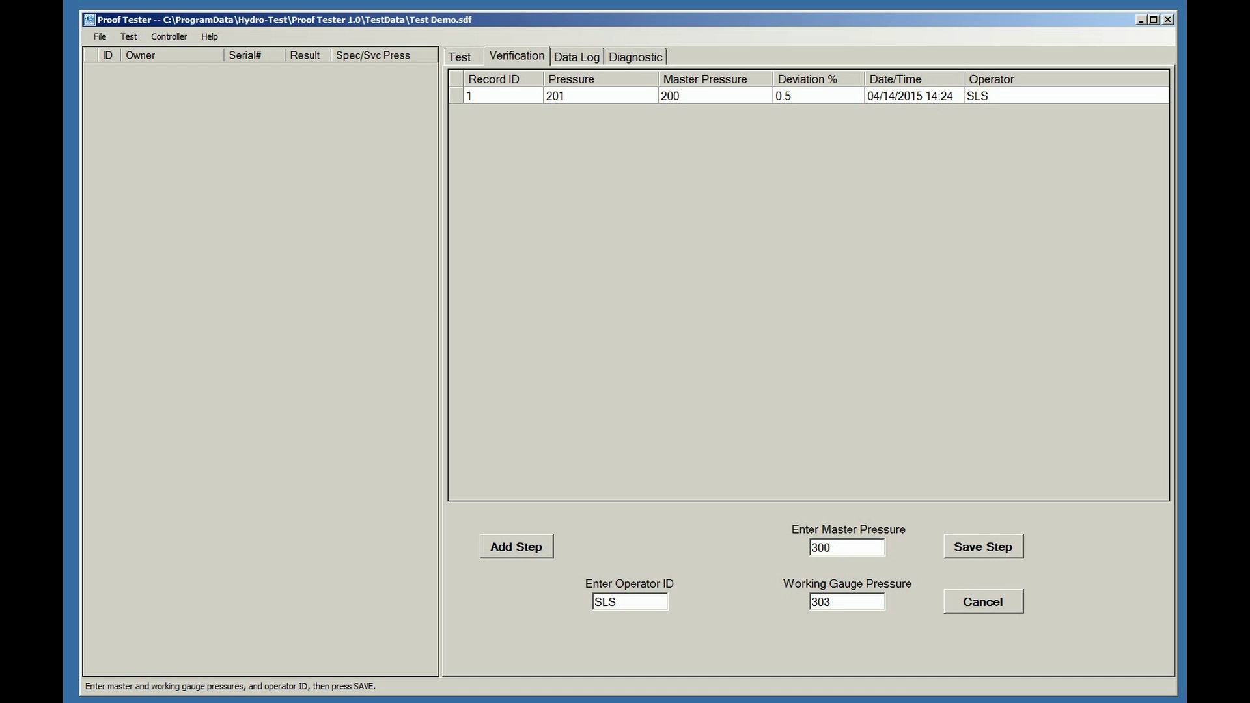
left_click(980, 549)
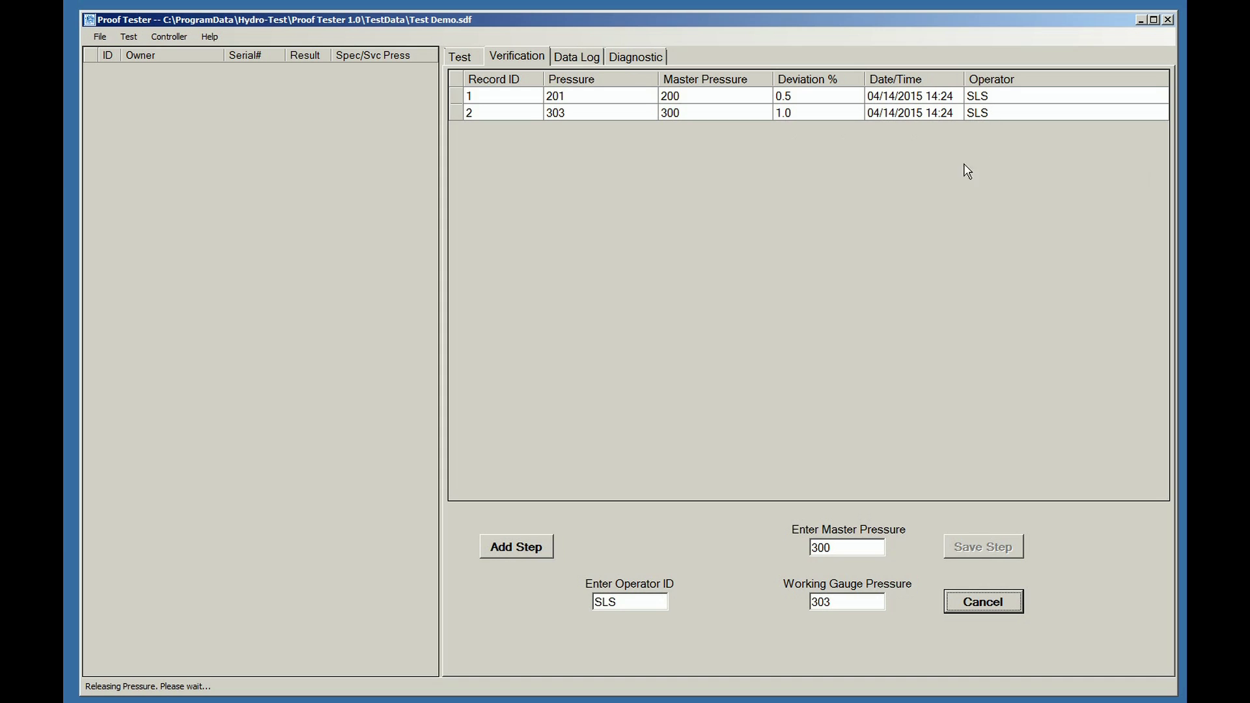
Add a verification step with master pressure 400 and gauge pressure 406, saved as record 3.
left_click(521, 548)
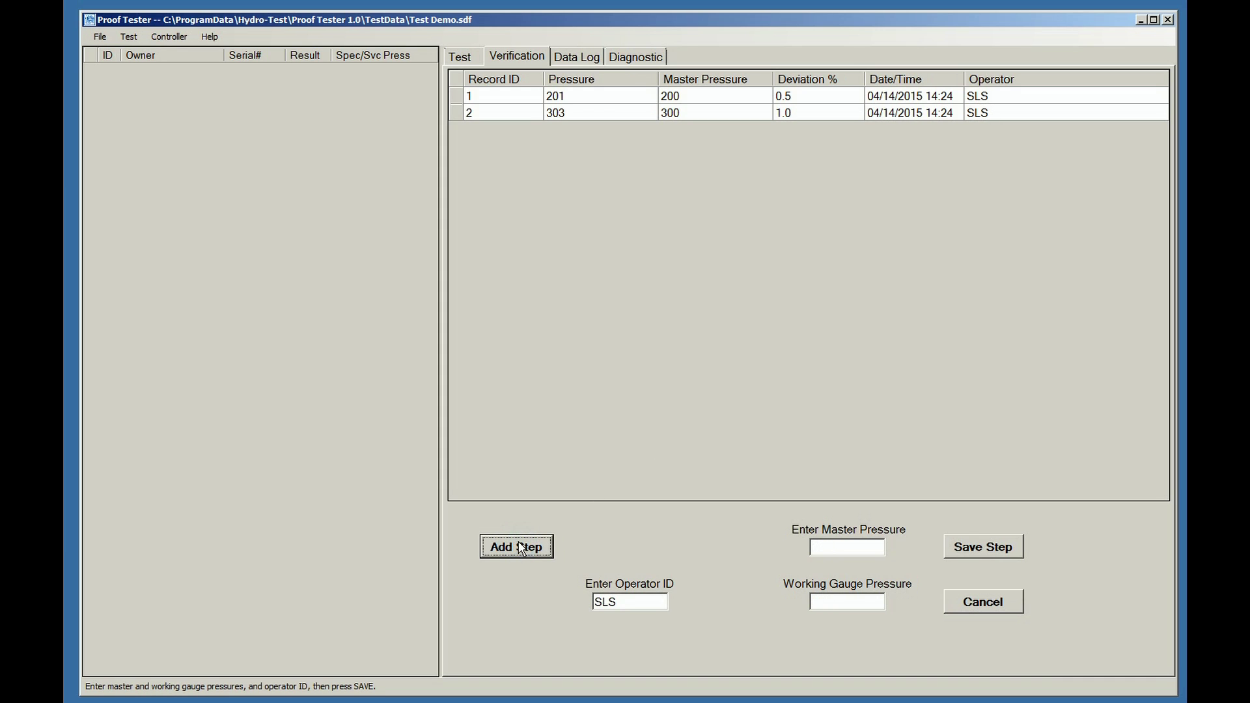
left_click(835, 552)
type("400")
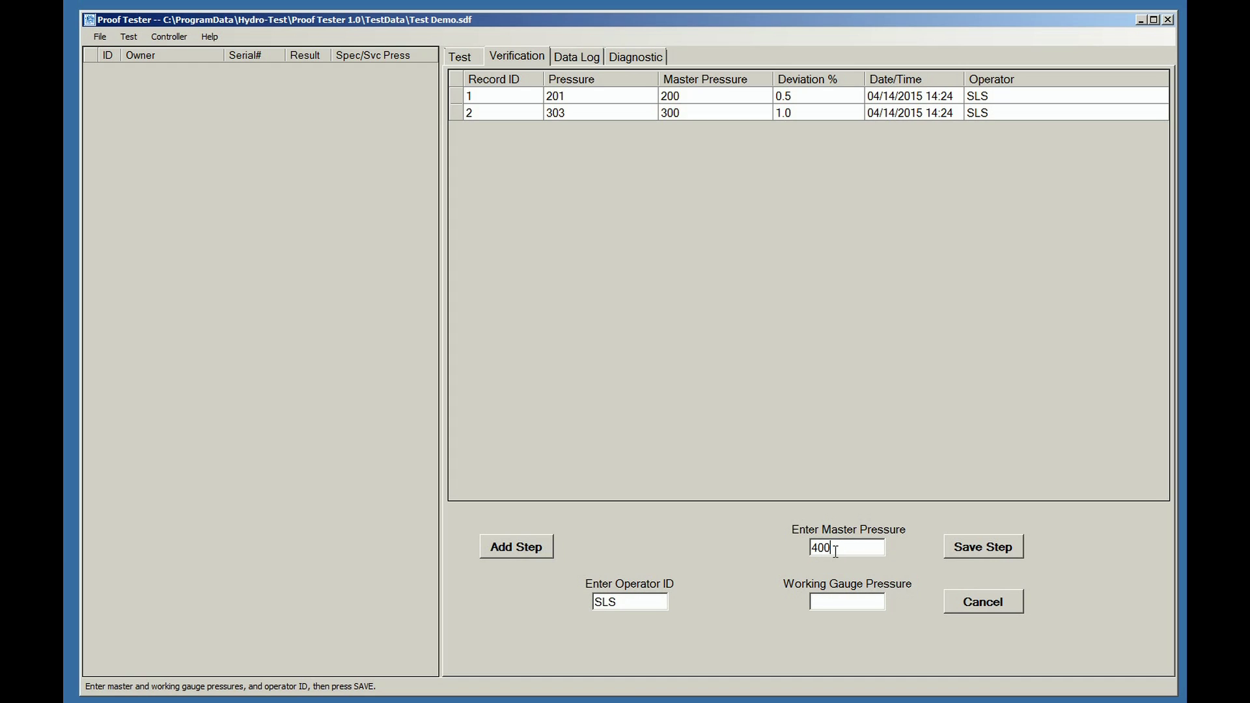
key("Tab")
type("406")
left_click(970, 552)
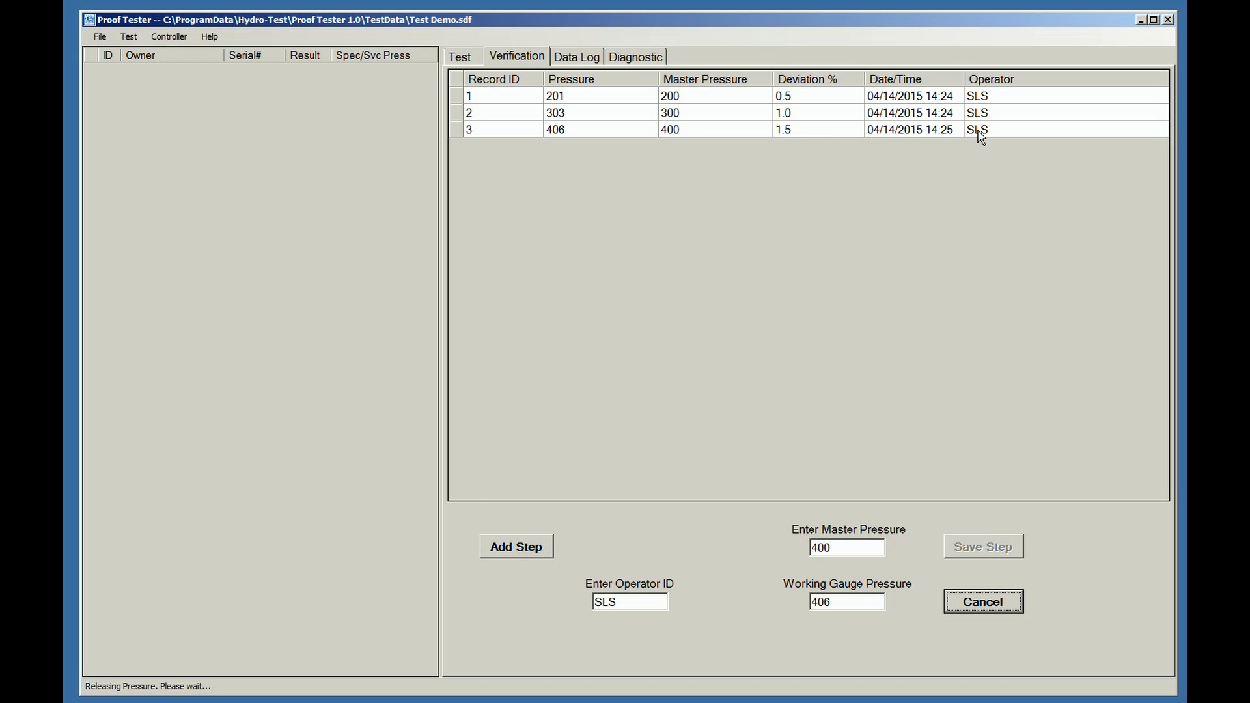
left_click(524, 546)
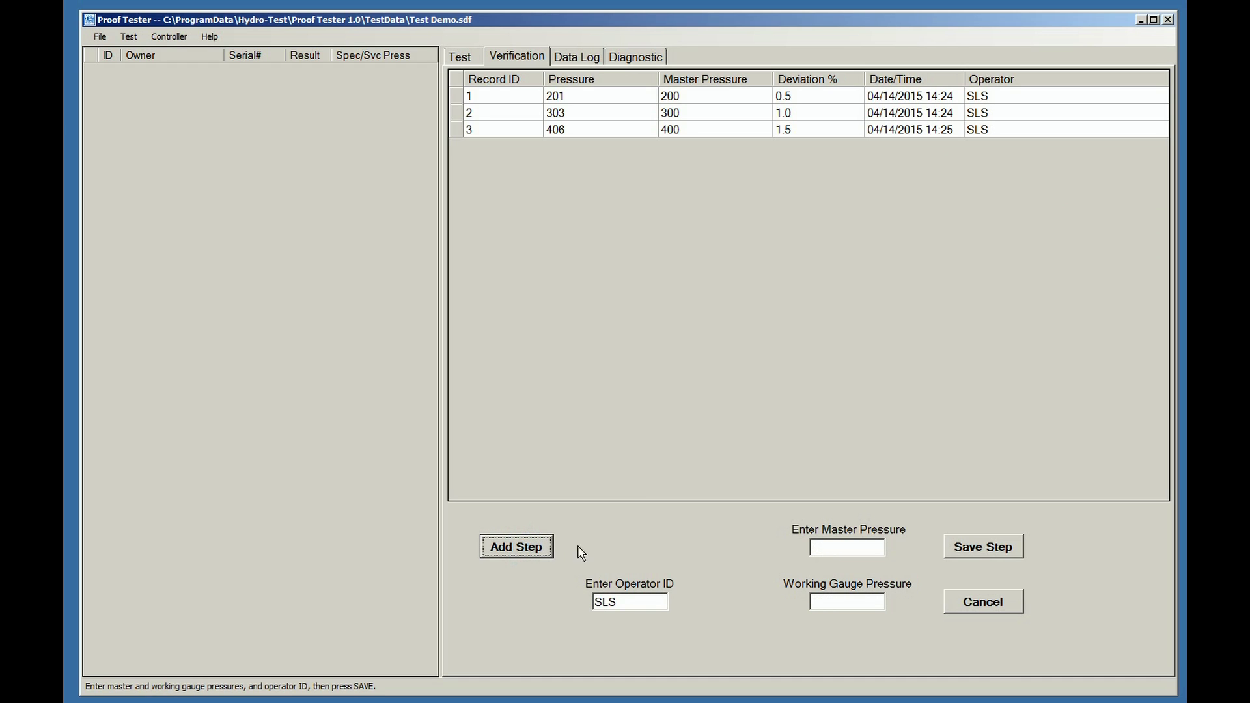
Save a fourth verification step with master pressure 400 and gauge pressure 398.
left_click(837, 547)
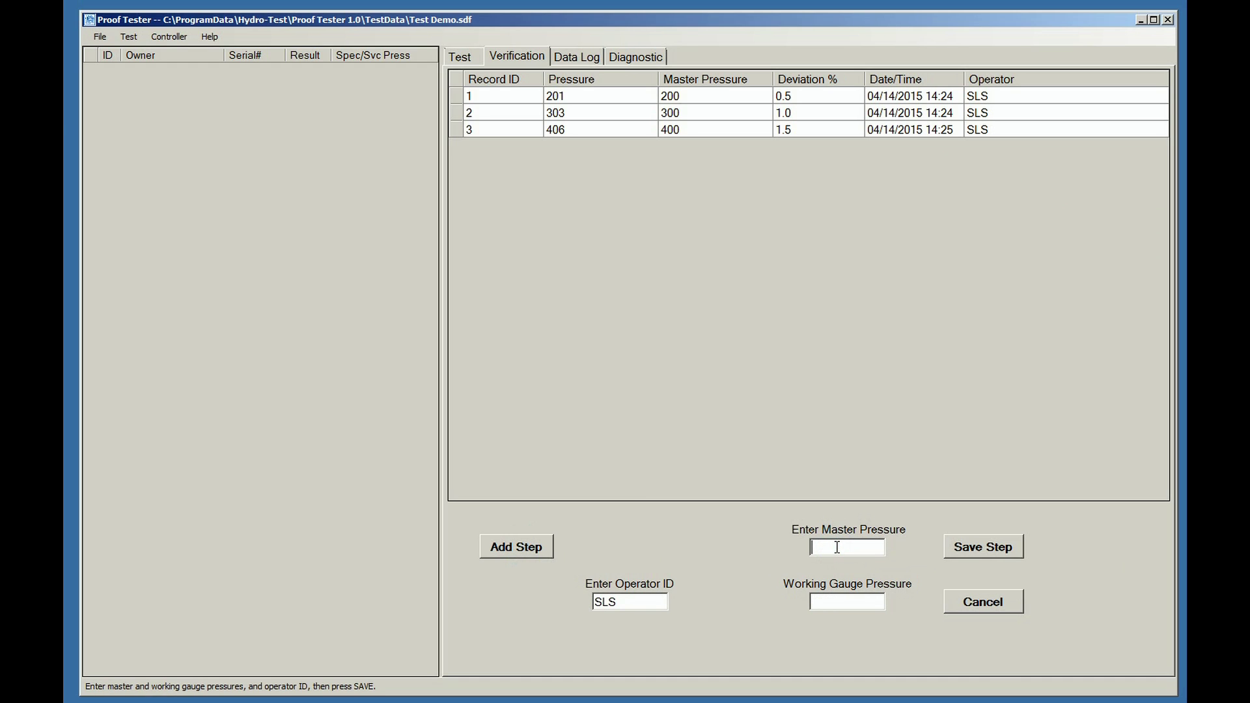
type("400")
type("3")
type("98")
left_click(971, 550)
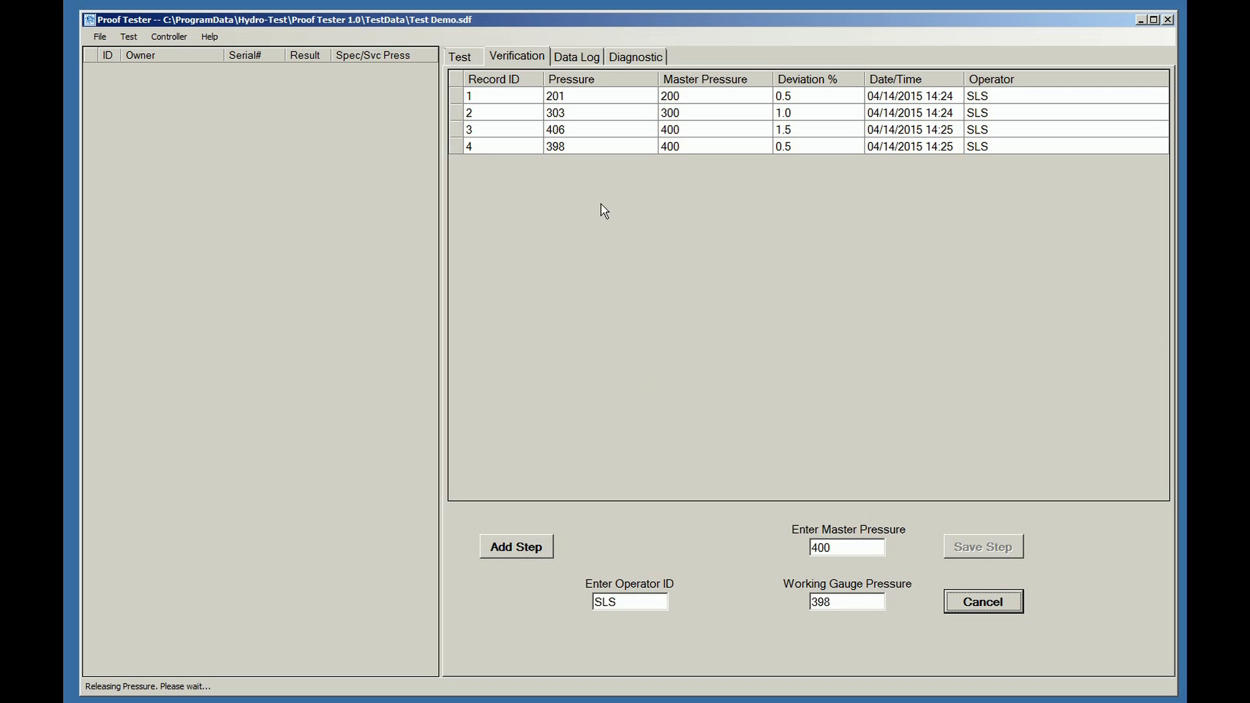
left_click(465, 59)
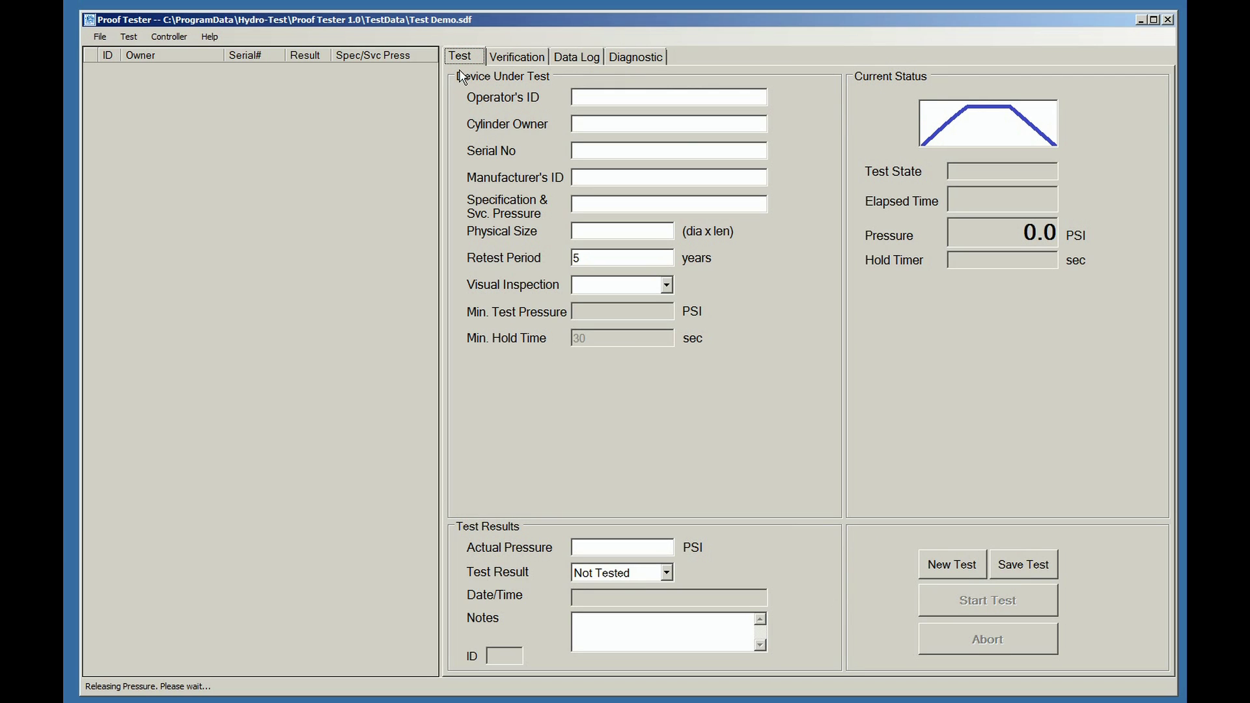
Enter the operator ID, owner Macks Garage and serial number XS556447 on the test form.
left_click(600, 95)
type("SLS")
type("Mack")
type("s")
type(" Garage")
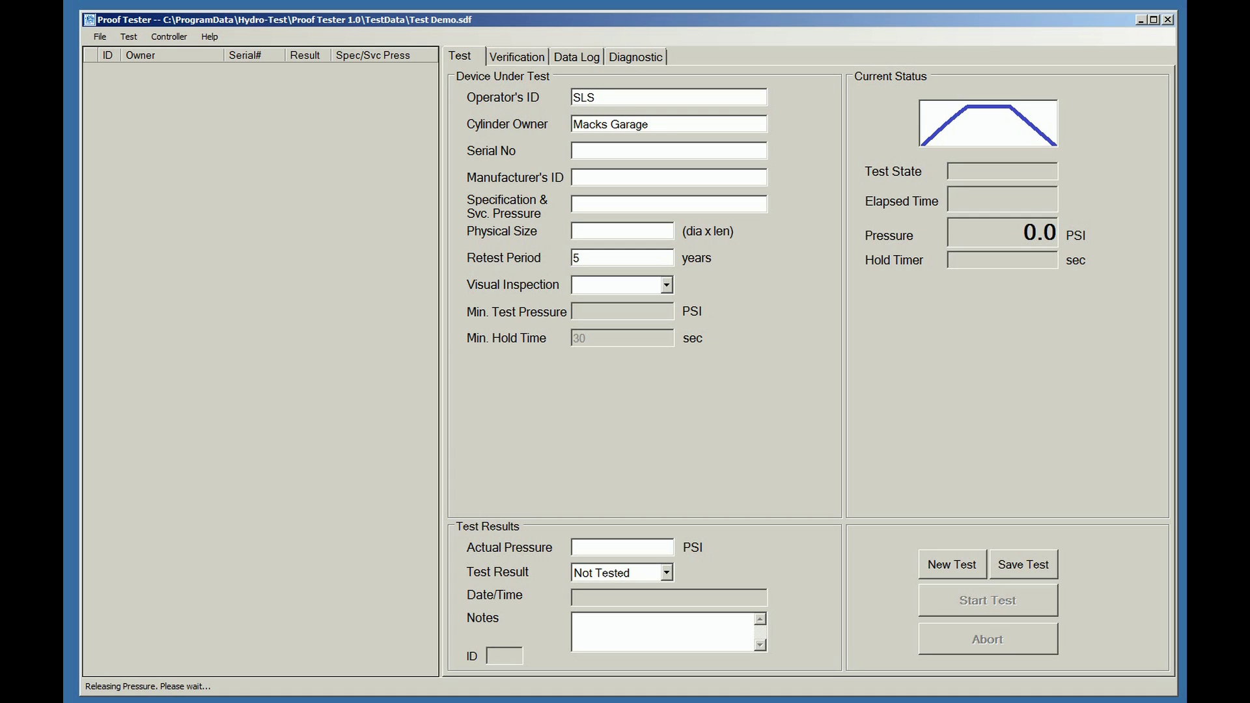
key("Tab")
type("XS556447")
Set manufacturer Amerex DOT4B195, size 5" x 25", retest period 12, and visual inspection Pass.
key("Tab")
type("Amerex")
type("DOT")
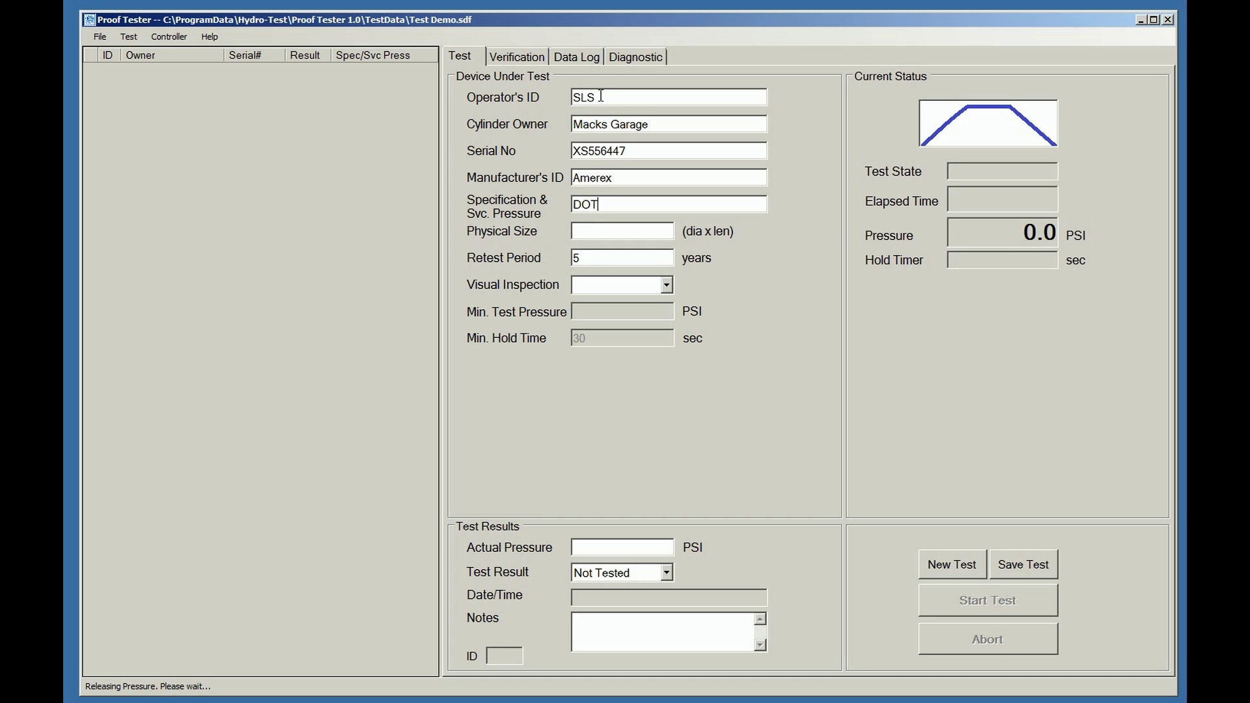
type("4B195")
key("Tab")
type("5\" x 25")
key("Tab")
type("12")
key("Tab")
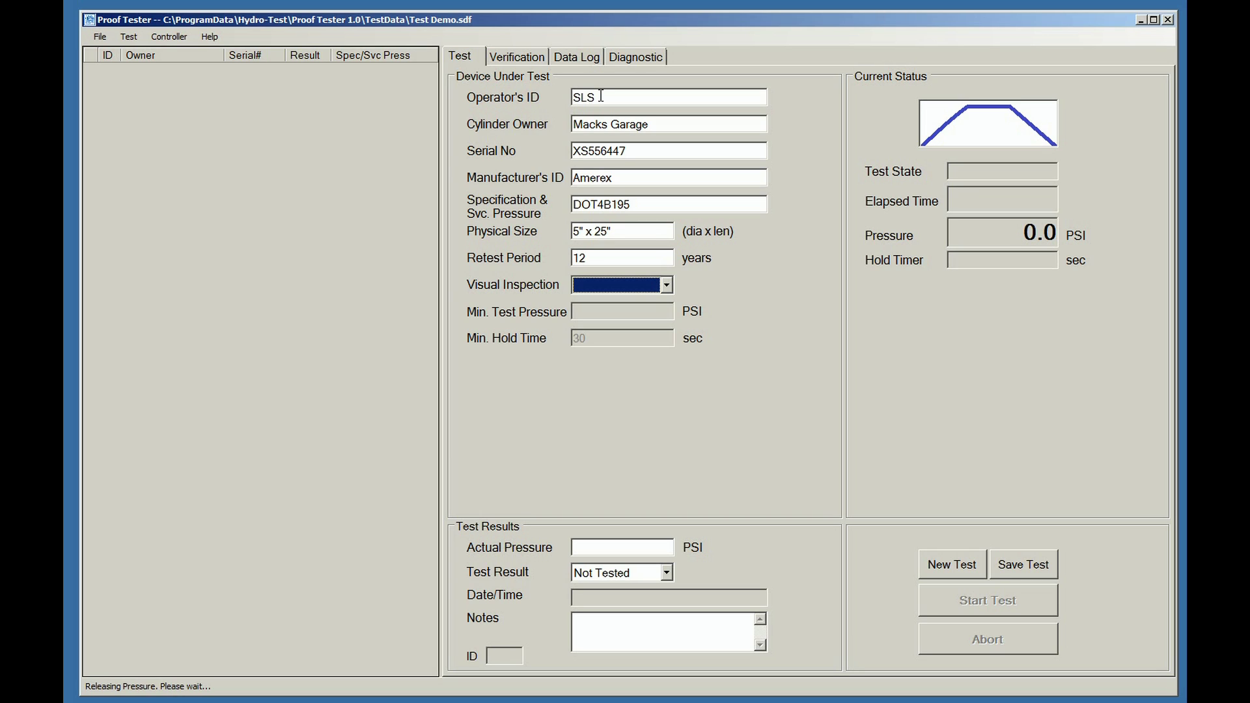
key("Down")
key("Down")
key("Up")
key("Tab")
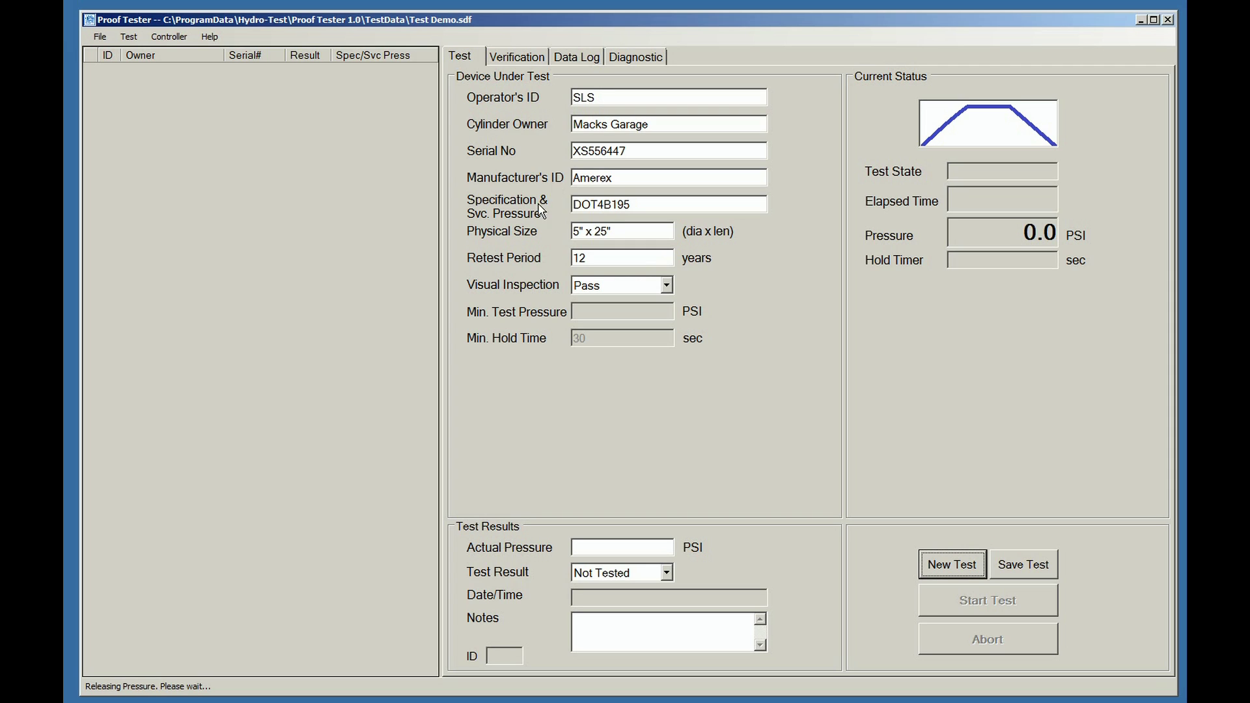
left_click(605, 543)
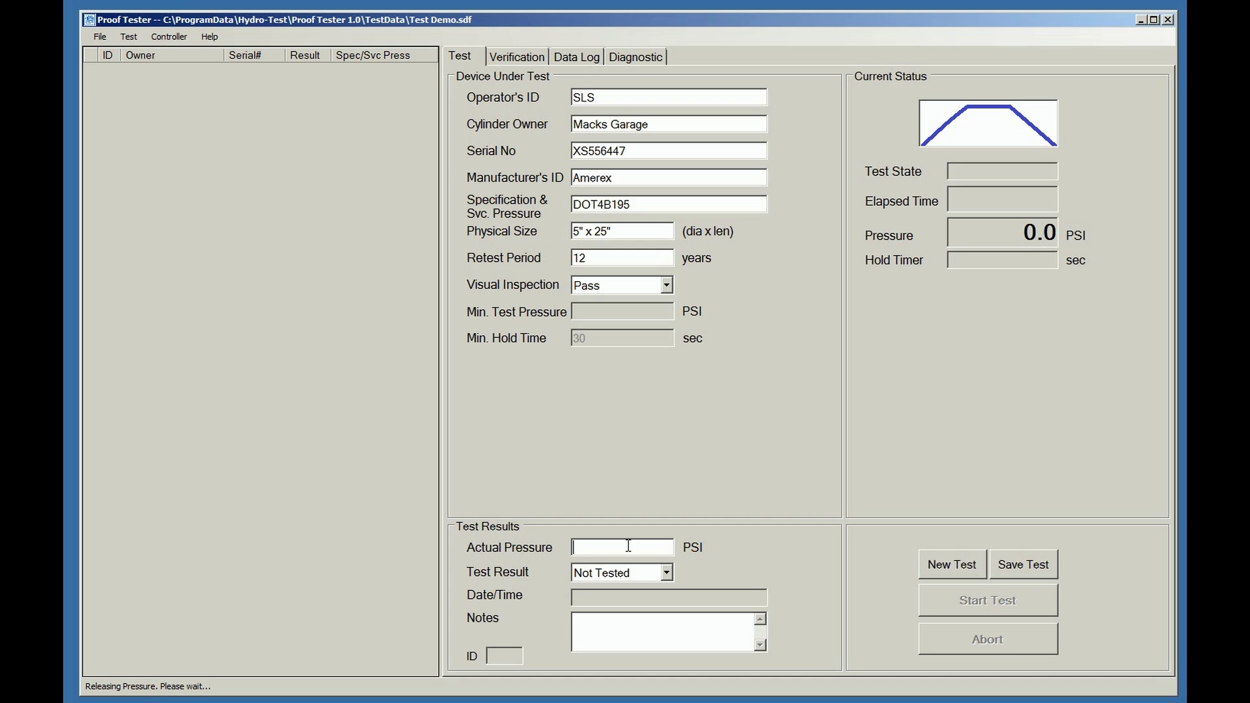
Enter an actual pressure of 400 and set the test result to Pass.
type("400")
left_click(663, 575)
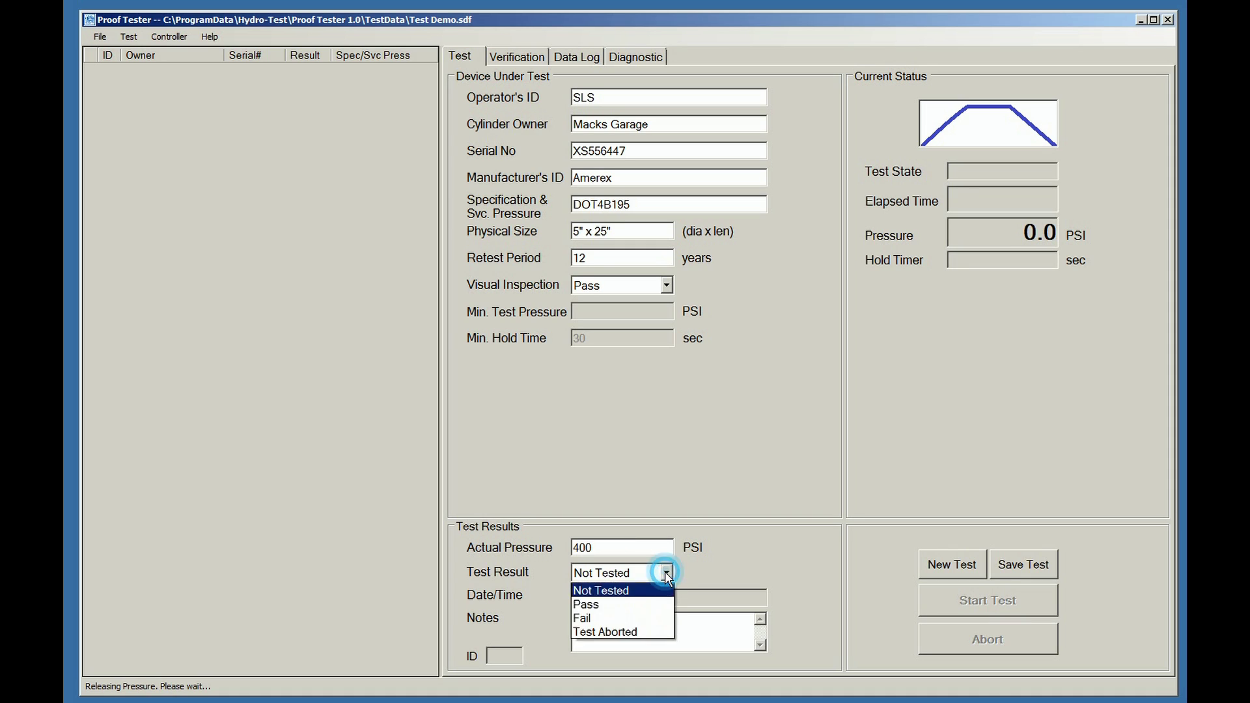
left_click(634, 603)
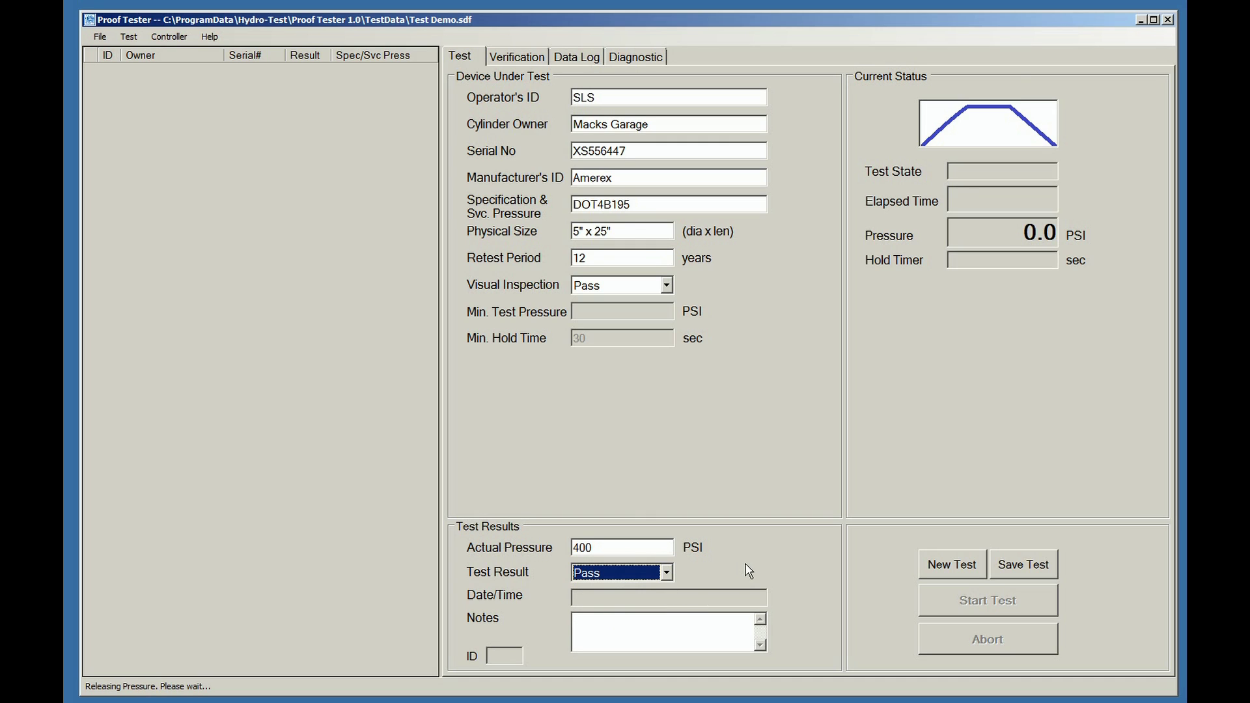
key("Tab")
Add the note 'This FX needs a new label', save as record 1, and start a new record.
left_click(652, 618)
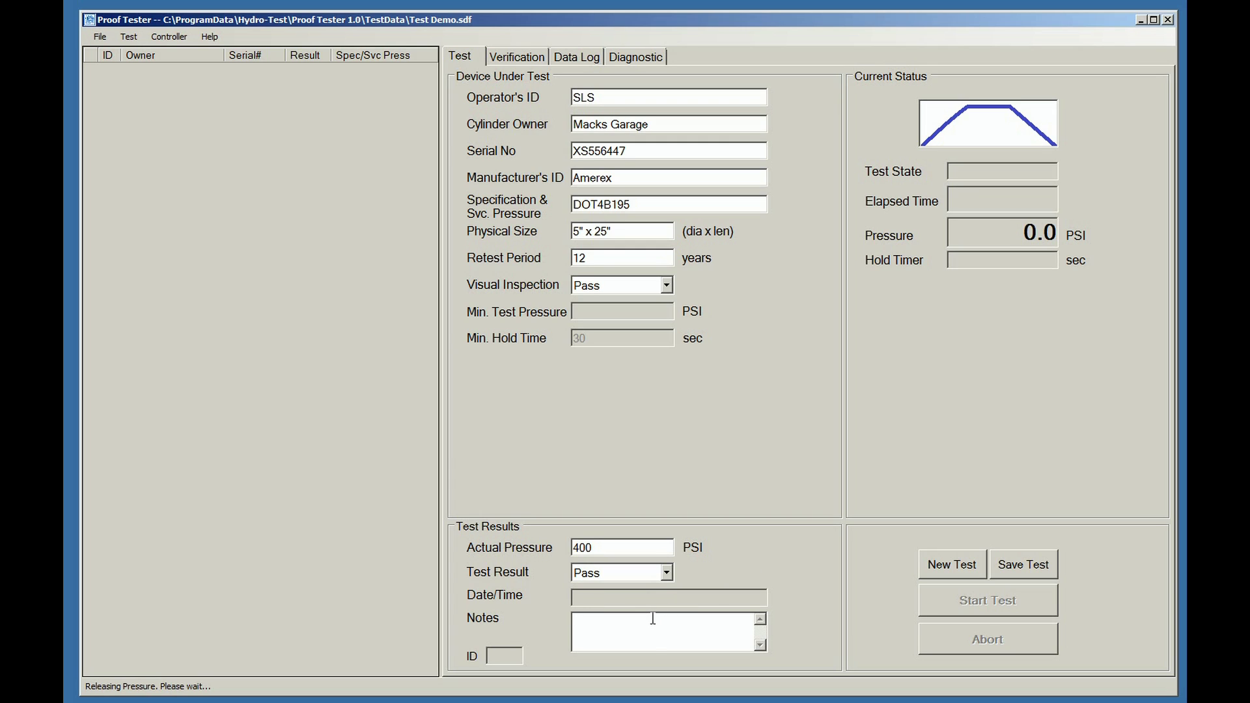
type("This FX needs a new label")
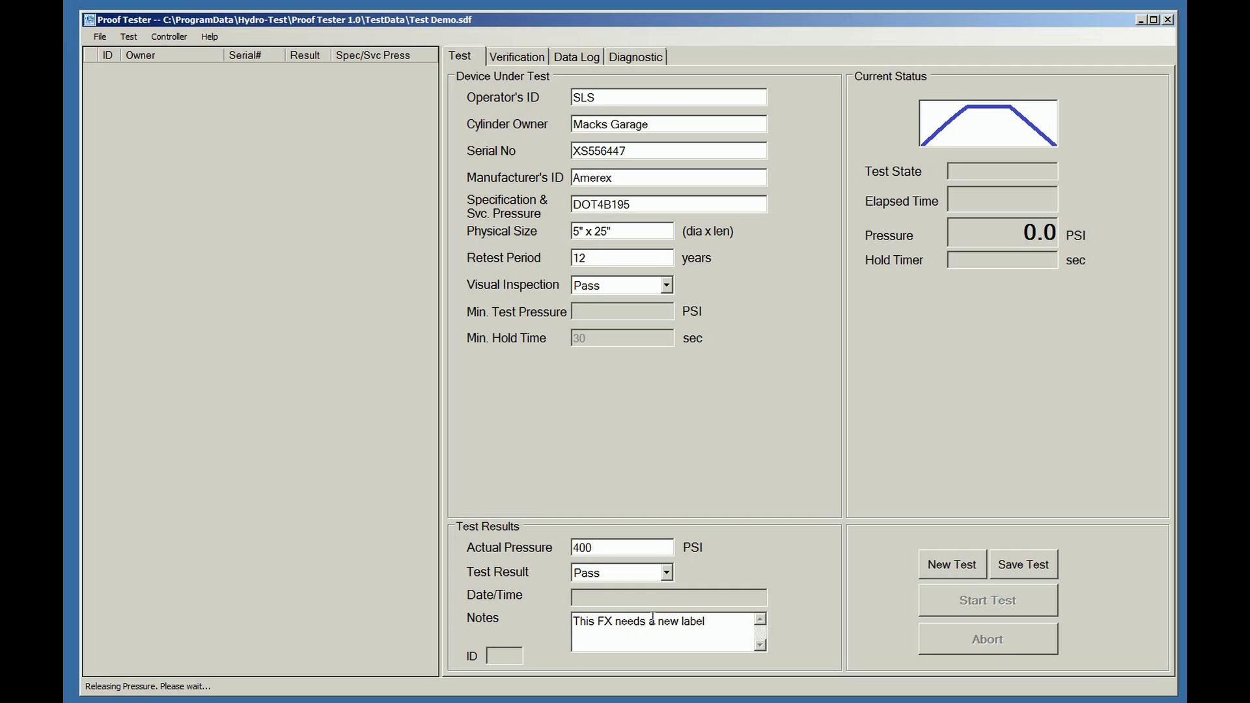
key("Tab")
left_click(1031, 565)
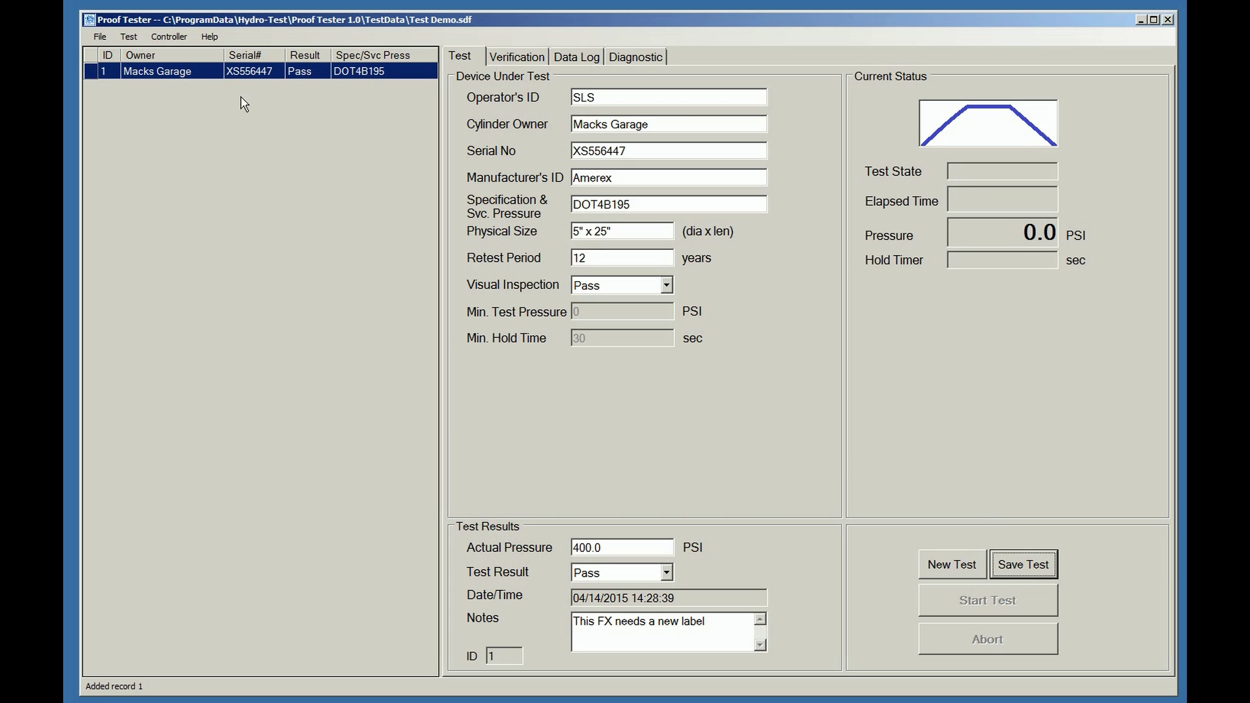
left_click(950, 564)
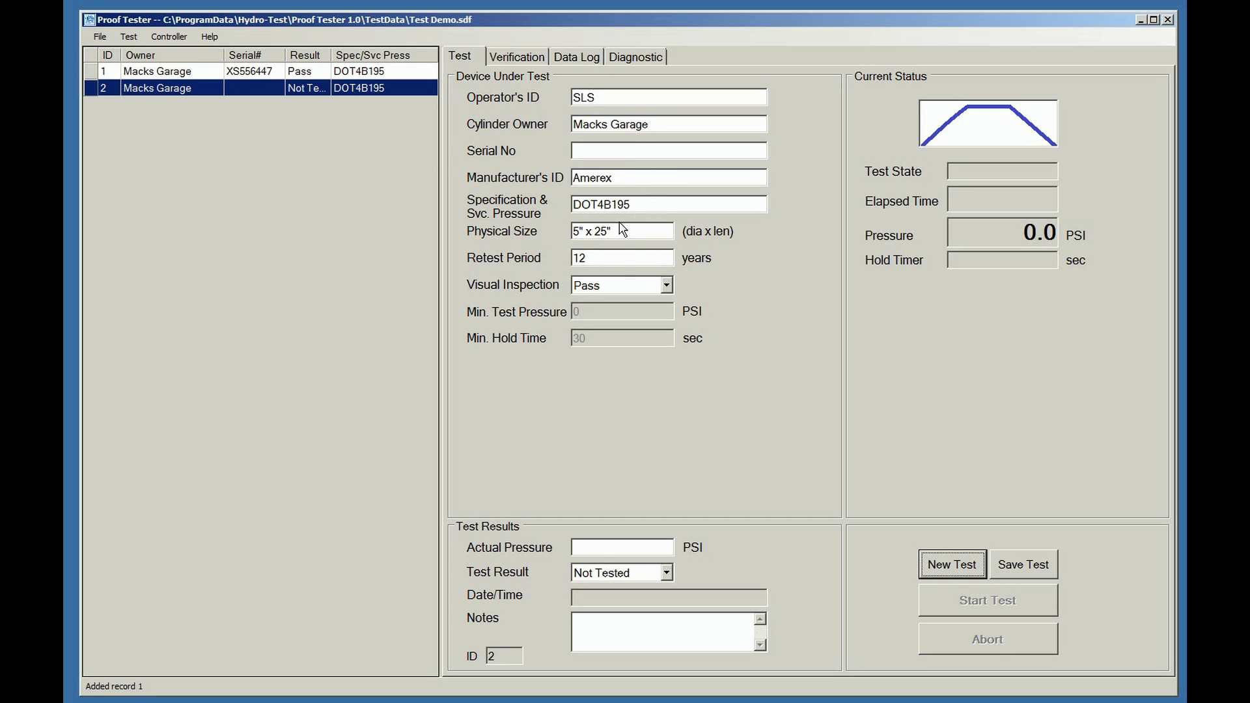
Enter serial XS556448 and actual pressure 390 for record 2.
left_click(589, 151)
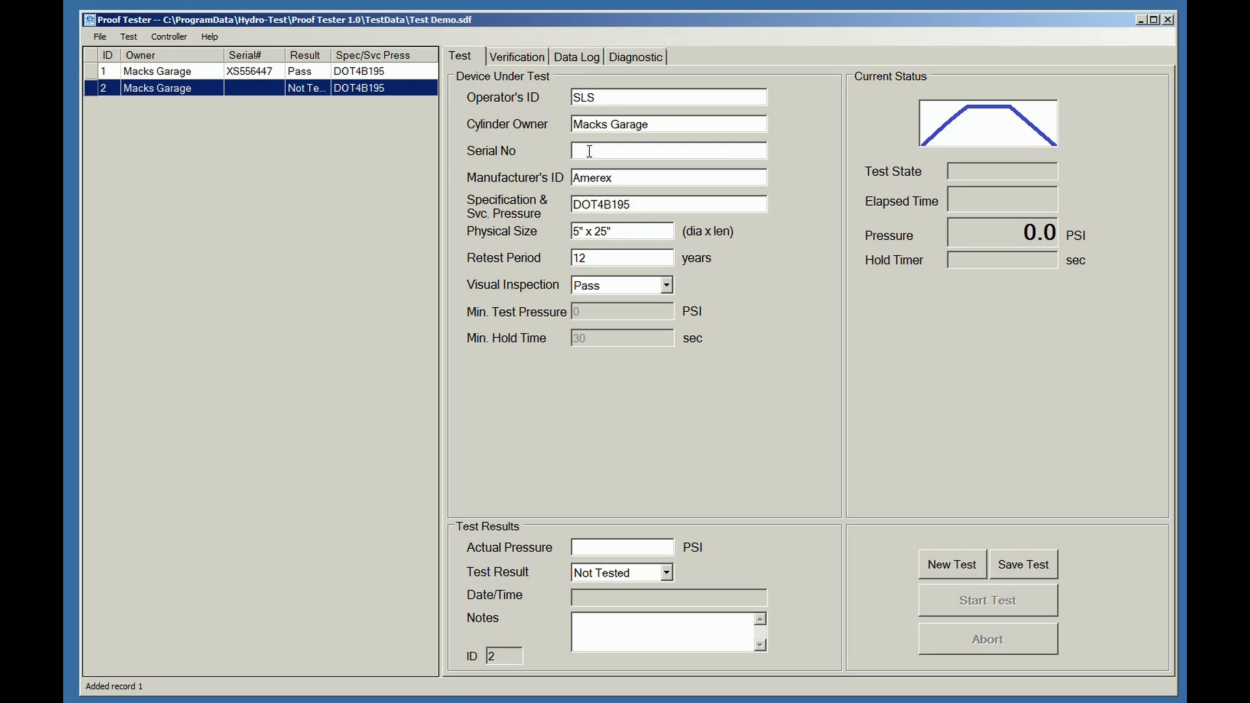
type("XS556448")
left_click(622, 547)
type("390")
key("Tab")
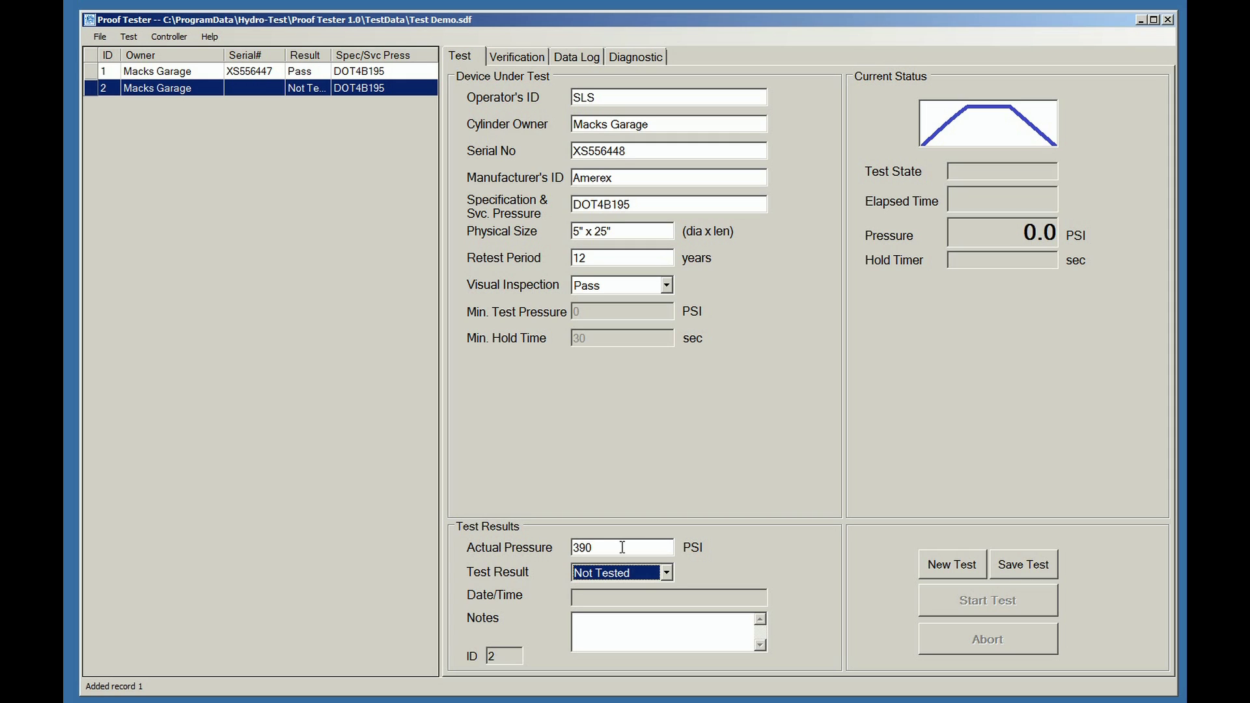
Mark record 2 as Pass, add the note 'This FX is Old -', and save it.
left_click(666, 573)
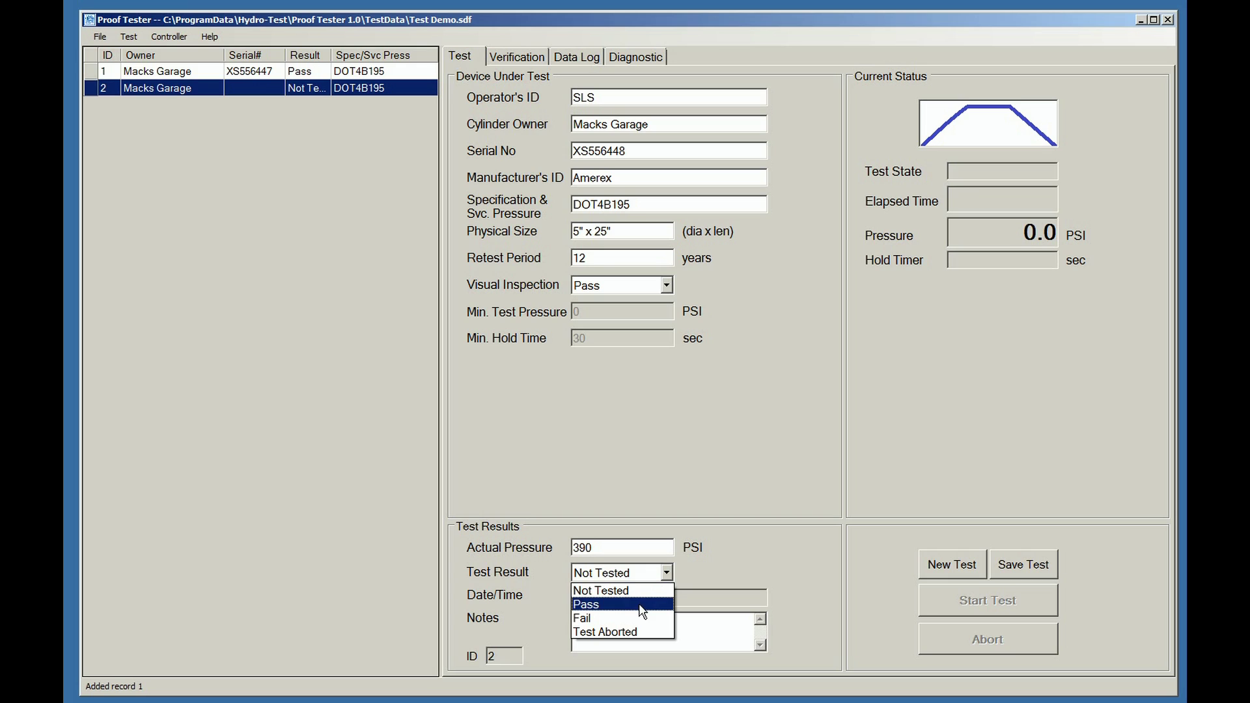
left_click(641, 605)
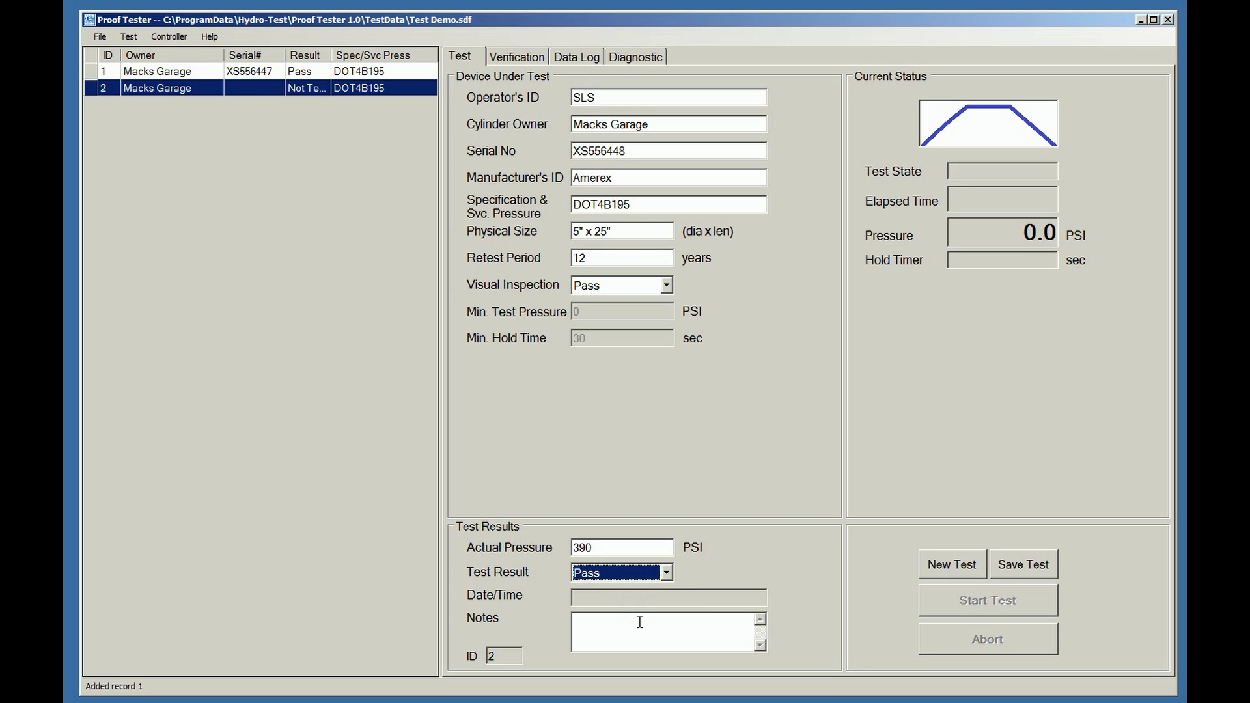
left_click(640, 622)
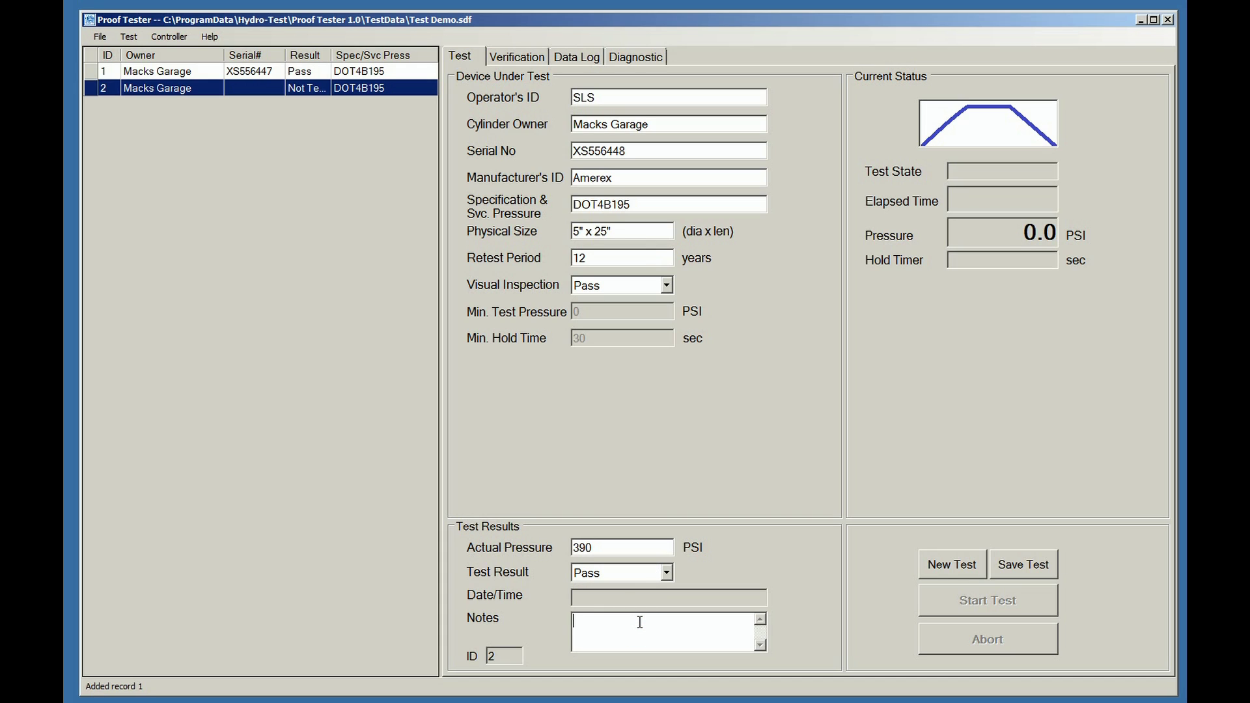
type("This FX is Old -")
left_click(1006, 564)
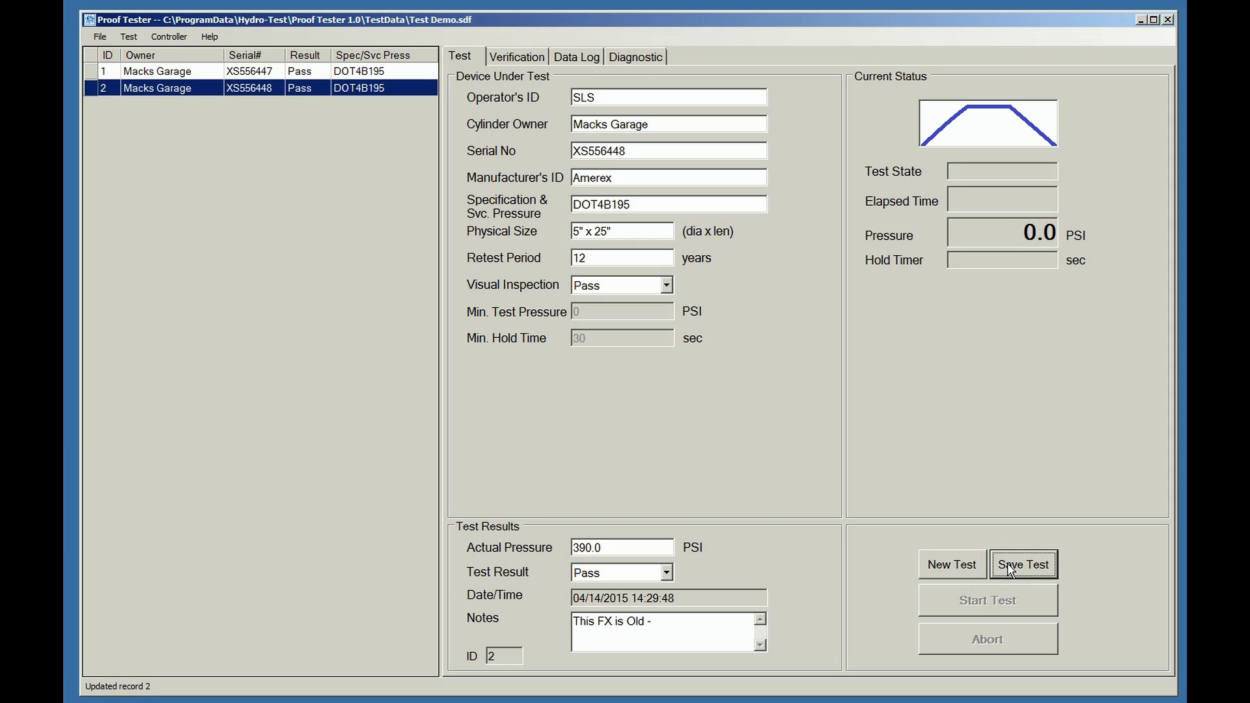
Start test record 3, then open the print dialog and cancel it.
left_click(952, 566)
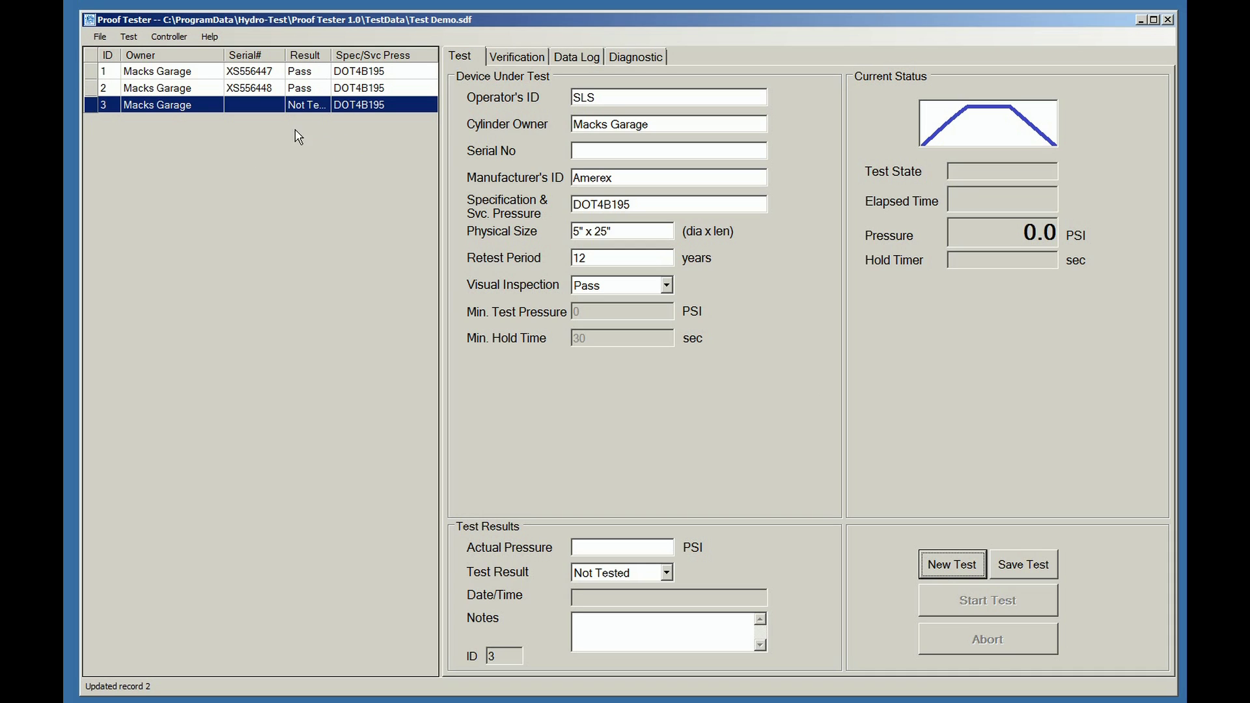
left_click(99, 39)
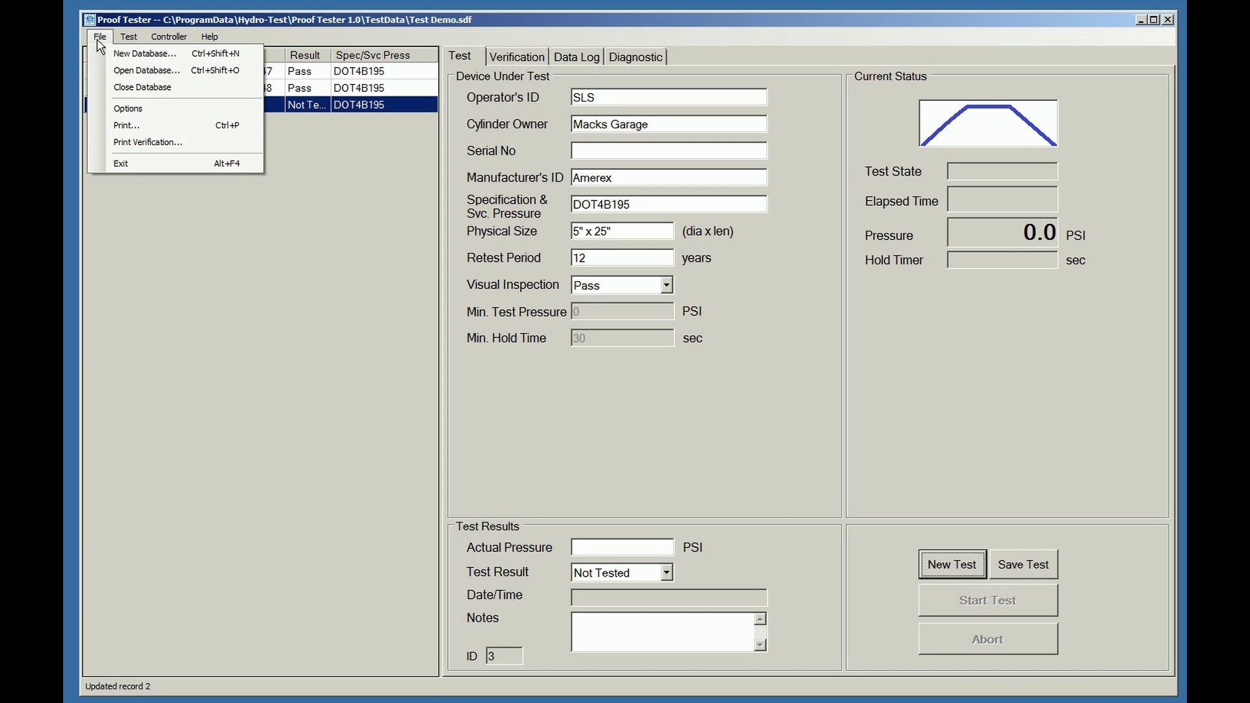
left_click(129, 126)
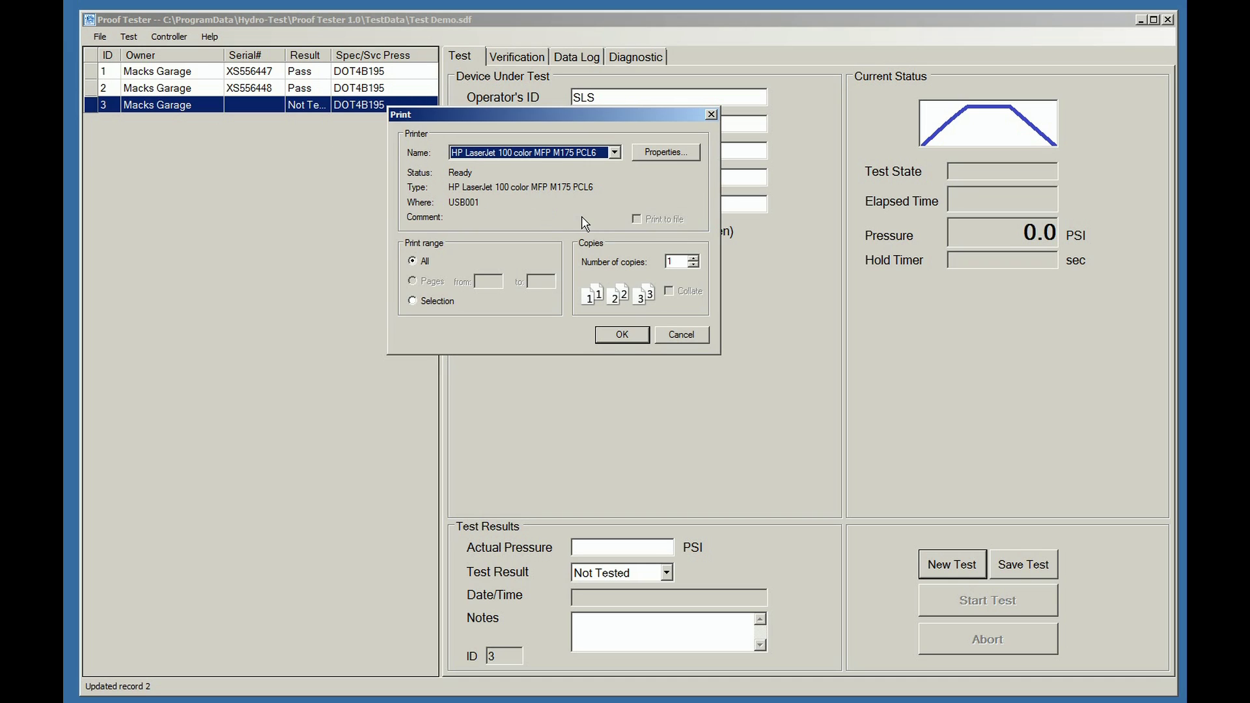
left_click(681, 334)
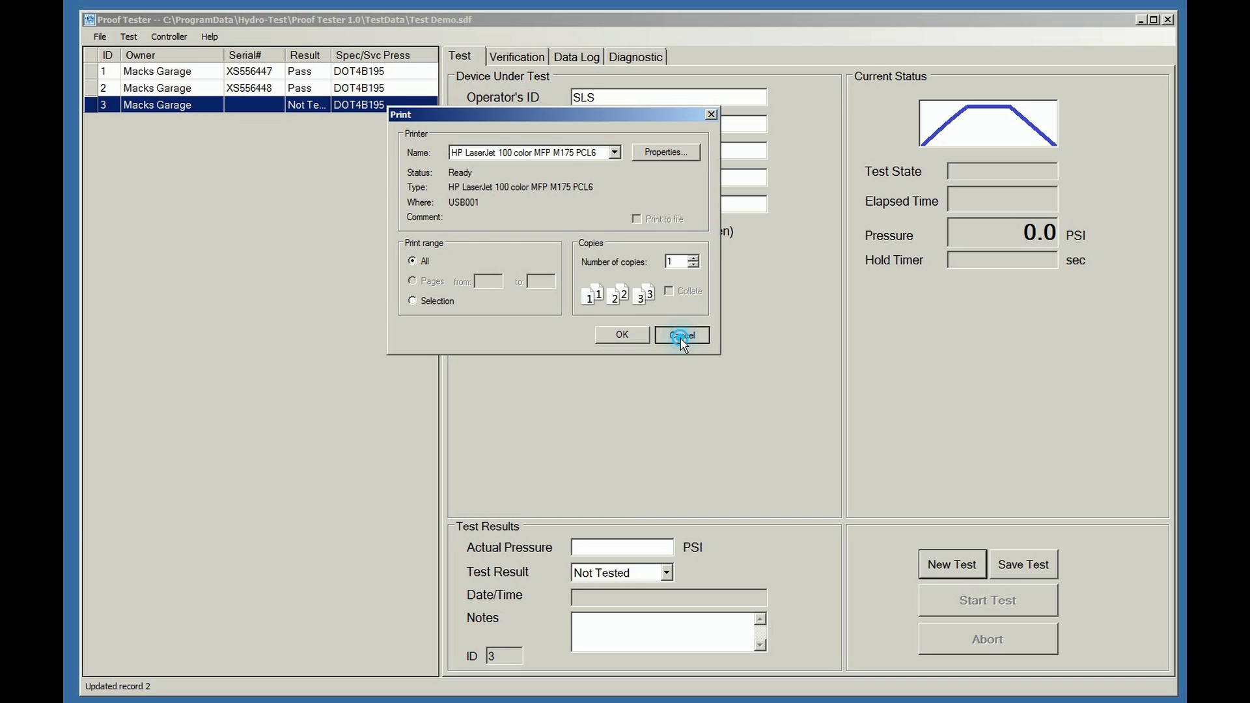
Print the verification report from the File menu and confirm with OK.
left_click(101, 37)
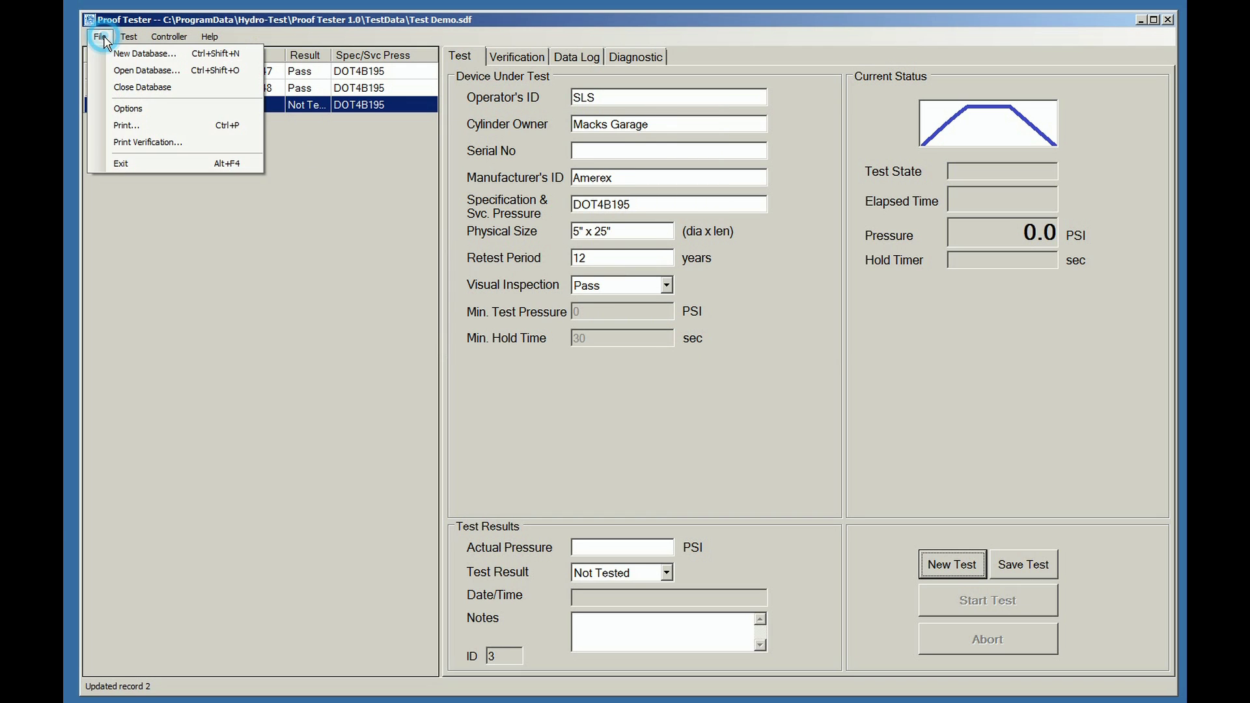
left_click(144, 143)
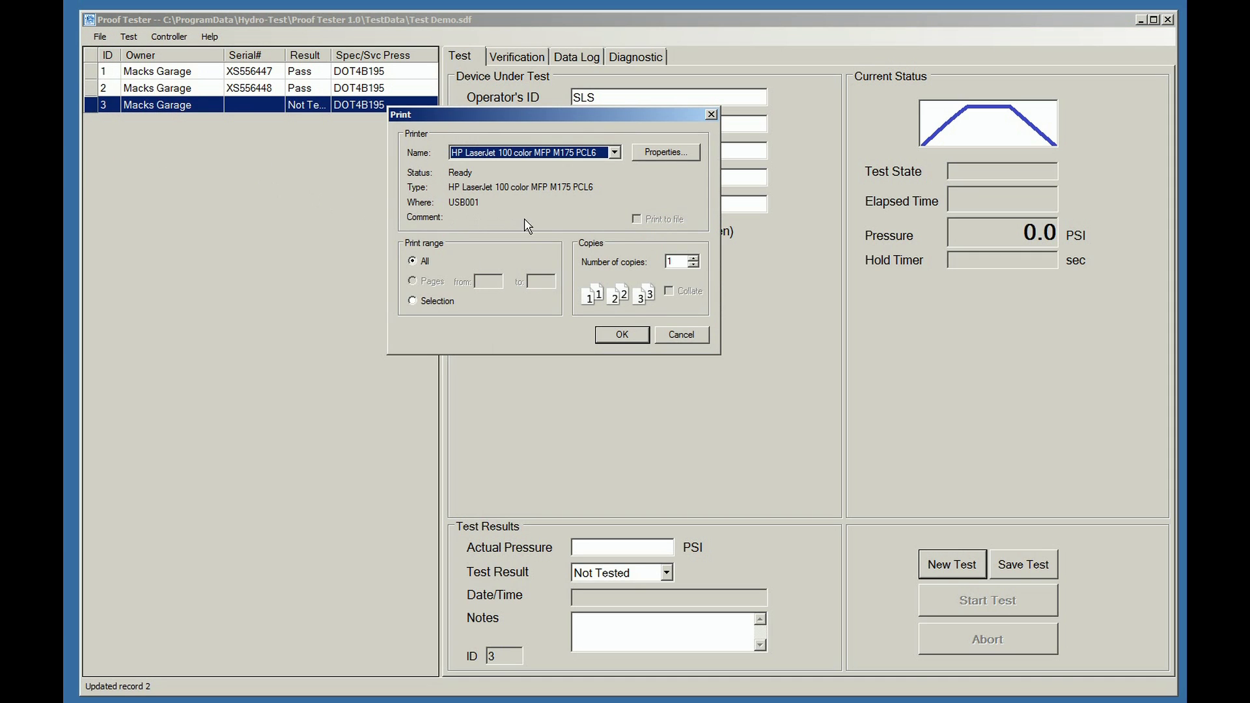
left_click(629, 336)
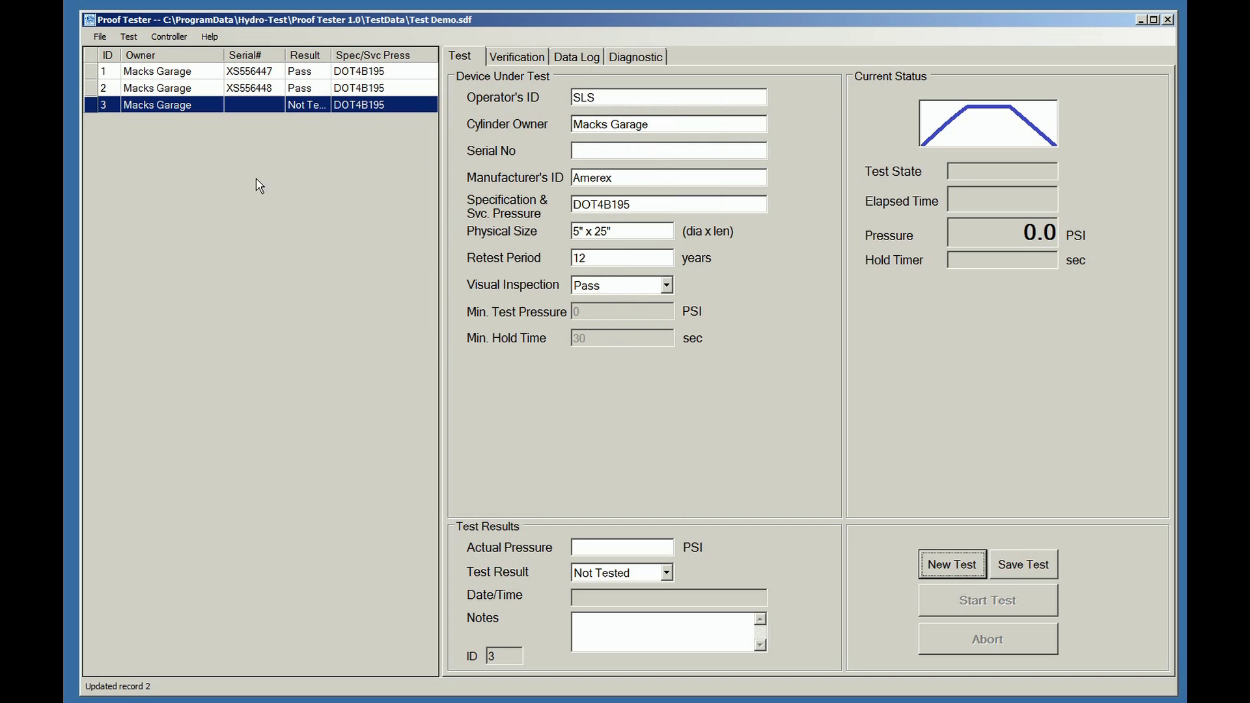
Check the print options with Selection chosen, then cancel without printing.
left_click(99, 37)
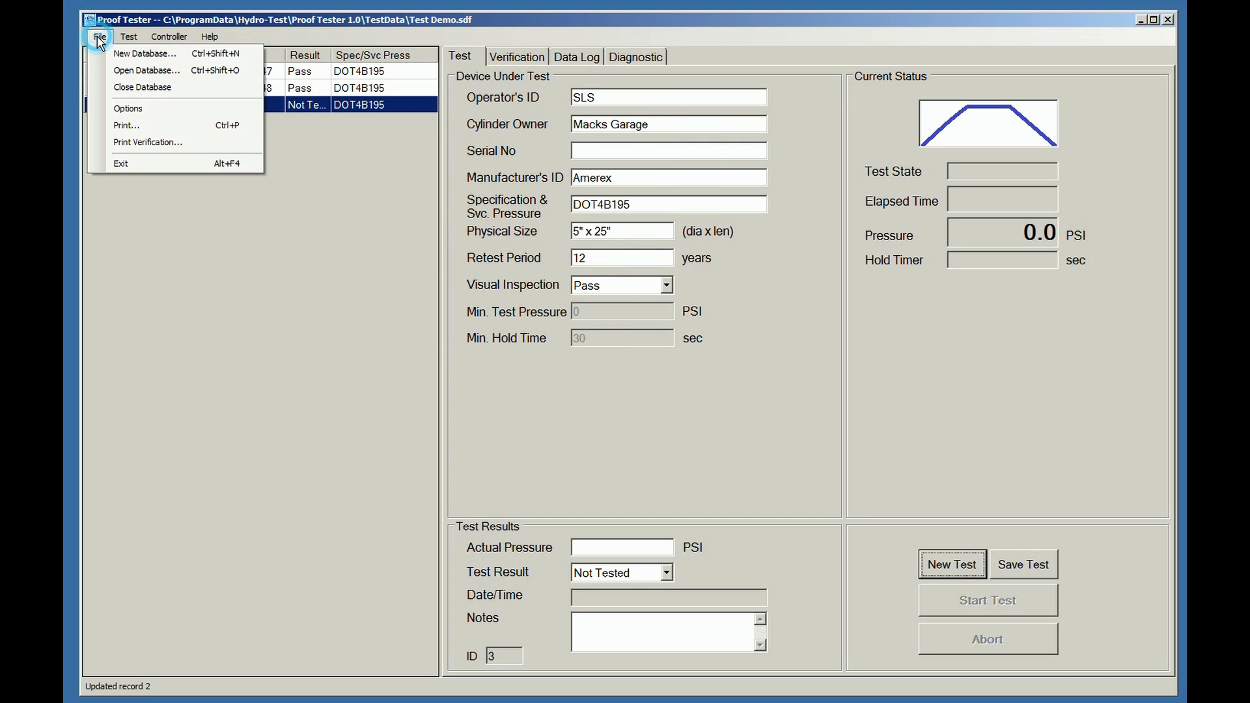
left_click(133, 126)
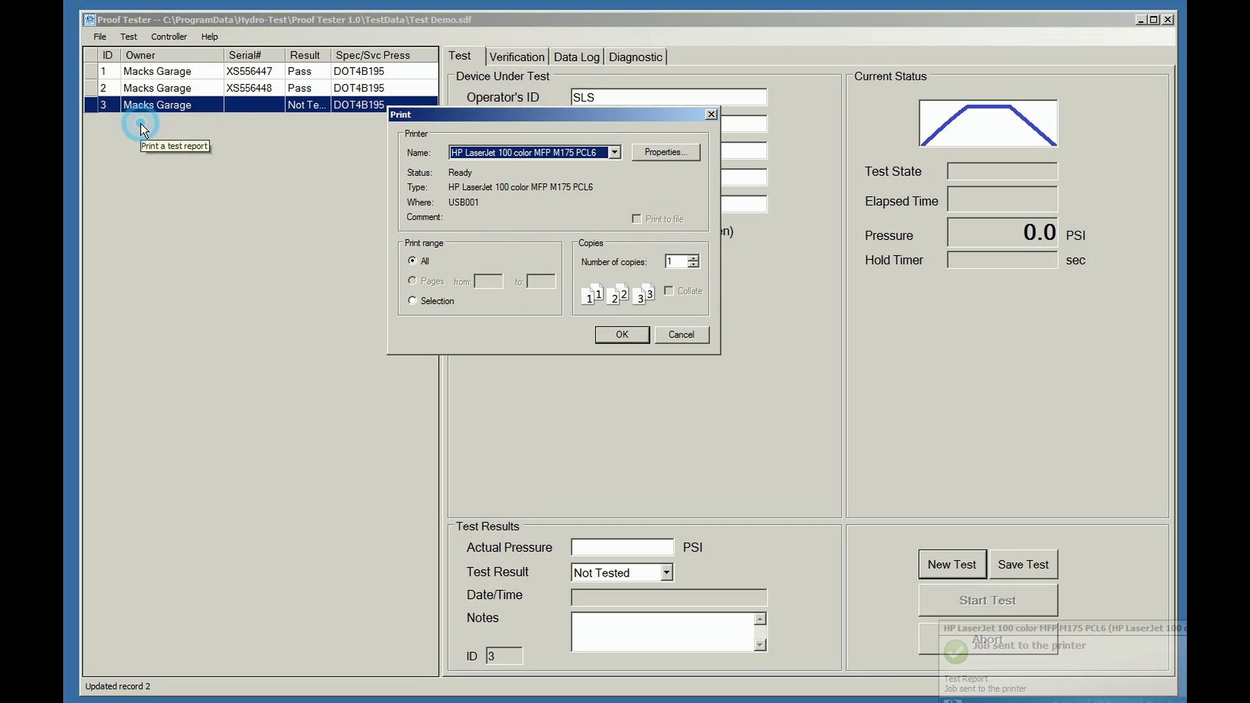
left_click(413, 302)
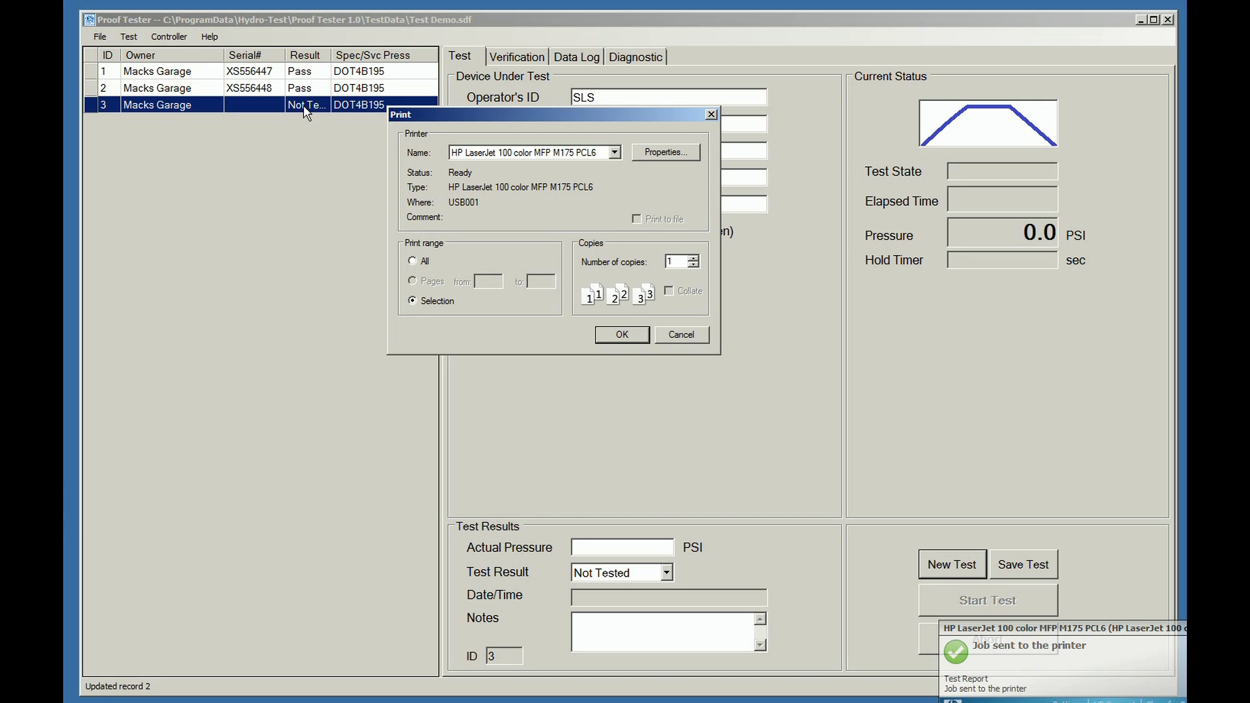
left_click(682, 335)
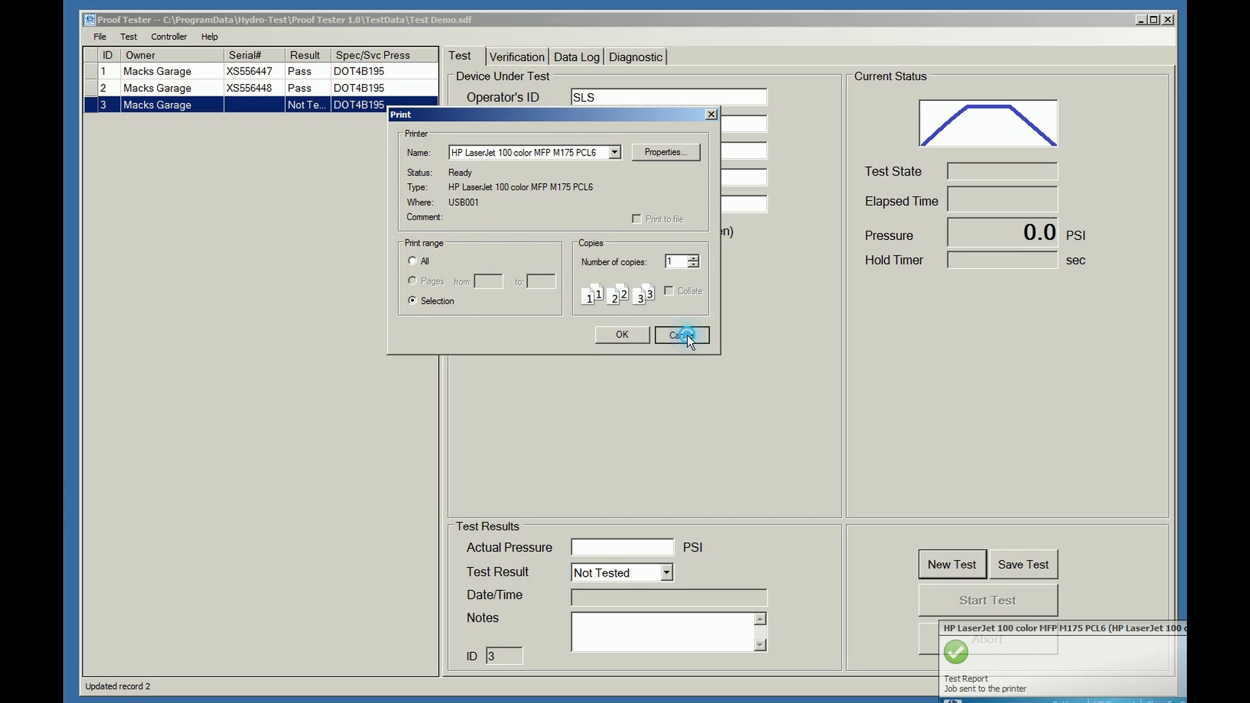
Select records 1 and 3 together, check Selection printing for them, and cancel.
left_click(163, 78)
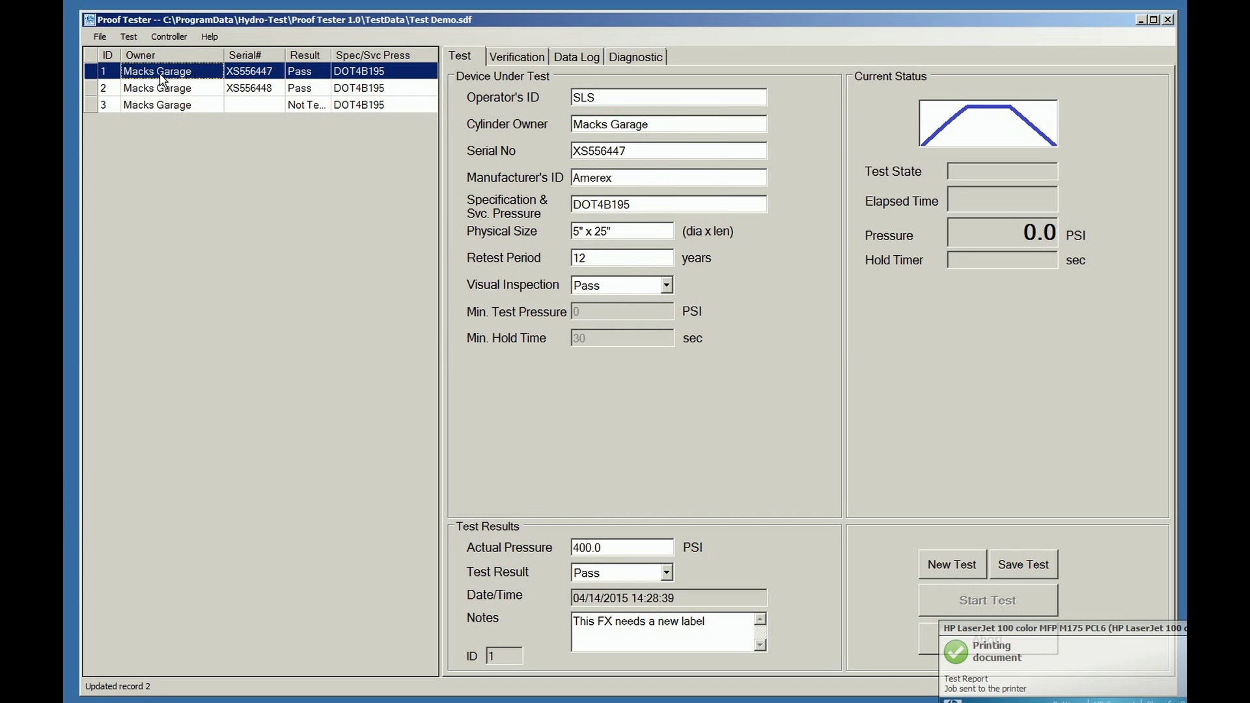
left_click(157, 108, "ctrl")
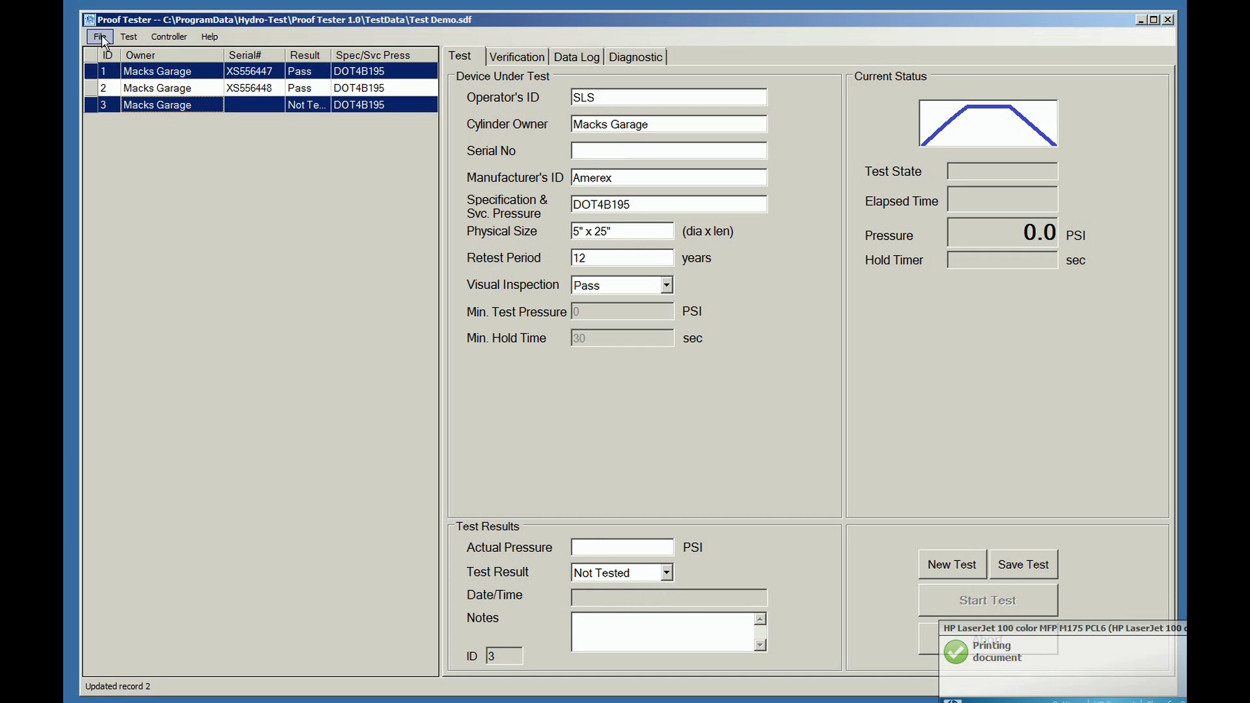
left_click(100, 36)
left_click(130, 119)
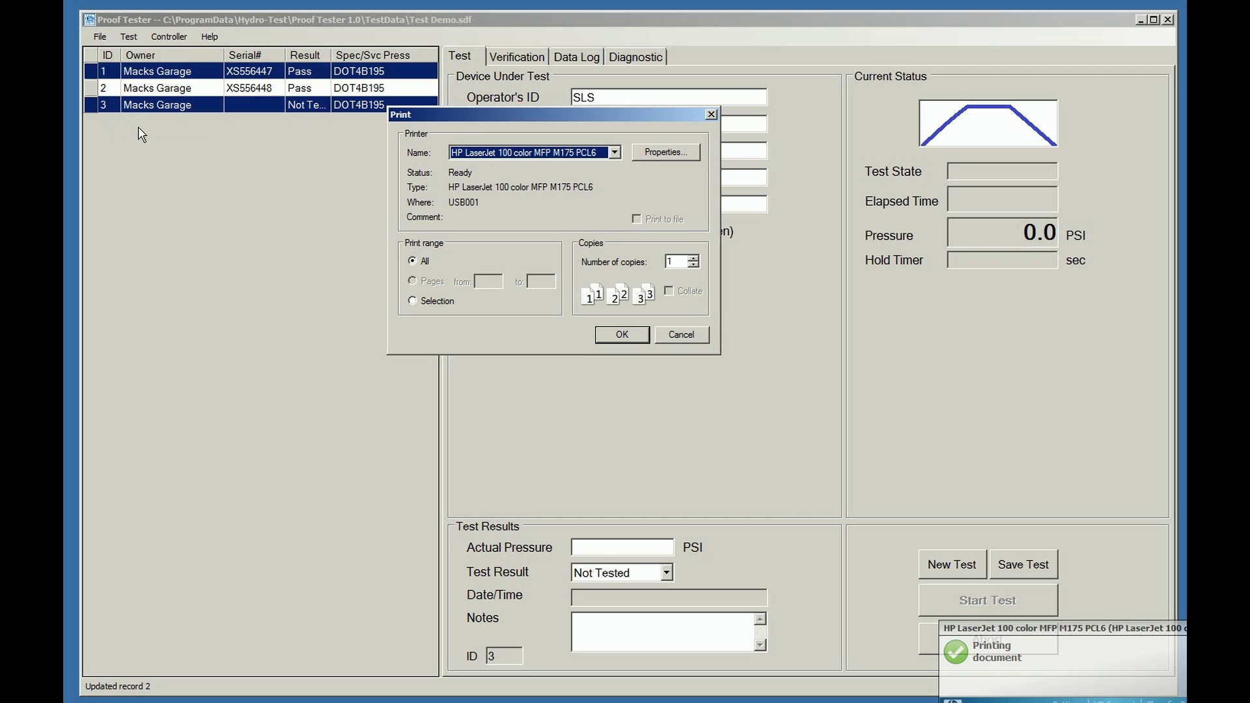
left_click(414, 301)
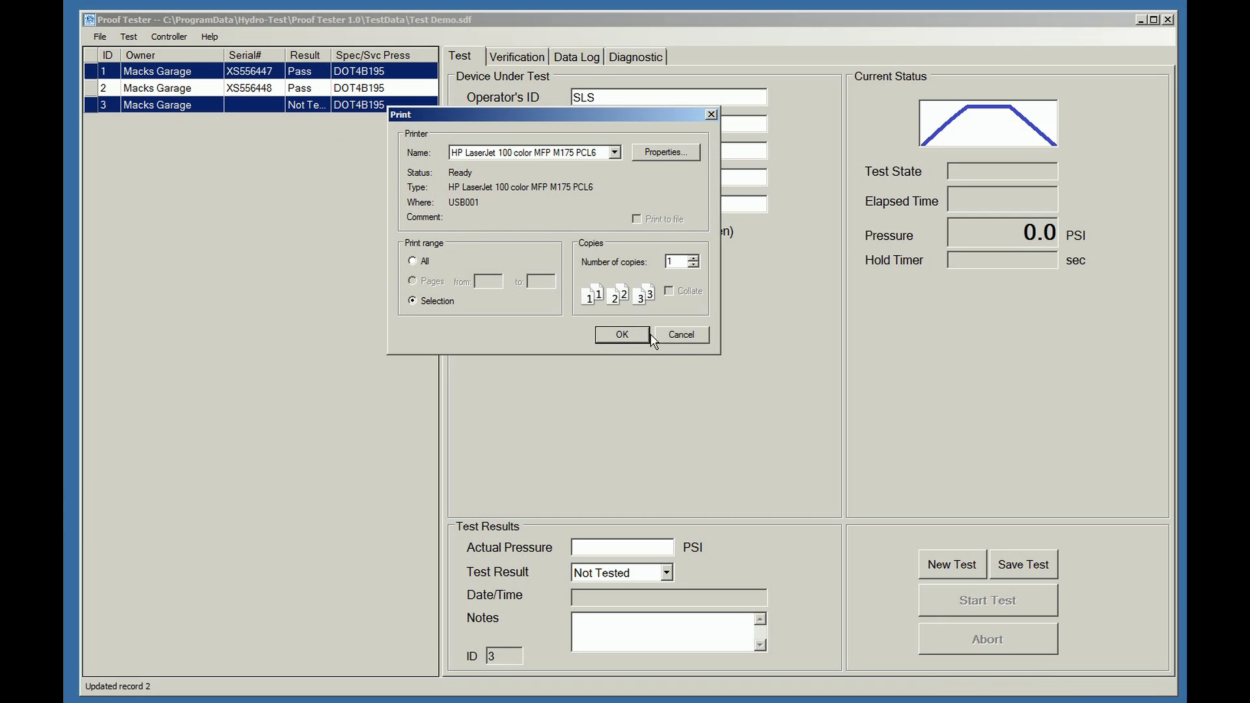
left_click(686, 337)
left_click(296, 202)
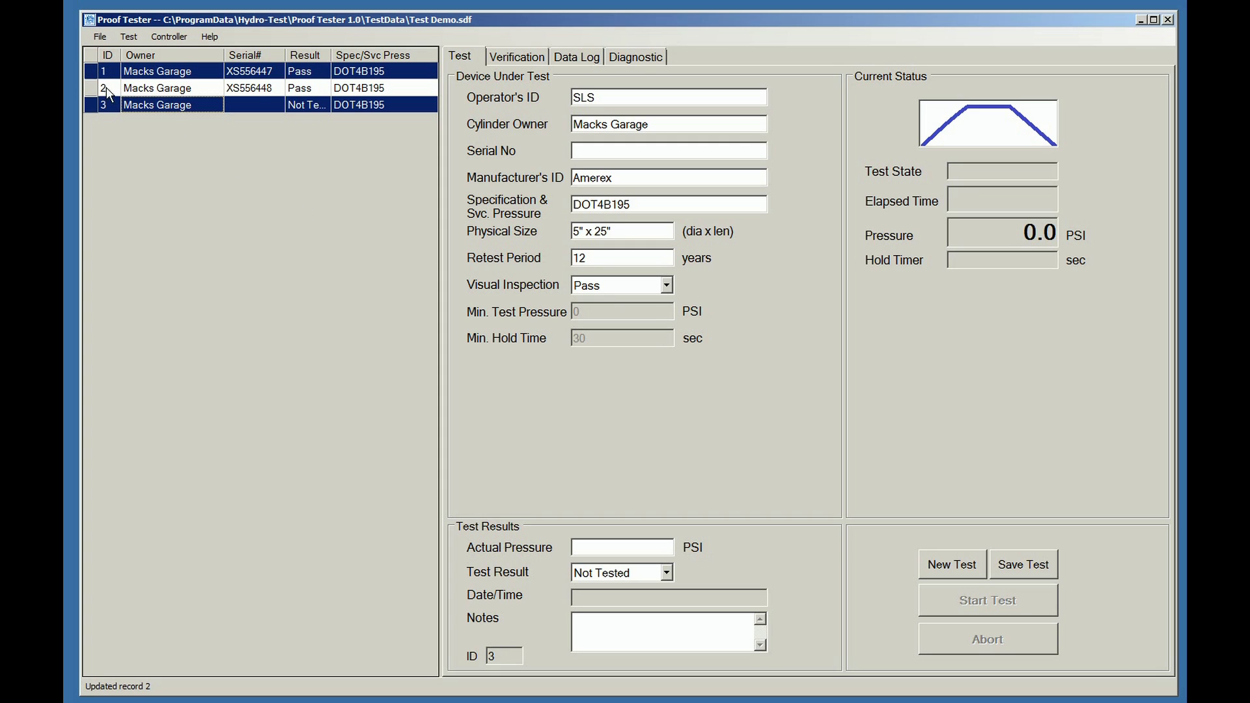
left_click(101, 38)
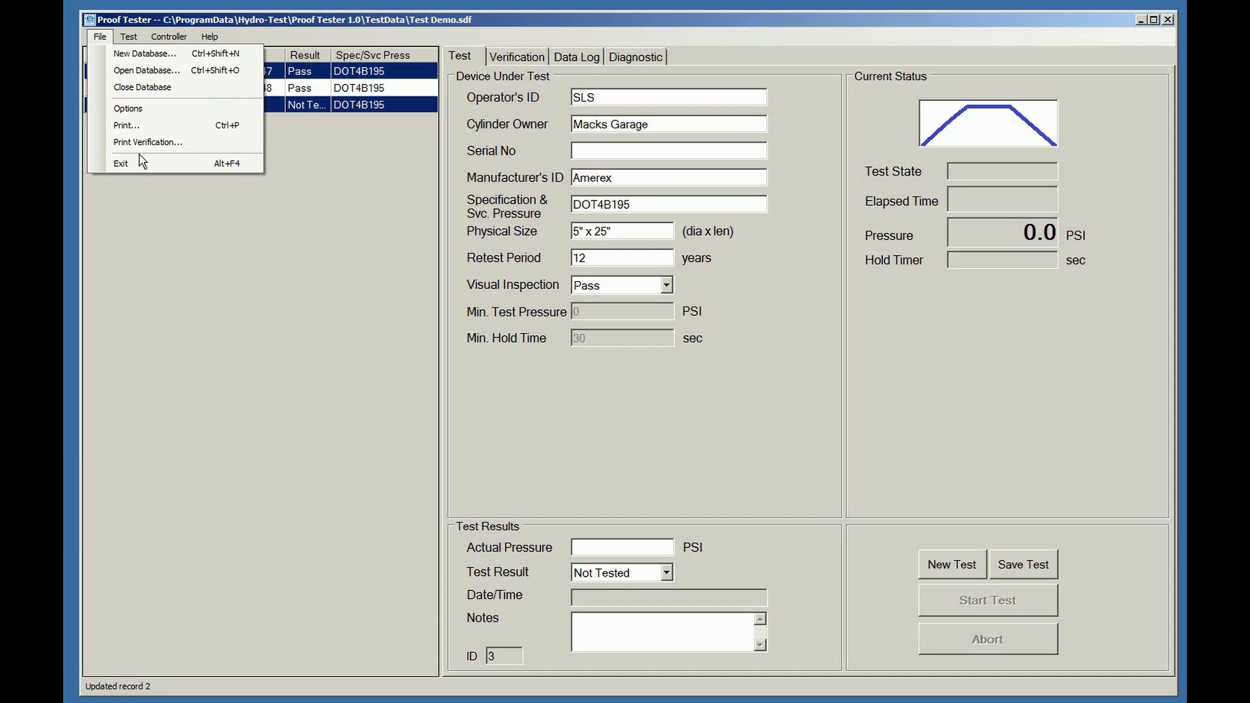
Open the Test History, move it into view, keep the filter on All, and cancel its print dialog.
left_click(149, 190)
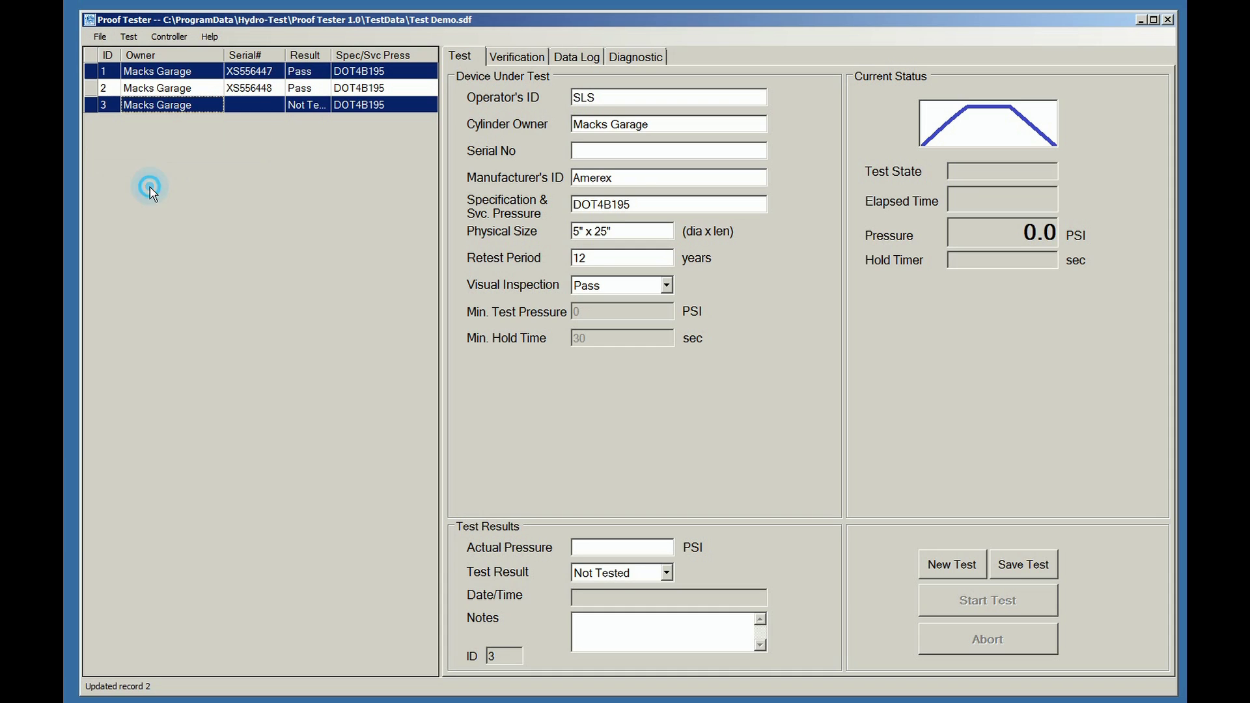
left_click(130, 39)
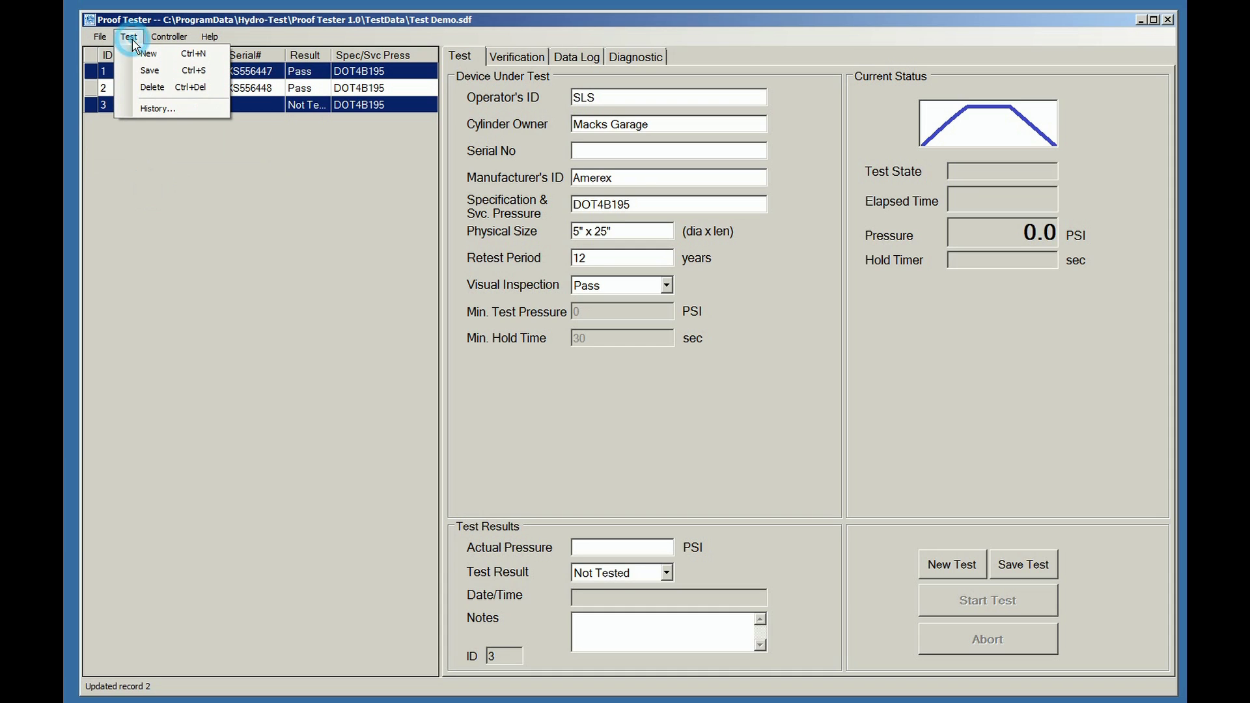
left_click(157, 110)
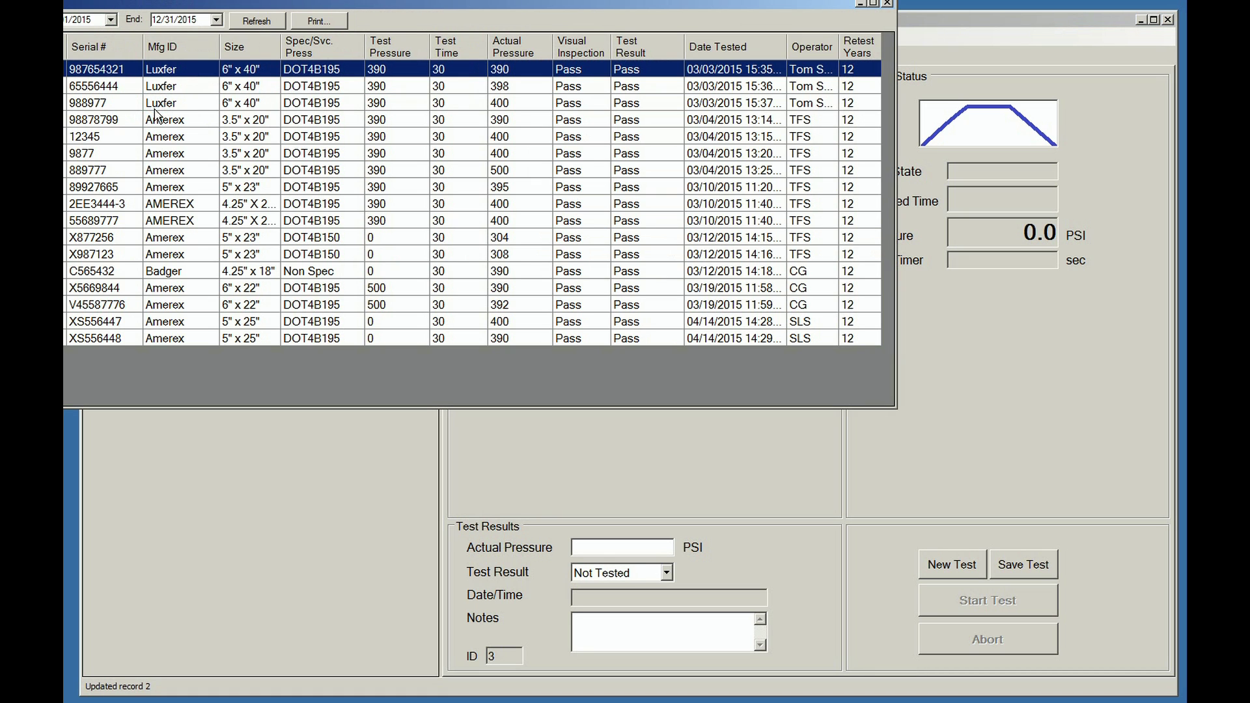
left_click_drag(193, 11, 439, 59)
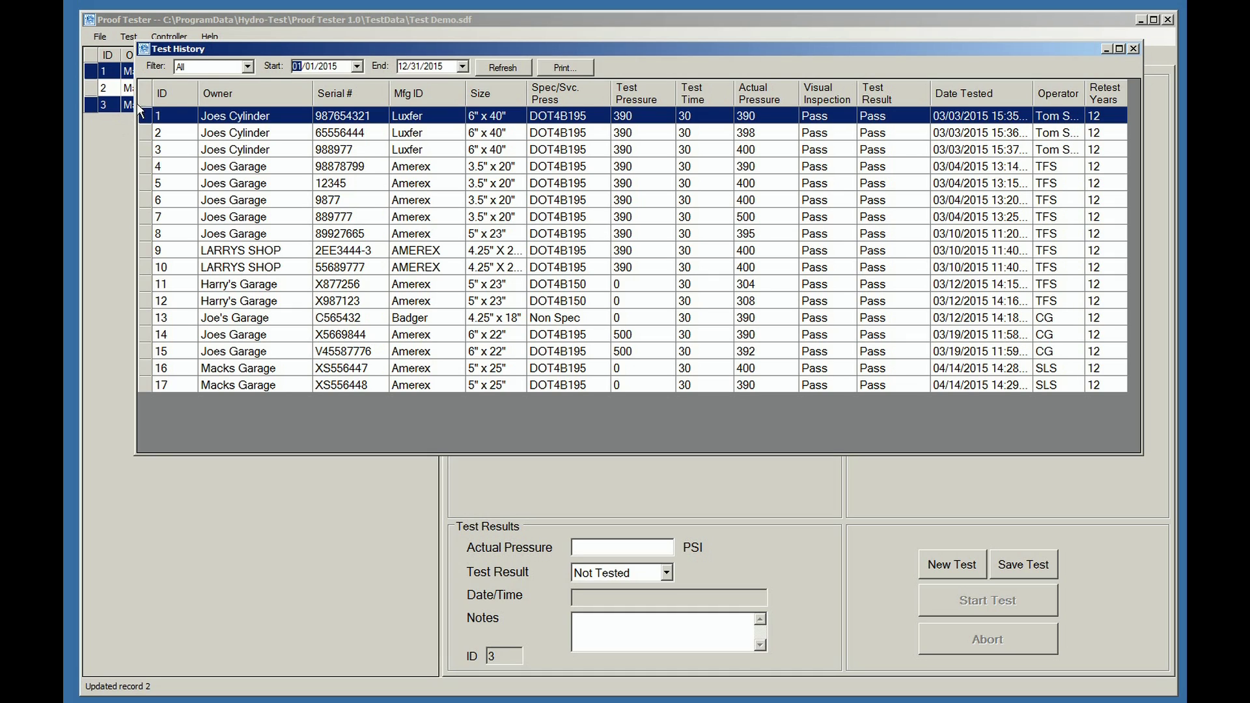
left_click(248, 68)
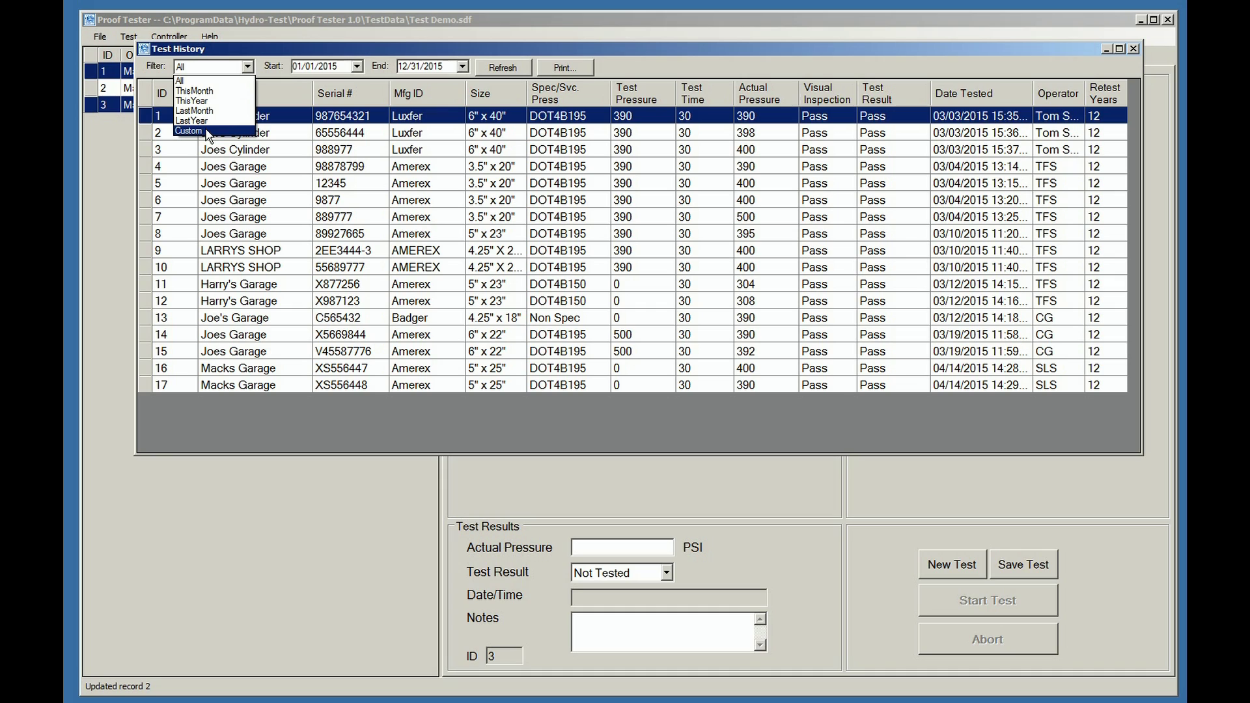
left_click(219, 70)
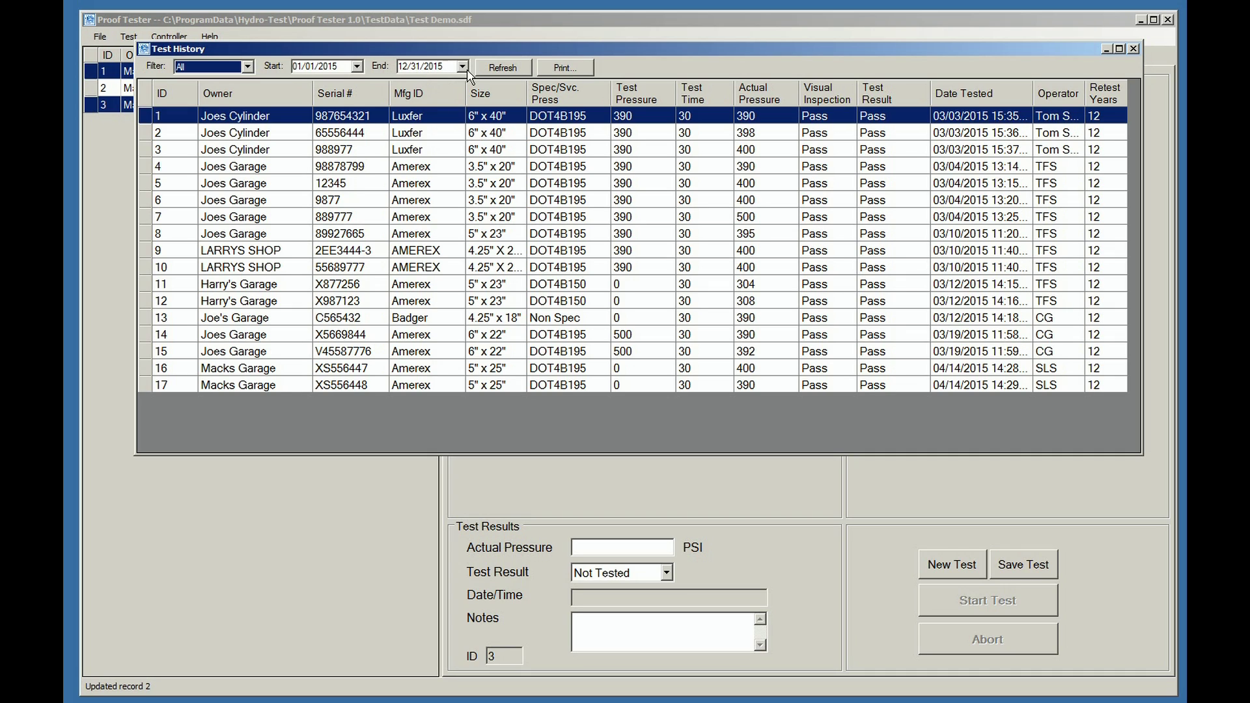
left_click(565, 69)
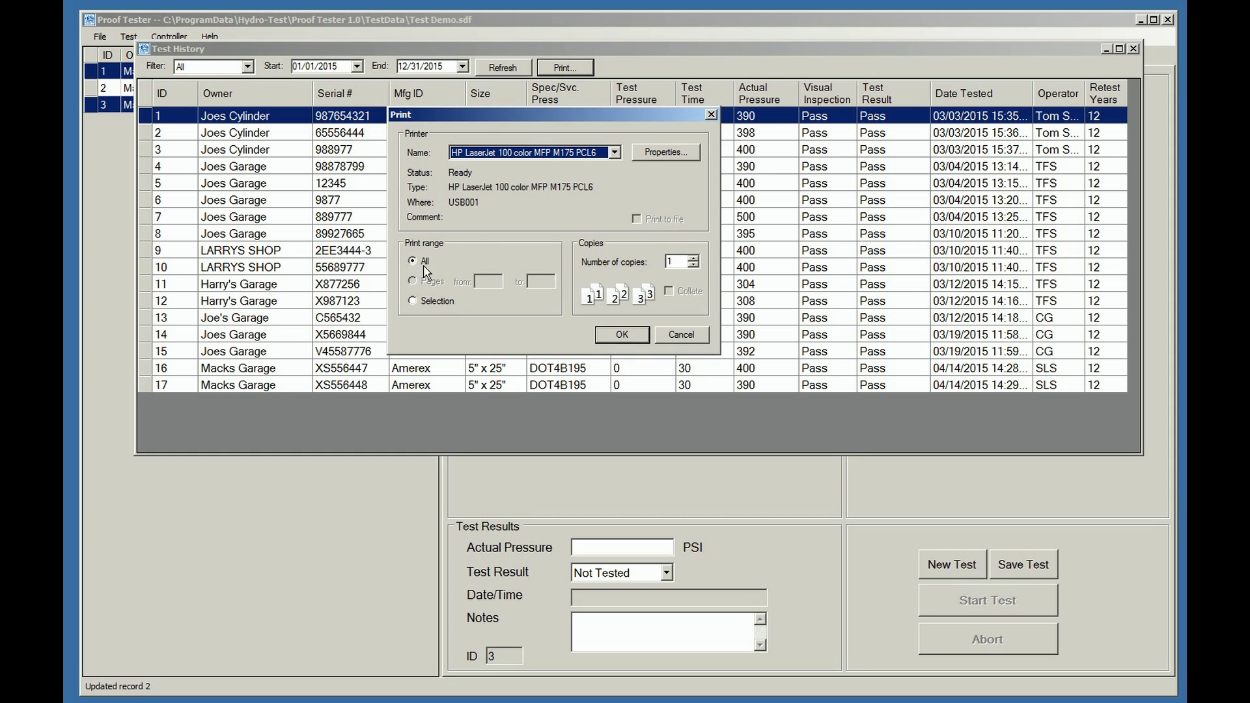
left_click(682, 336)
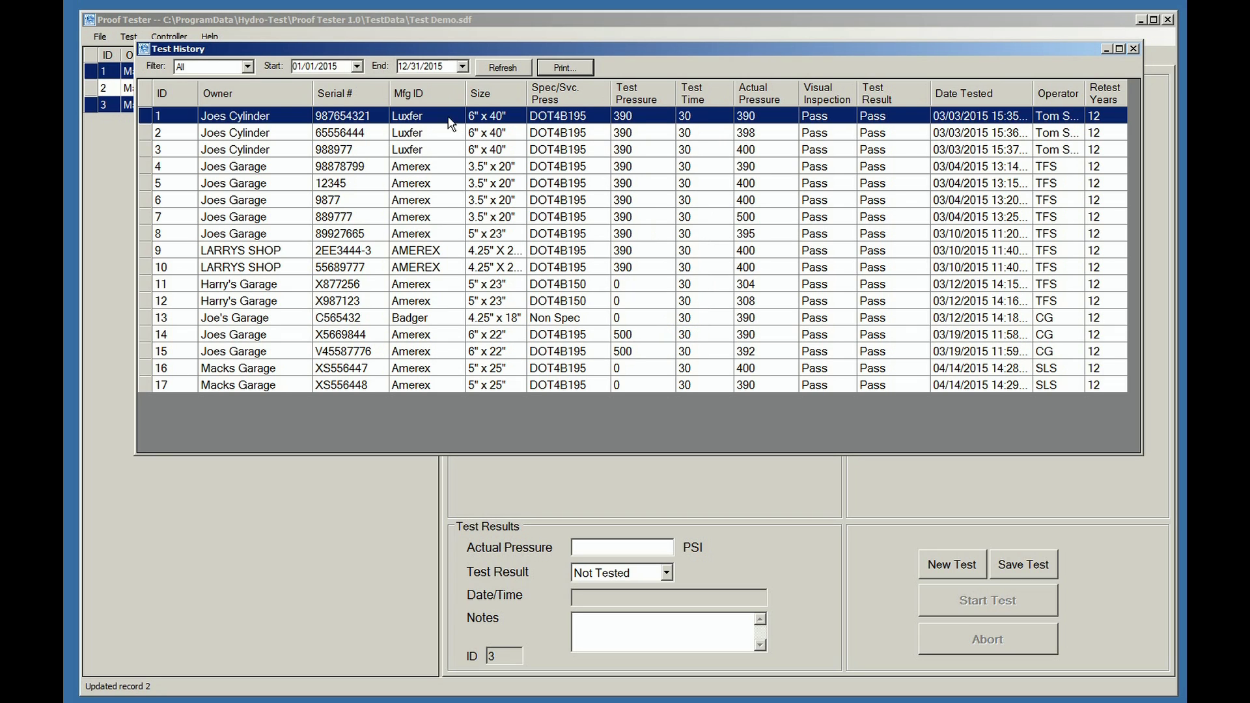
Sort the history by each column from Owner through Operator, ending with Retest Years.
left_click(219, 95)
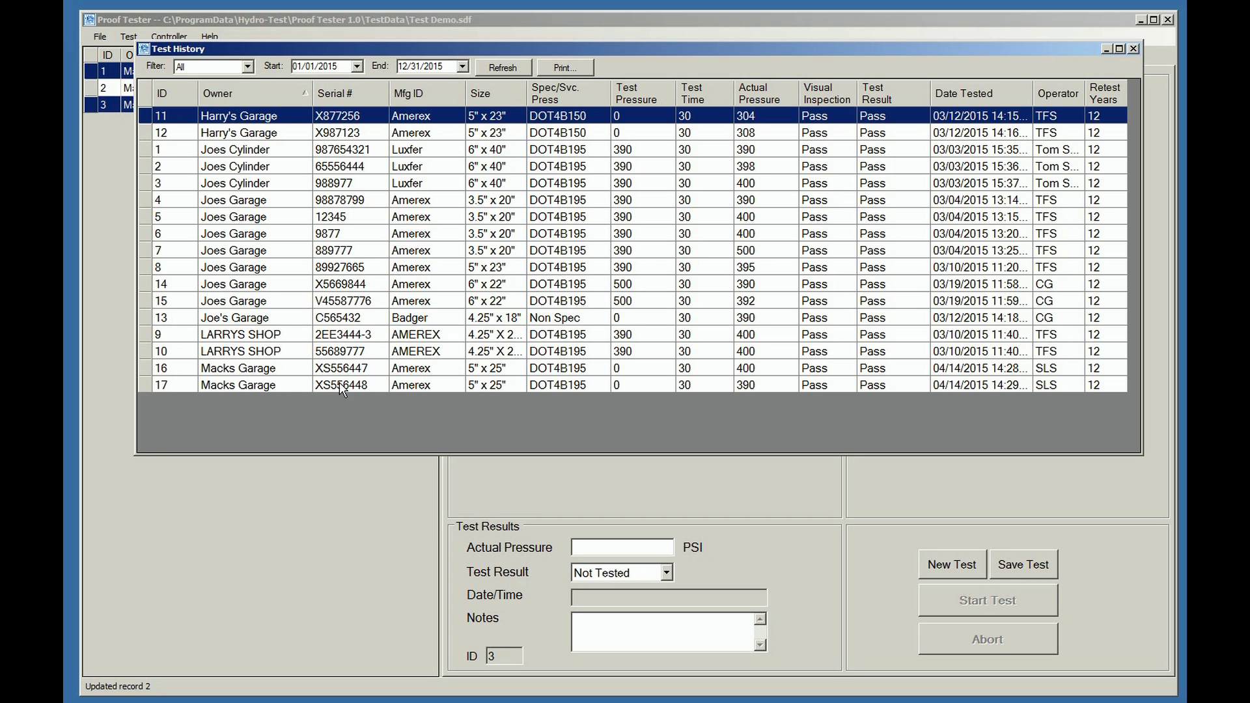
left_click(334, 95)
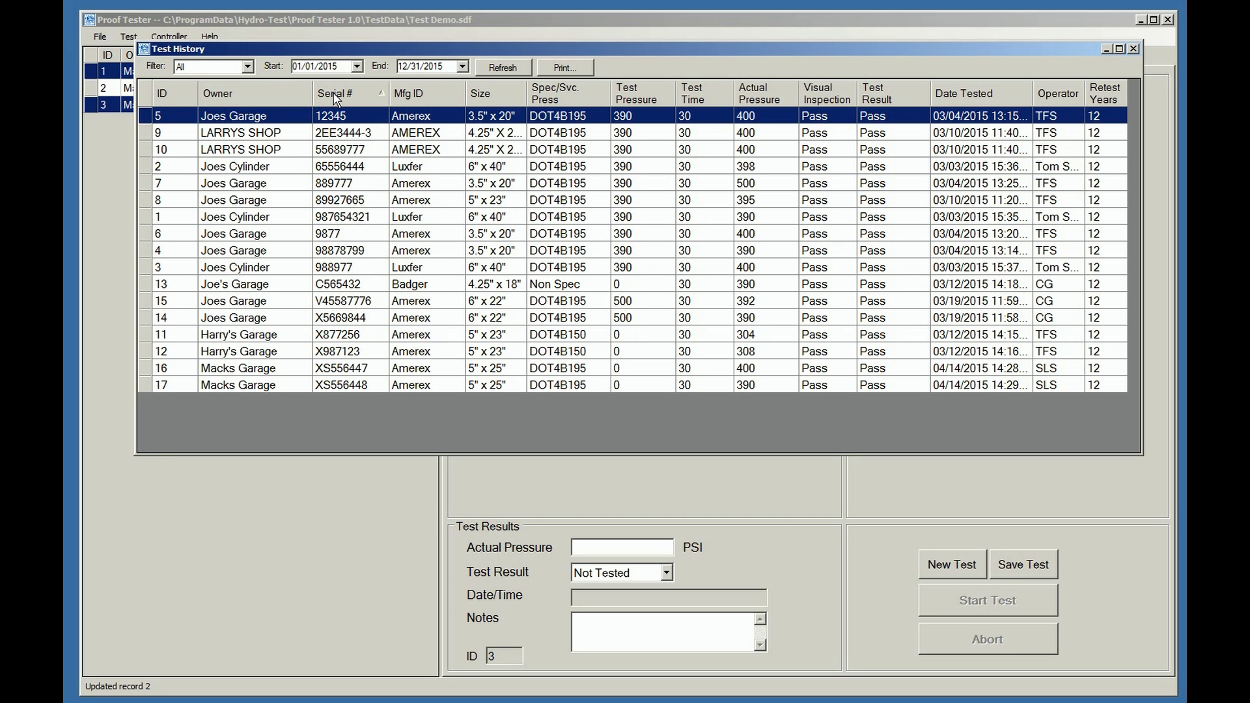
left_click(405, 95)
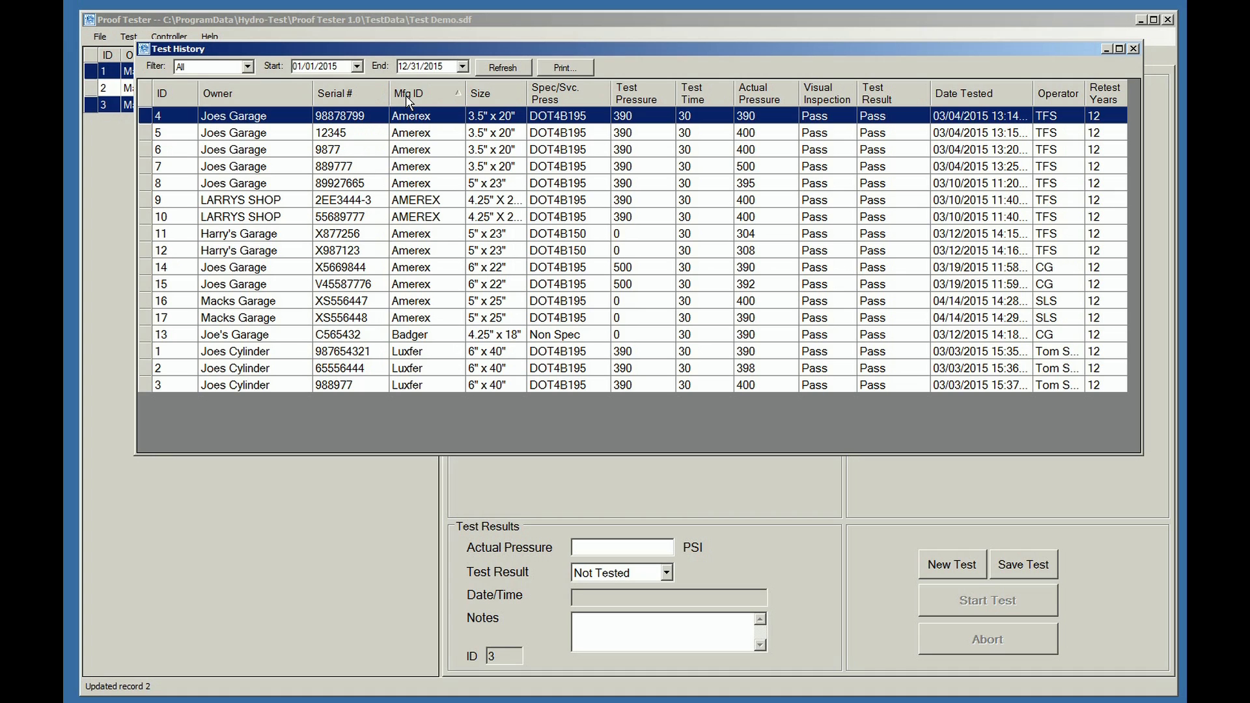
left_click(490, 95)
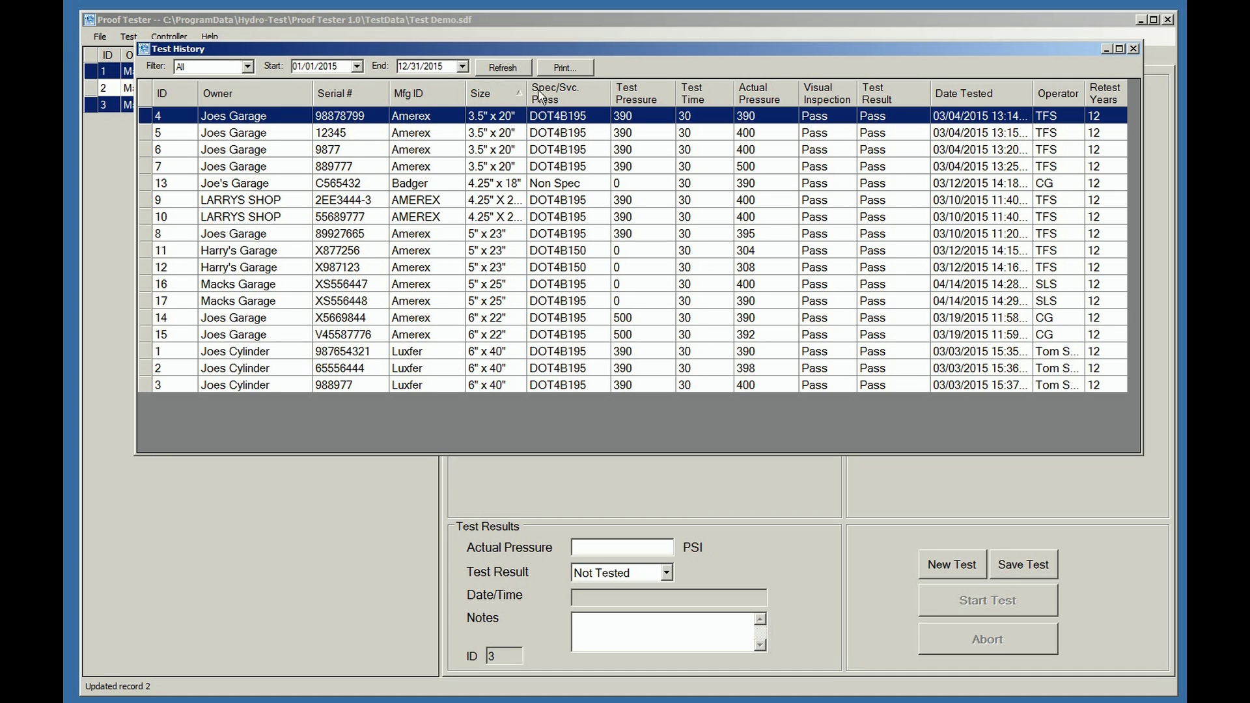
left_click(557, 95)
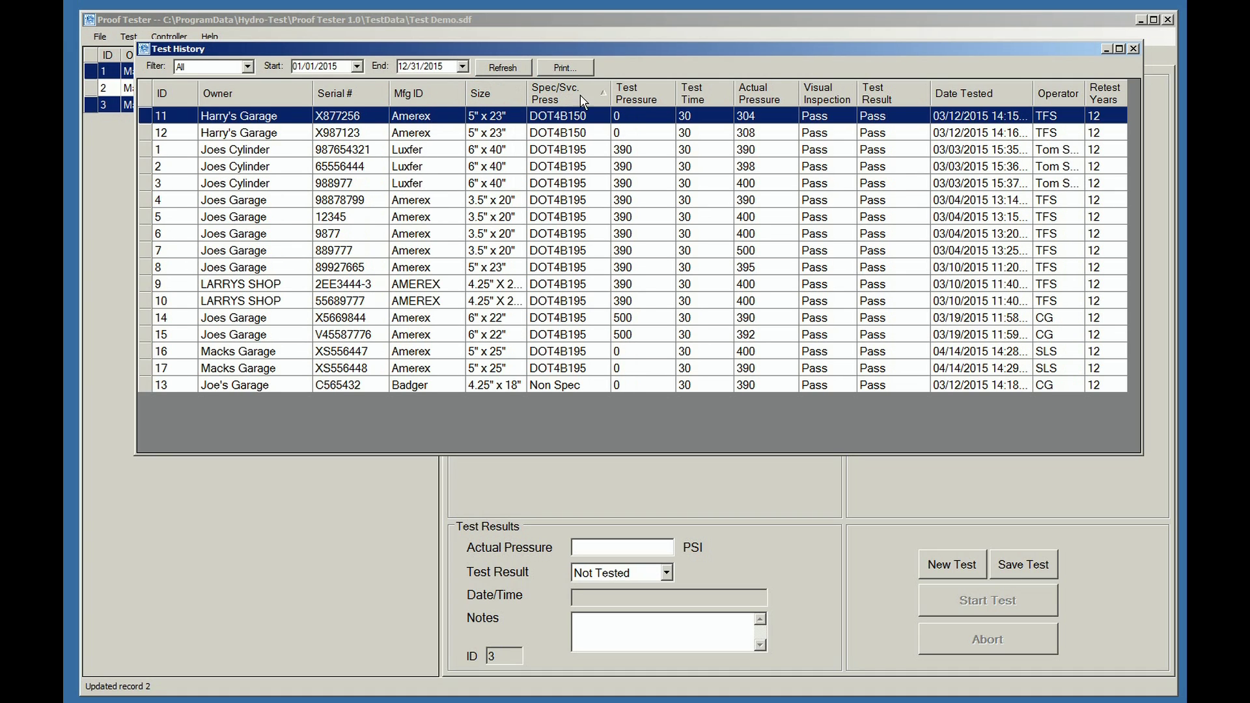
left_click(642, 98)
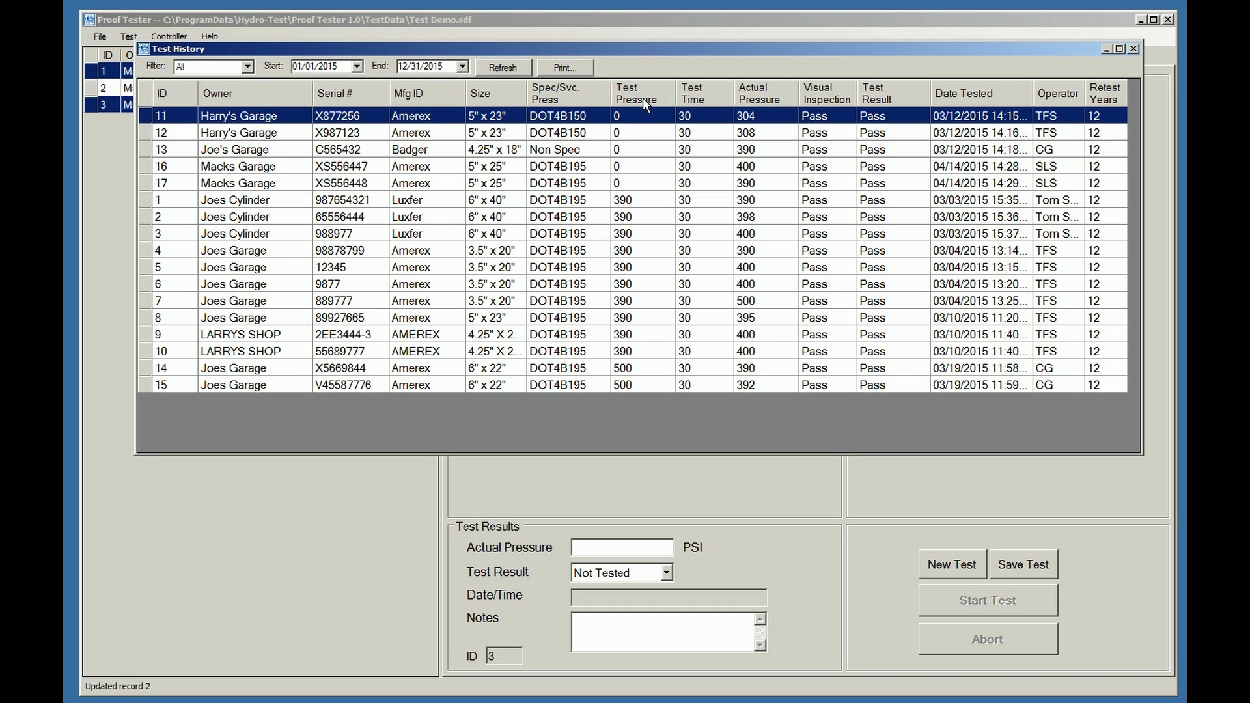
left_click(696, 96)
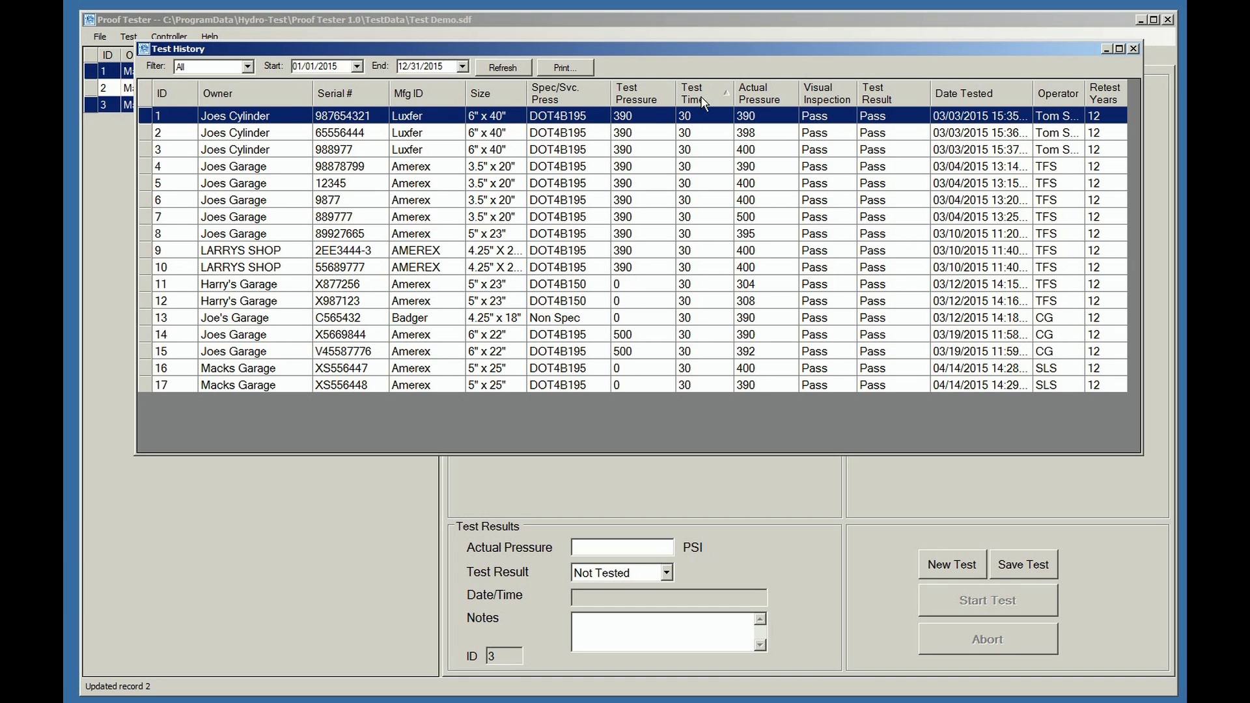
left_click(769, 102)
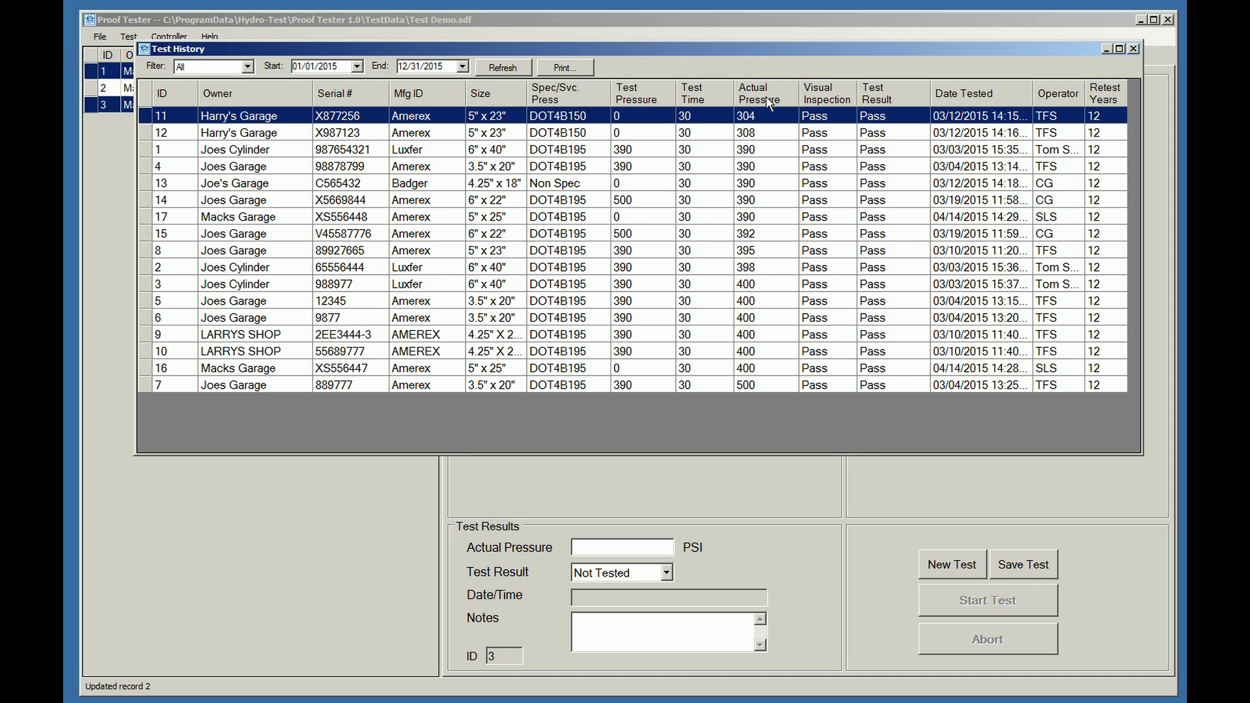
left_click(830, 101)
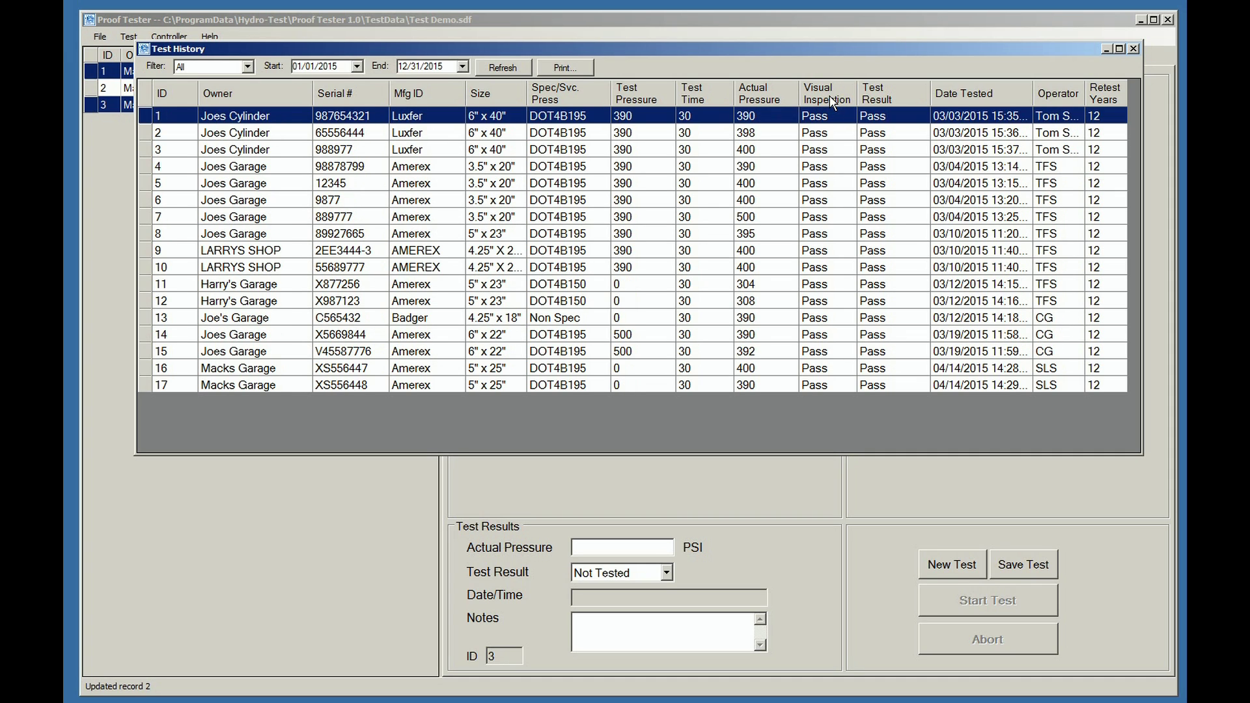
left_click(878, 101)
left_click(1059, 96)
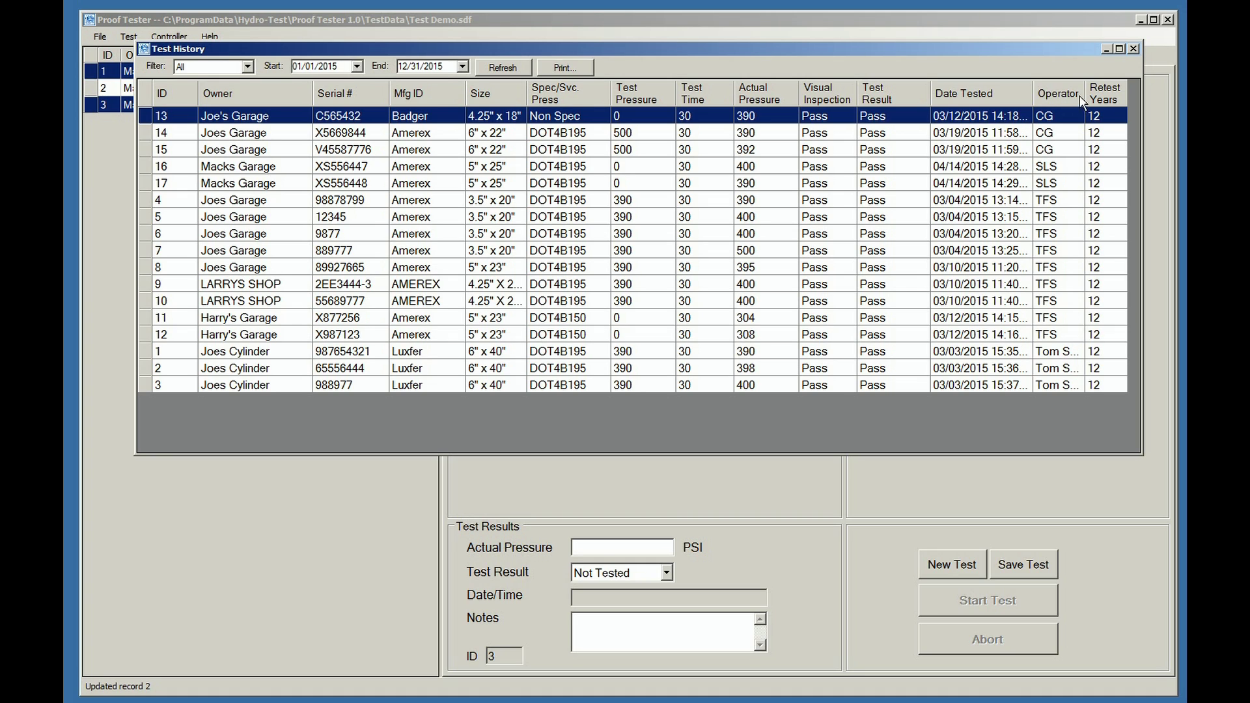
left_click(1107, 103)
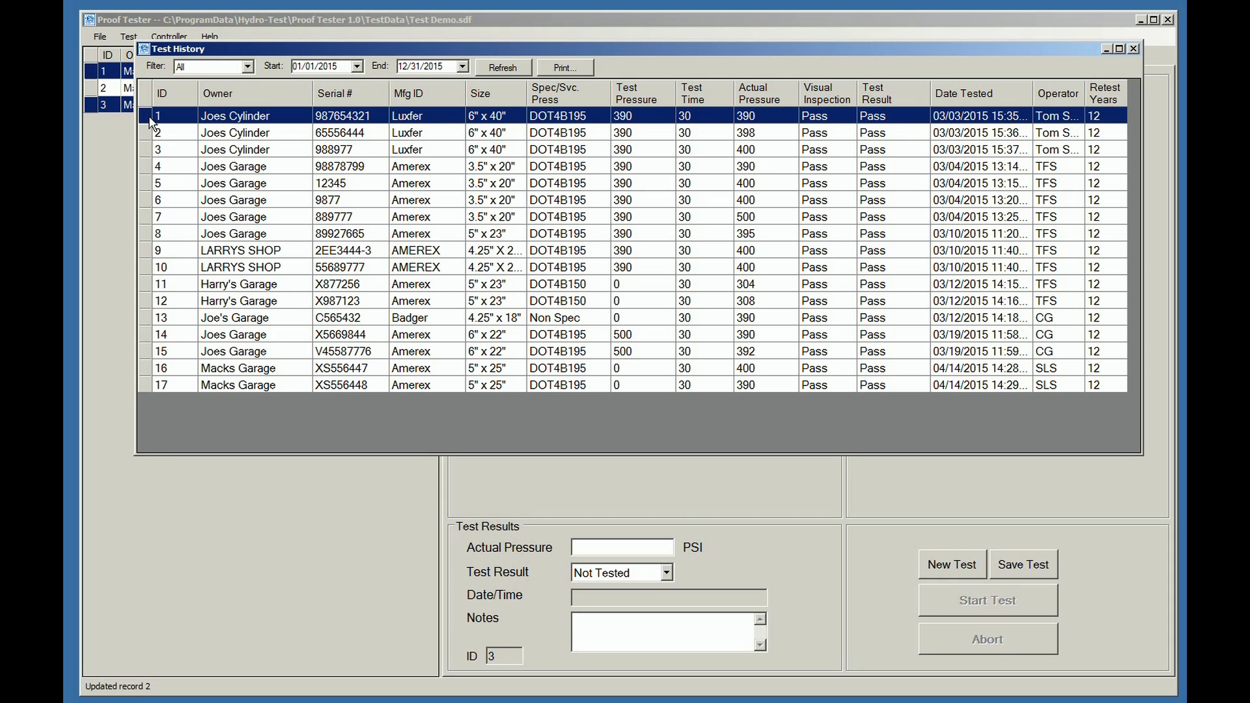
Select several history rows, then only record ID 9, and close the Test History window.
left_click_drag(194, 120, 325, 233)
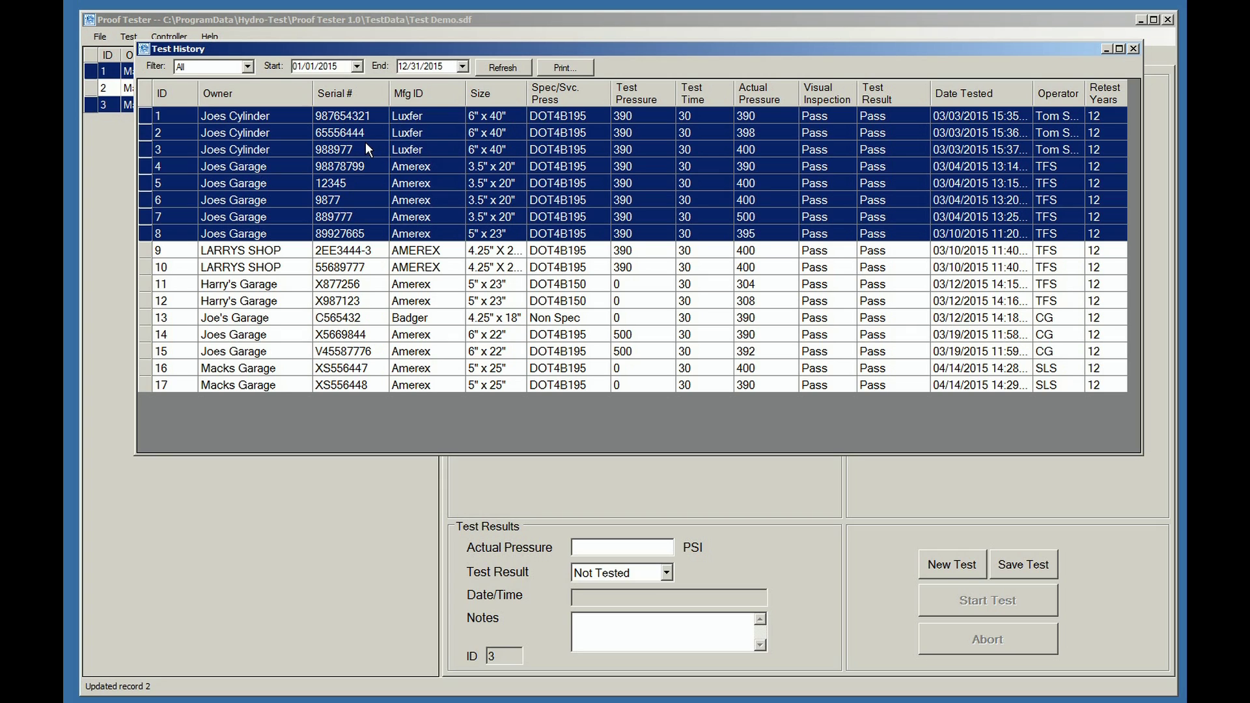
left_click(370, 252)
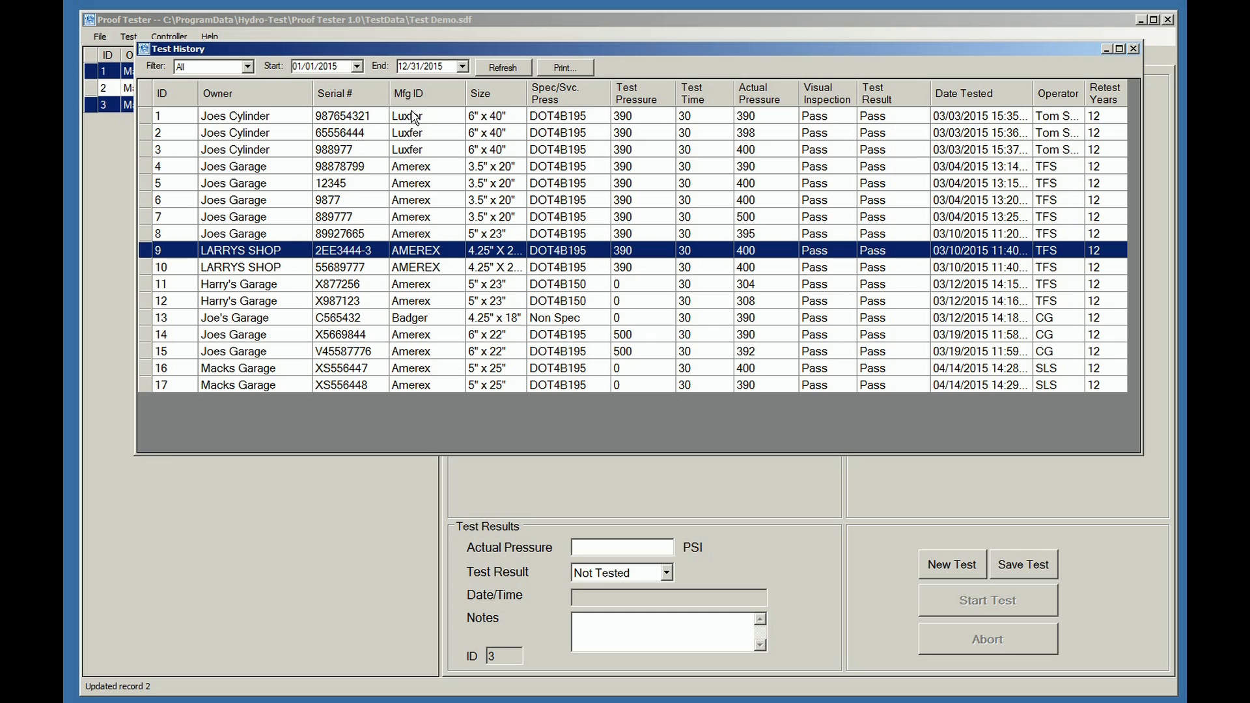
left_click(1134, 50)
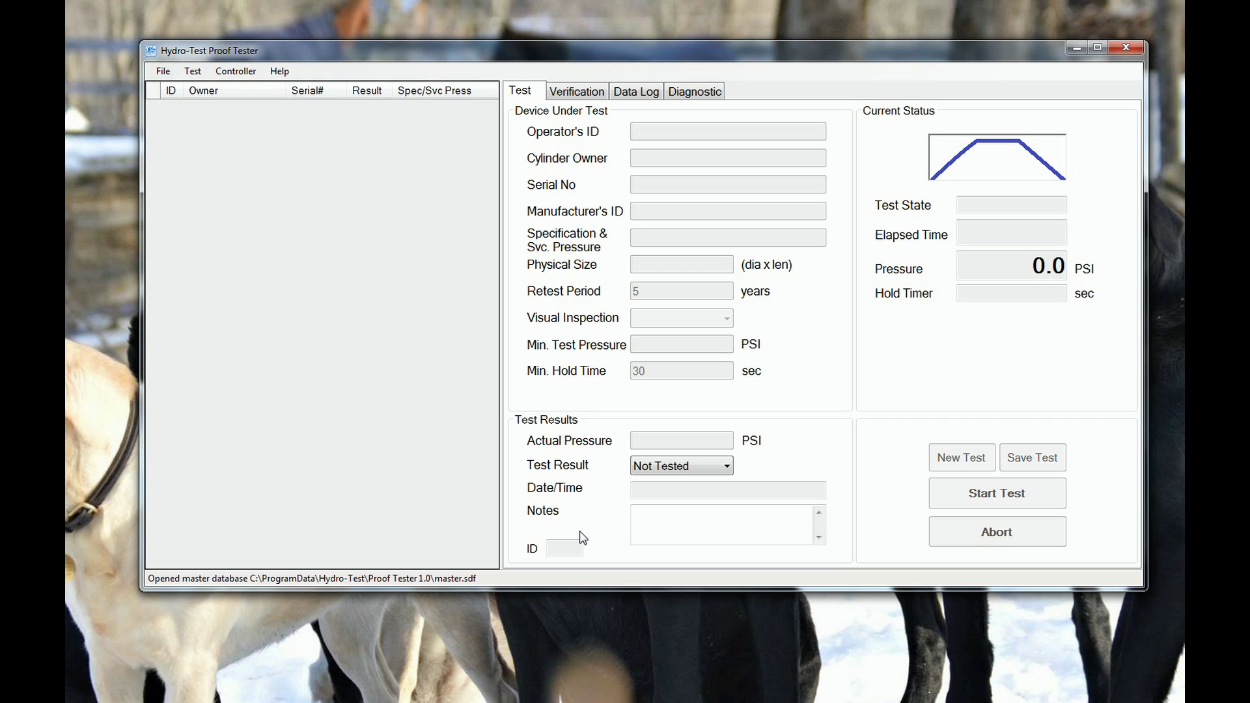
Choose File > Open Database and move the Open Test Database dialog toward the centre.
left_click(164, 73)
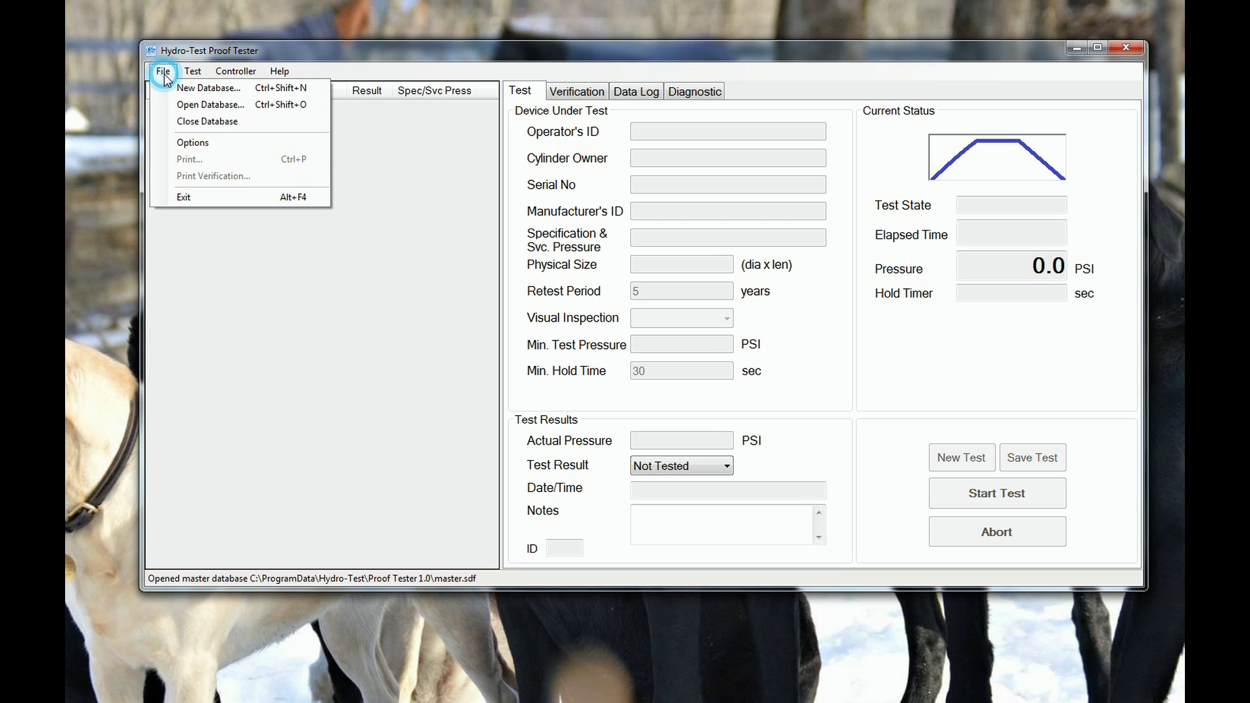
left_click(181, 104)
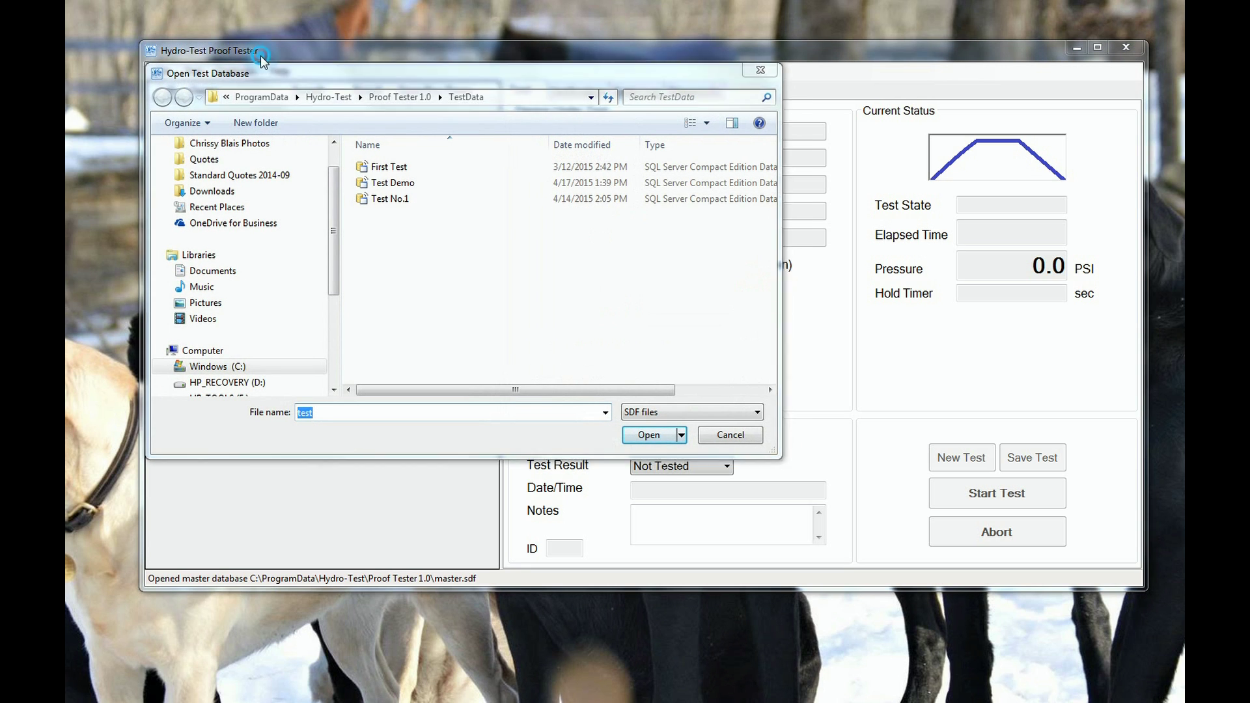
left_click_drag(314, 77, 518, 149)
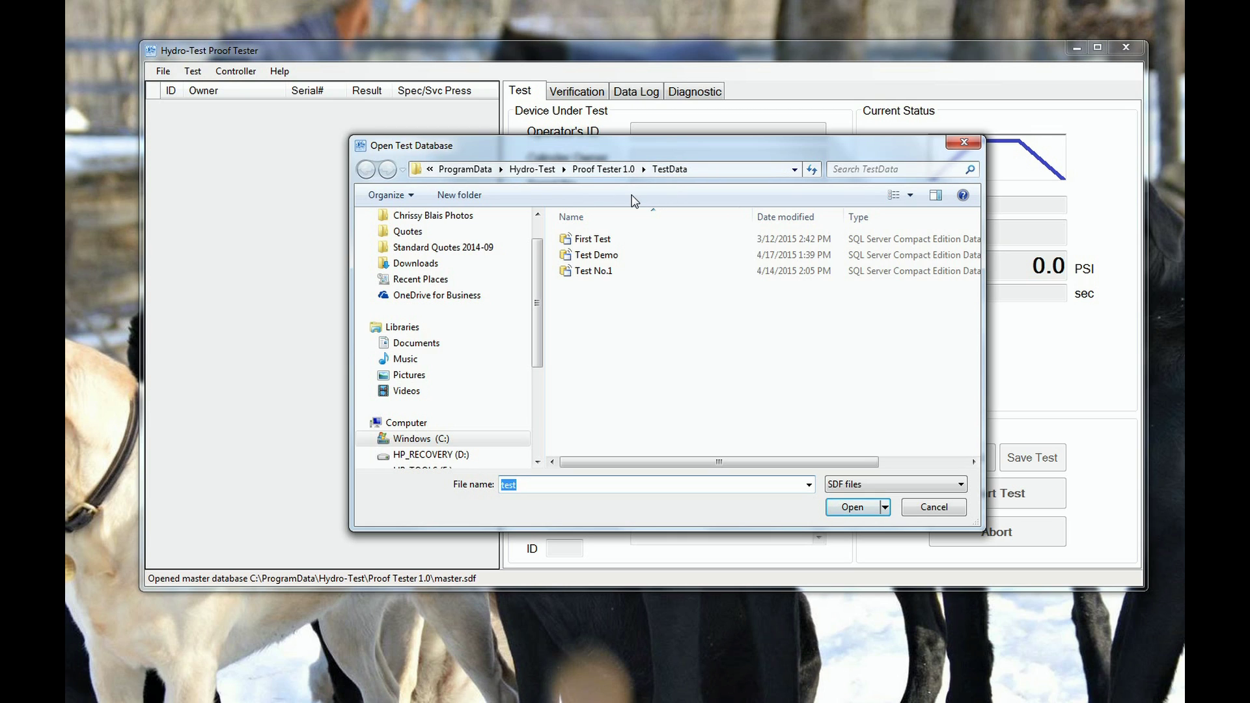
left_click(429, 170)
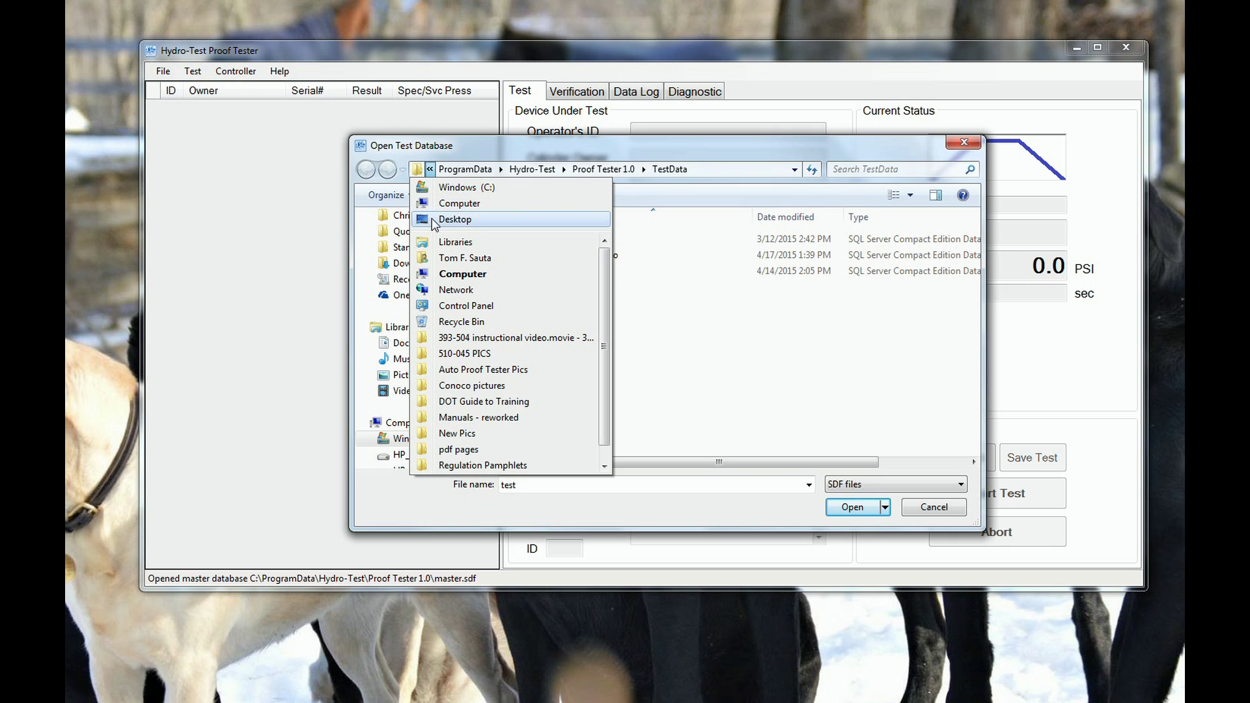
left_click(444, 188)
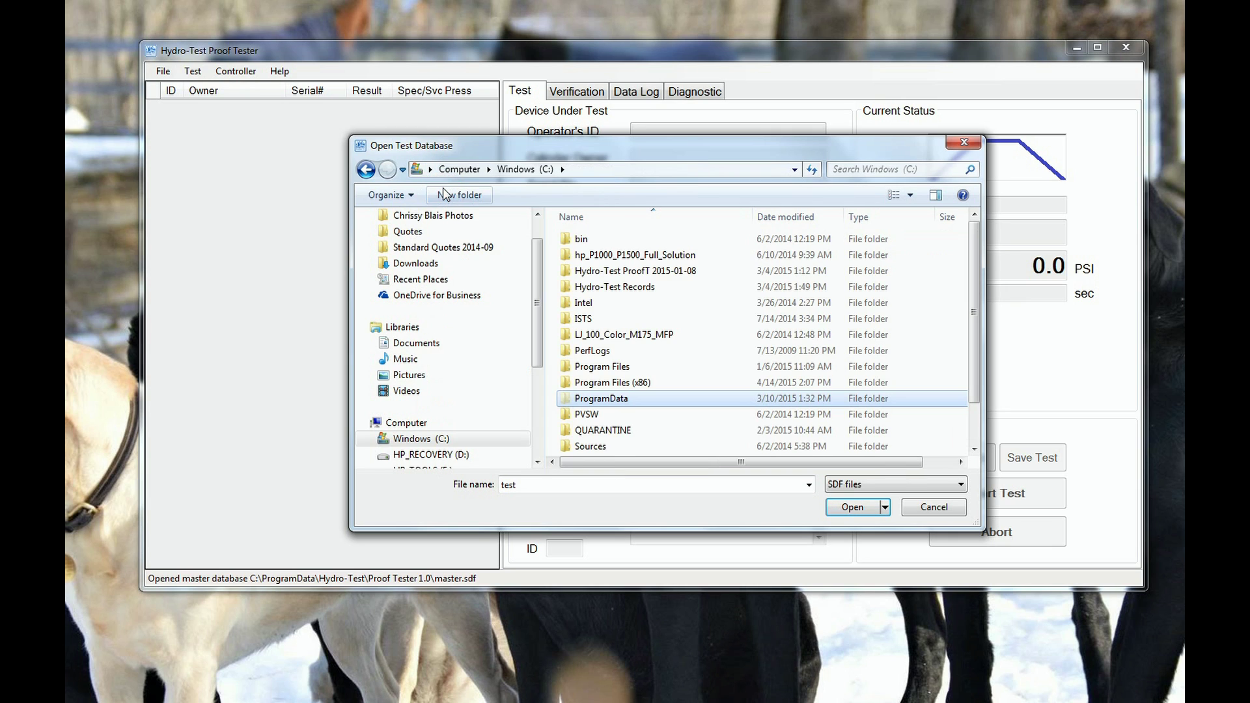
double_click(615, 401)
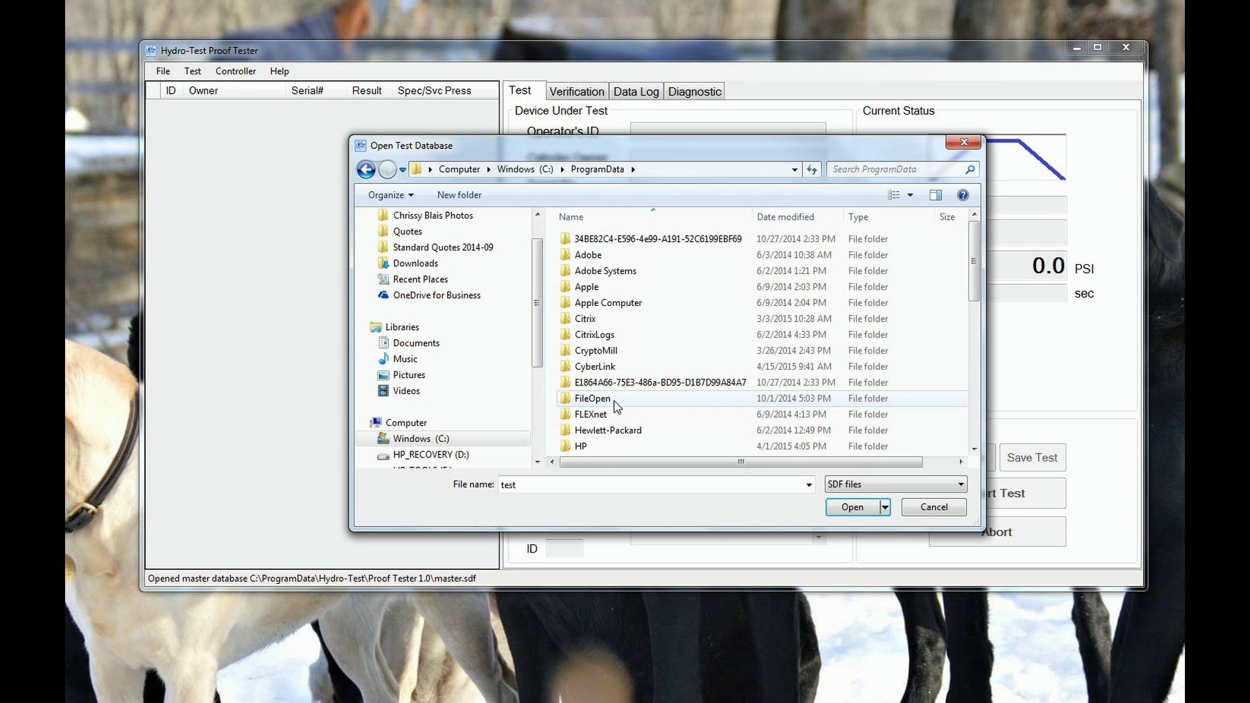
scroll(624, 404, "down", 1)
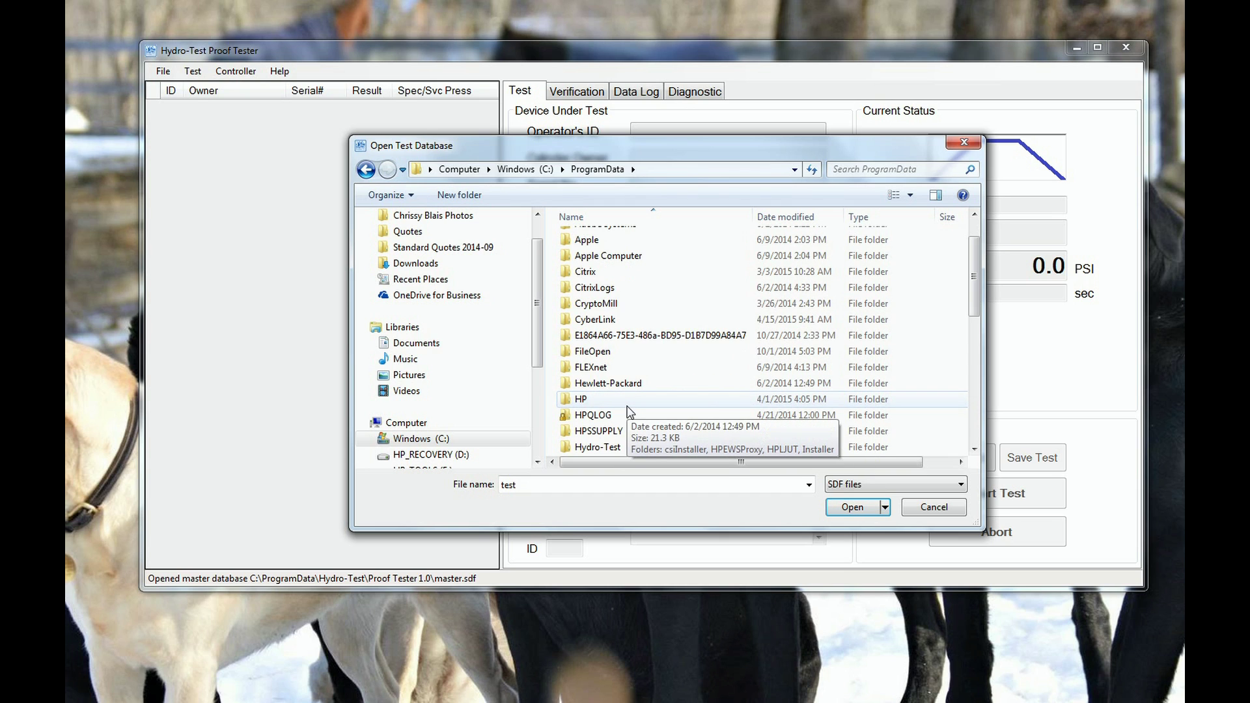
scroll(628, 411, "down", 1)
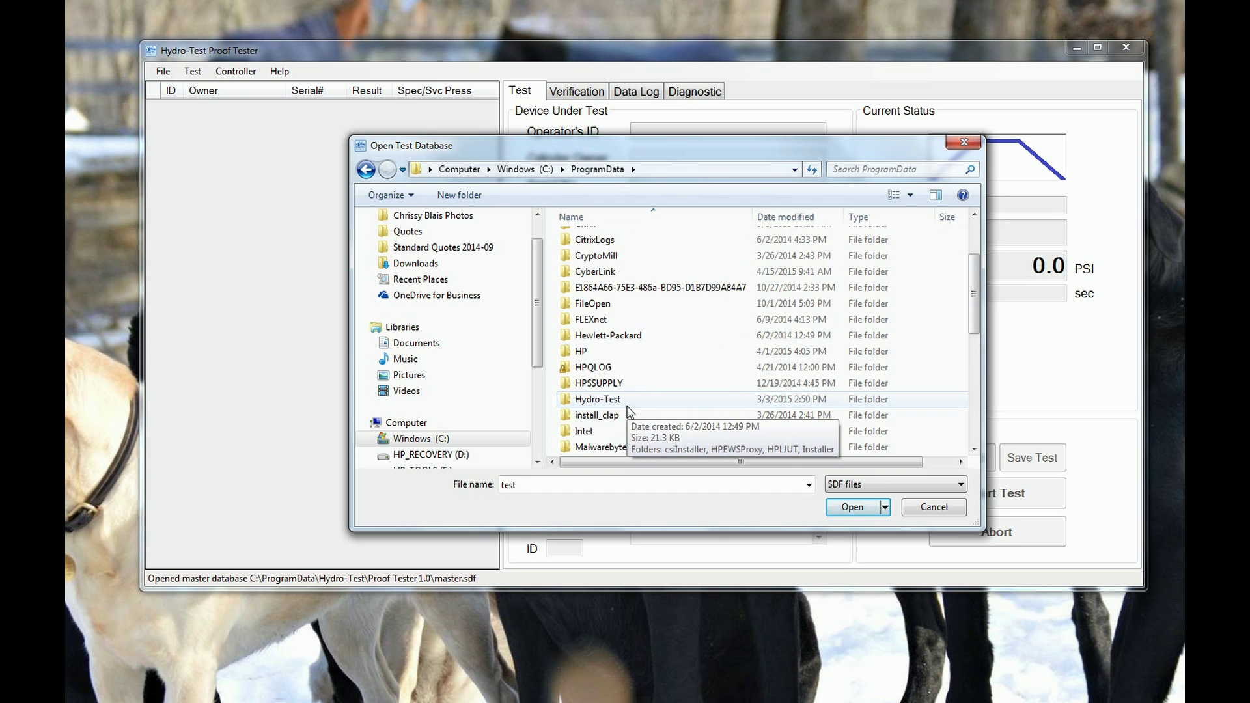
left_click(596, 399)
double_click(597, 399)
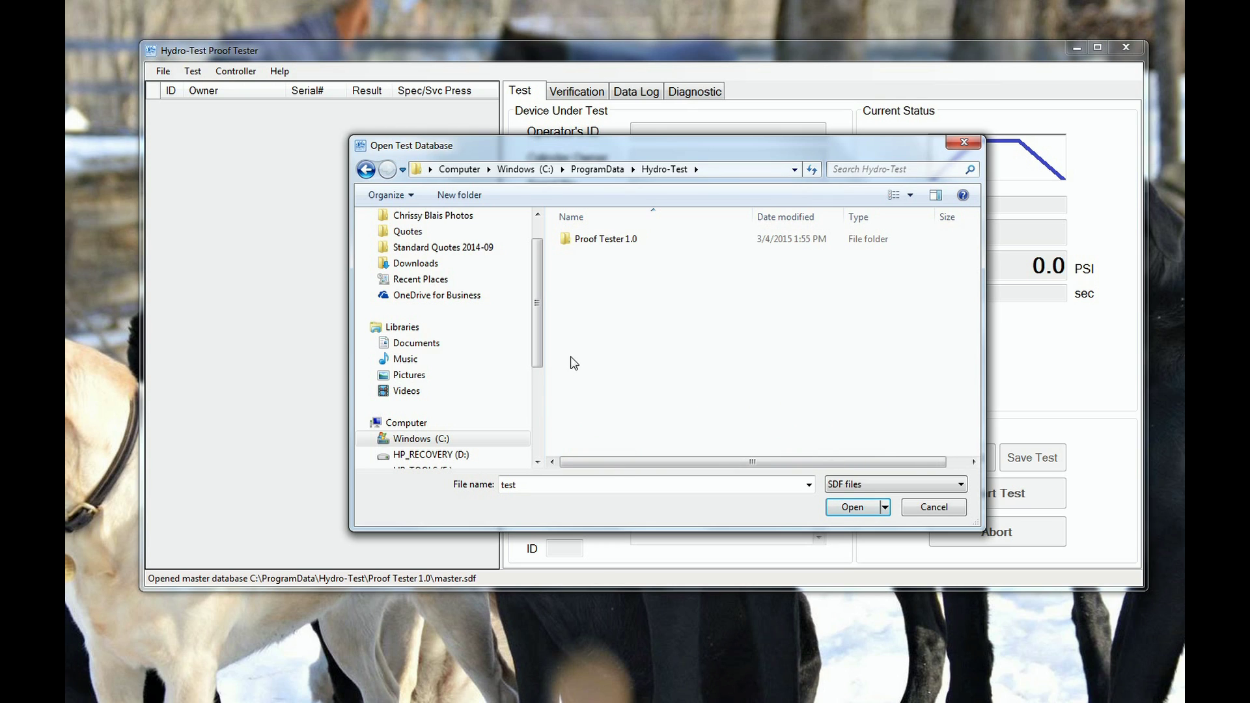
double_click(565, 245)
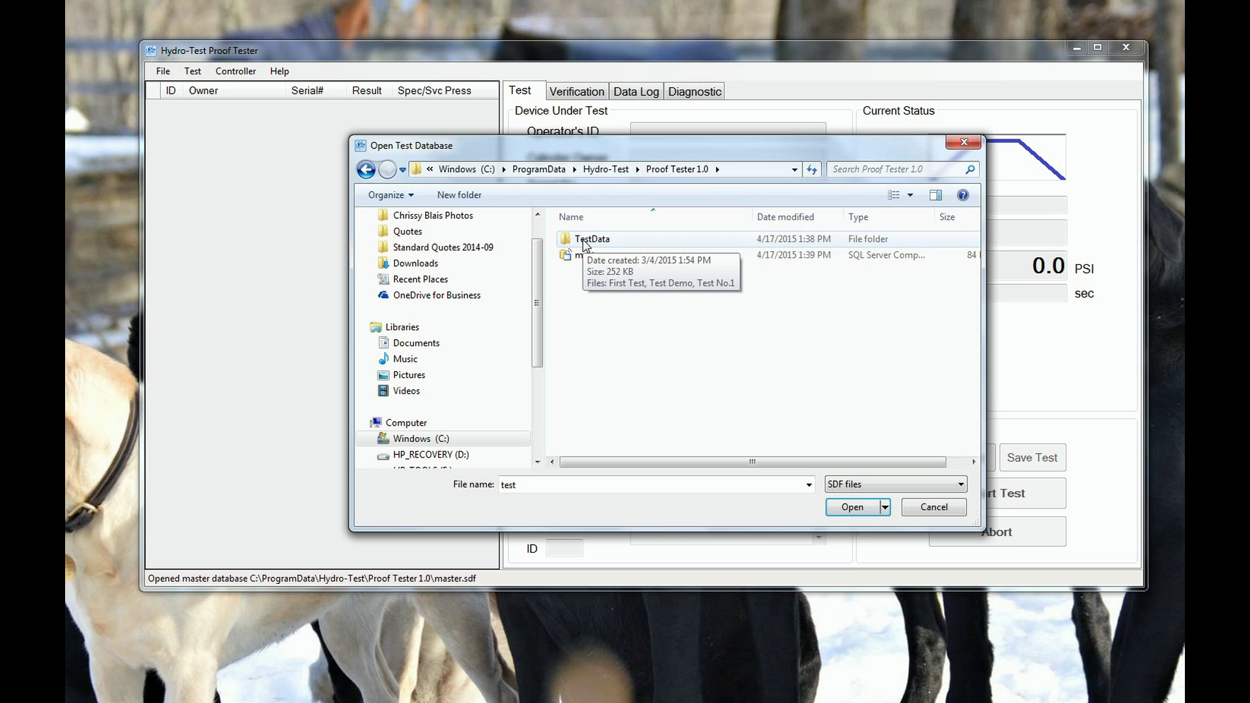
double_click(584, 241)
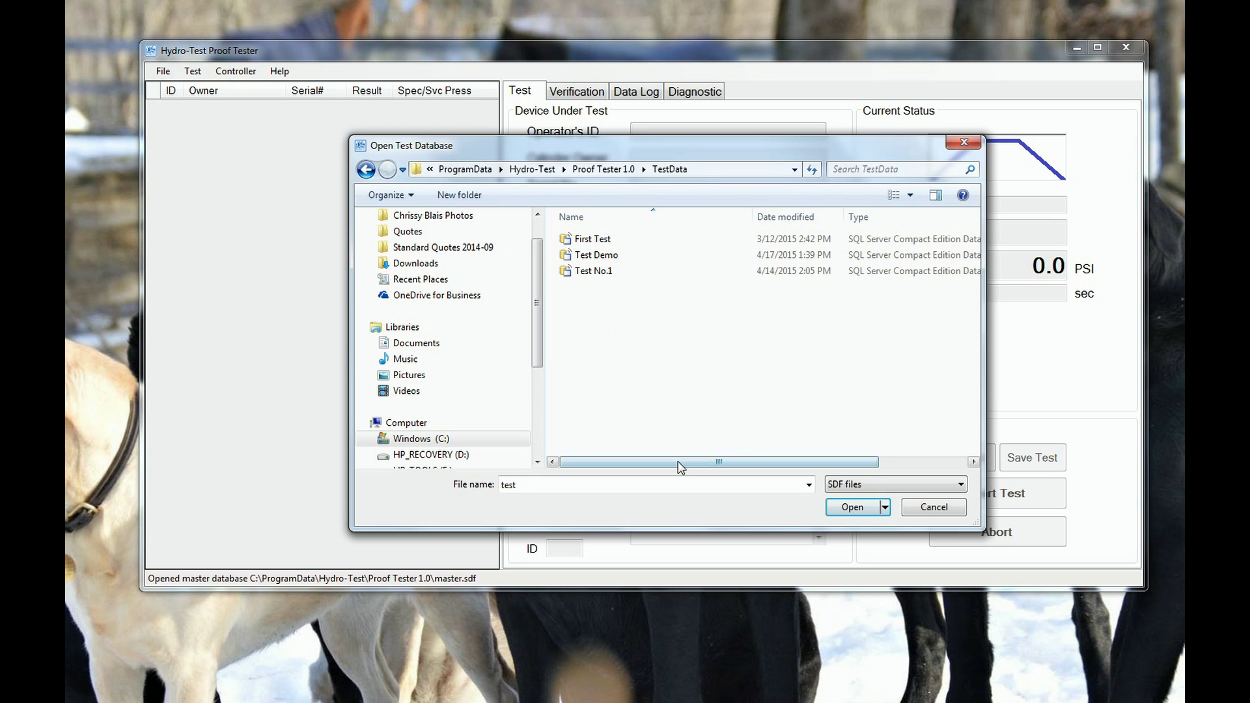
left_click_drag(679, 462, 759, 463)
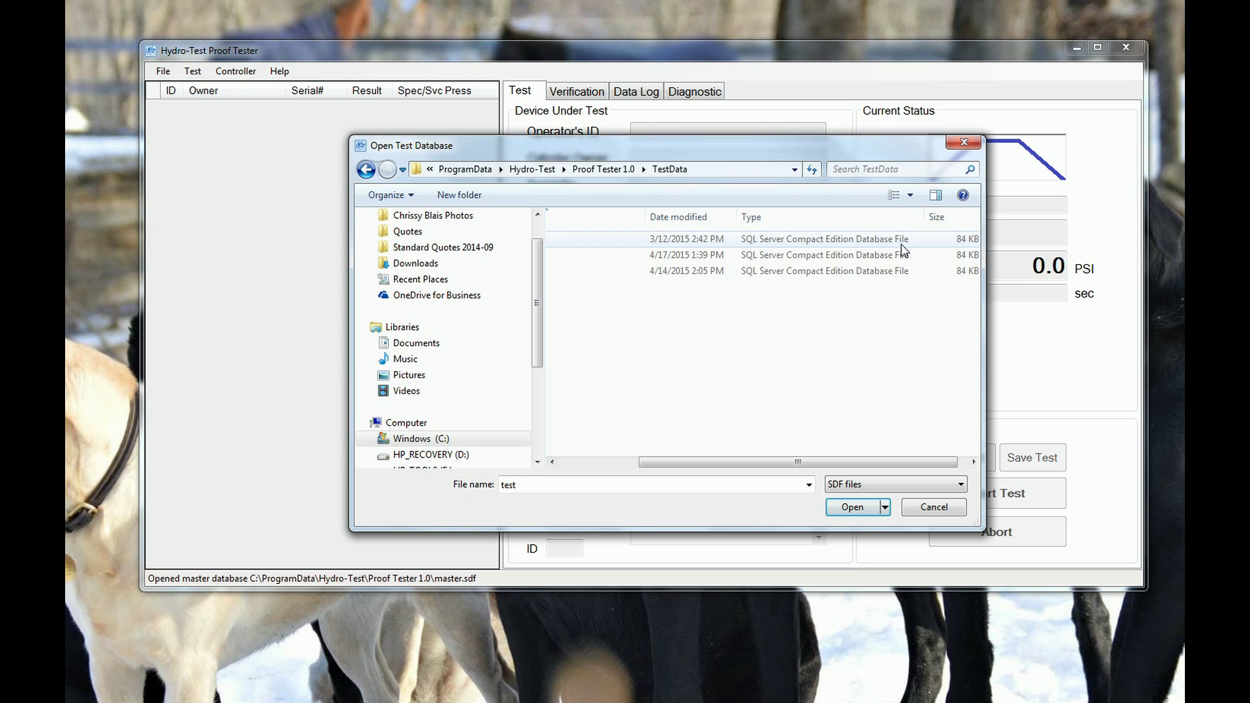
left_click_drag(822, 461, 724, 466)
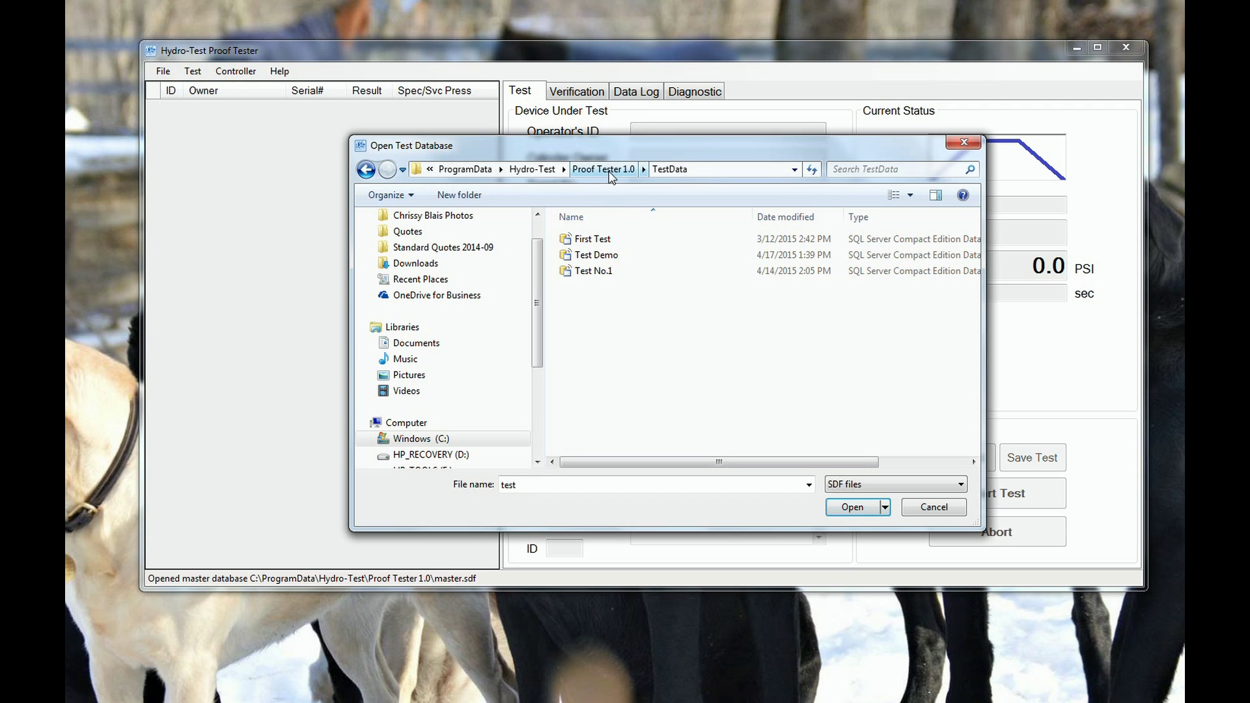
Go back to the Proof Tester 1.0 folder and copy the TestData folder.
left_click(603, 169)
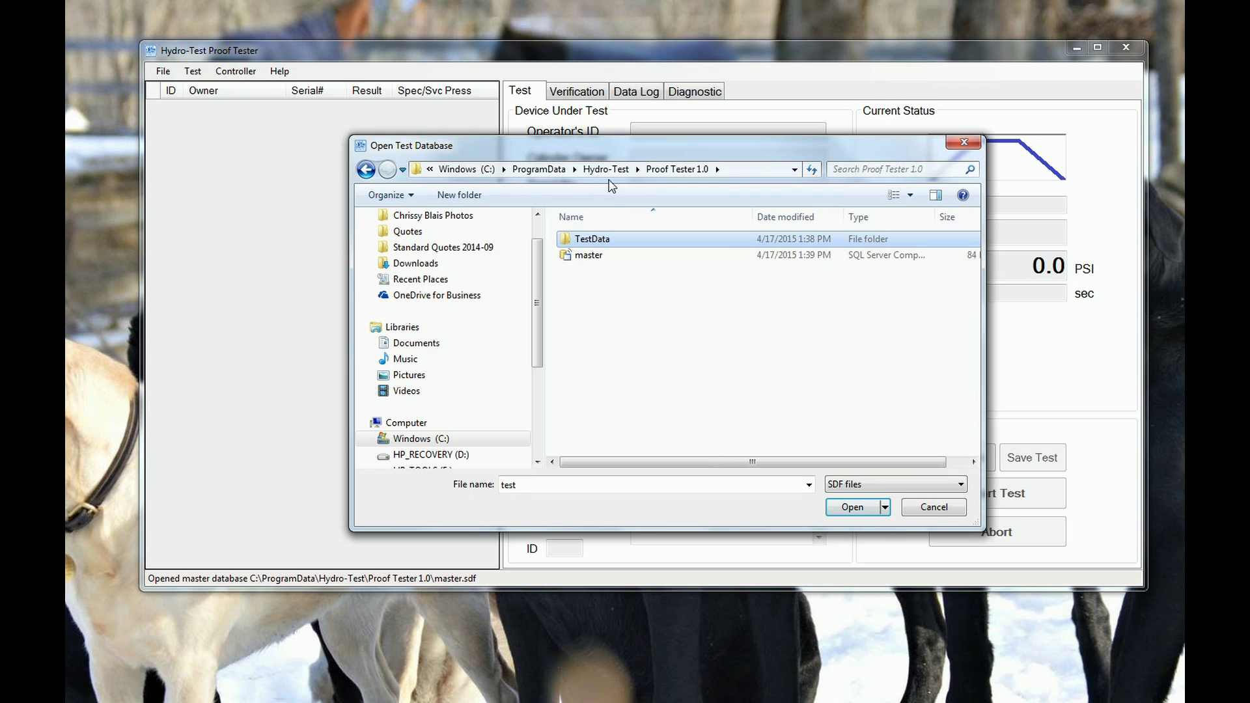
mouse_move(590, 242)
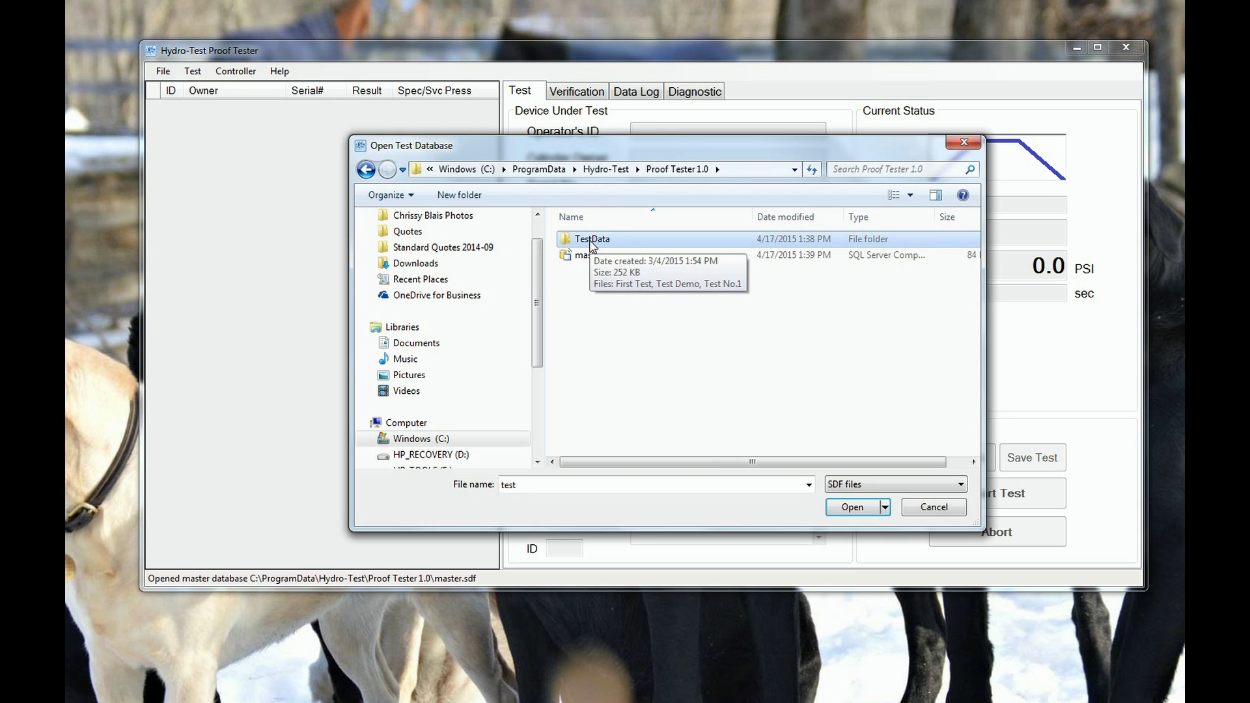
right_click(591, 241)
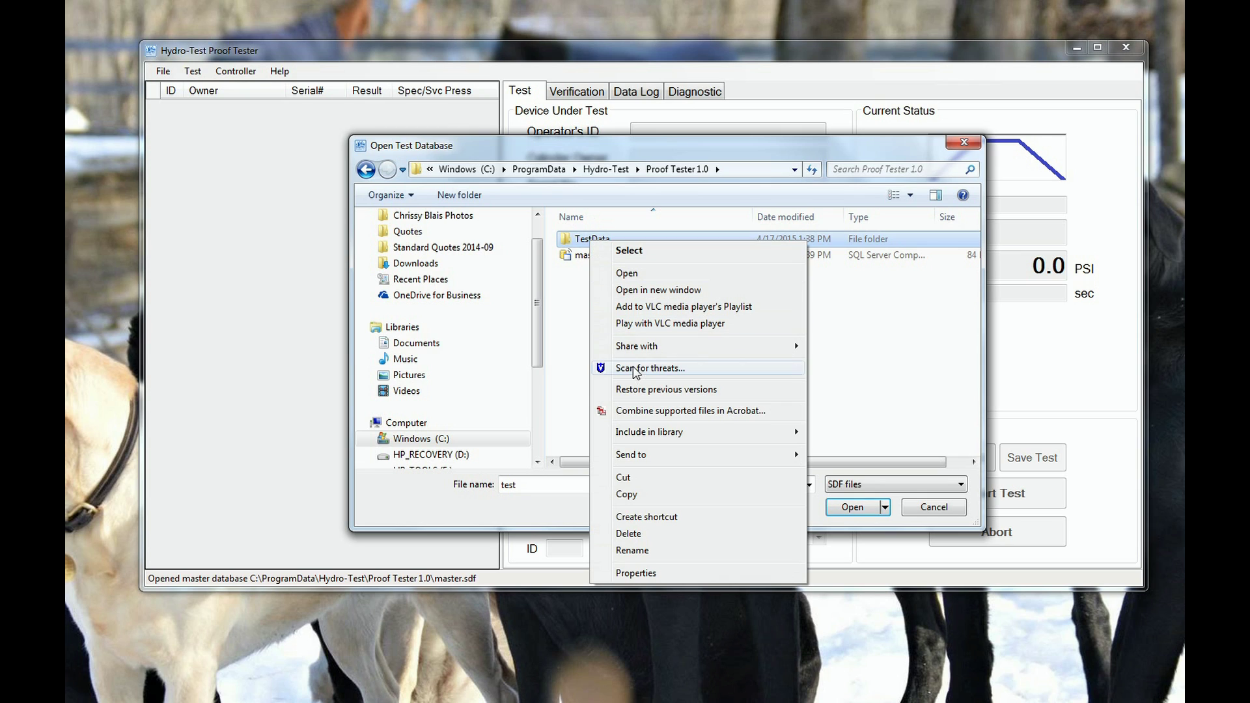
left_click(631, 496)
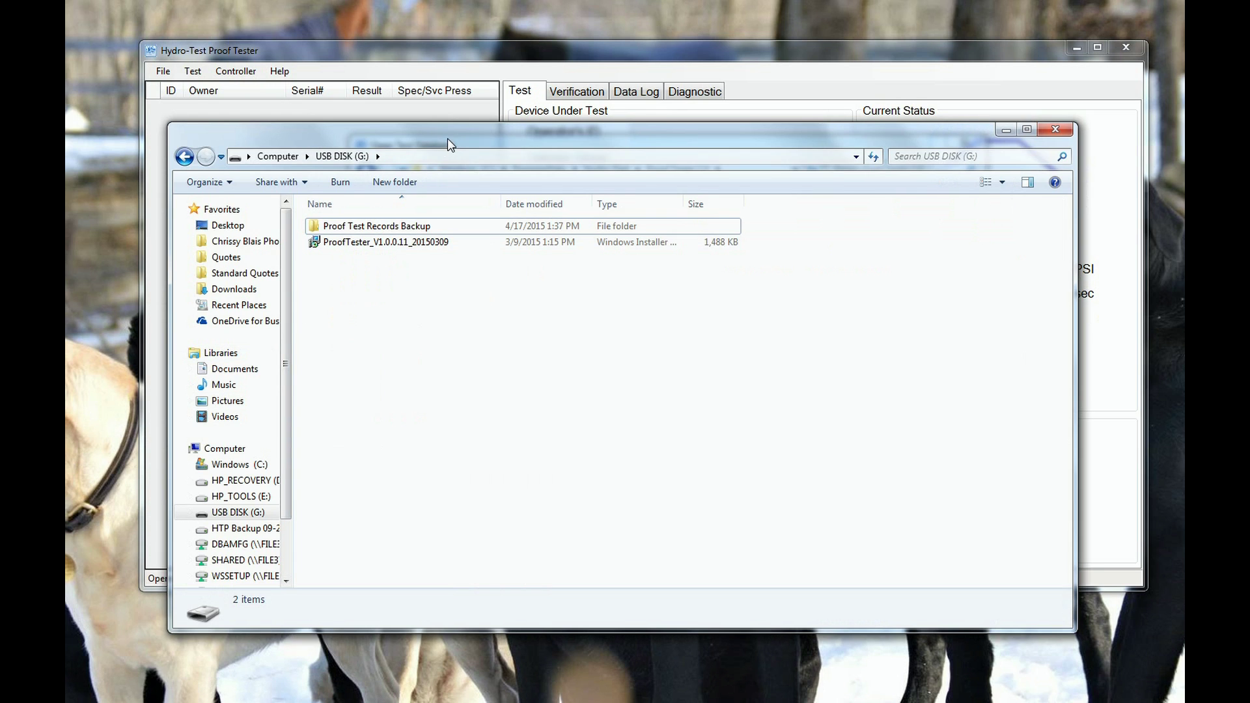
Open the Proof Test Records Backup folder on USB DISK (G:).
left_click_drag(447, 138, 512, 126)
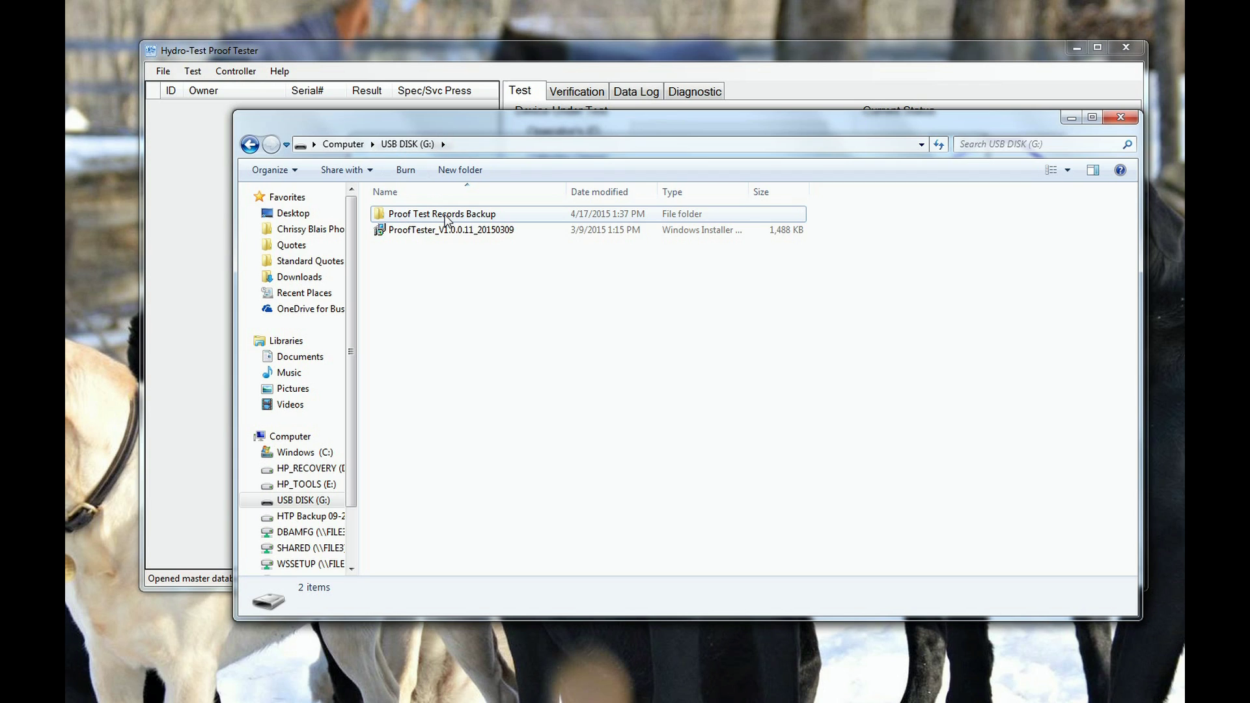
mouse_move(446, 220)
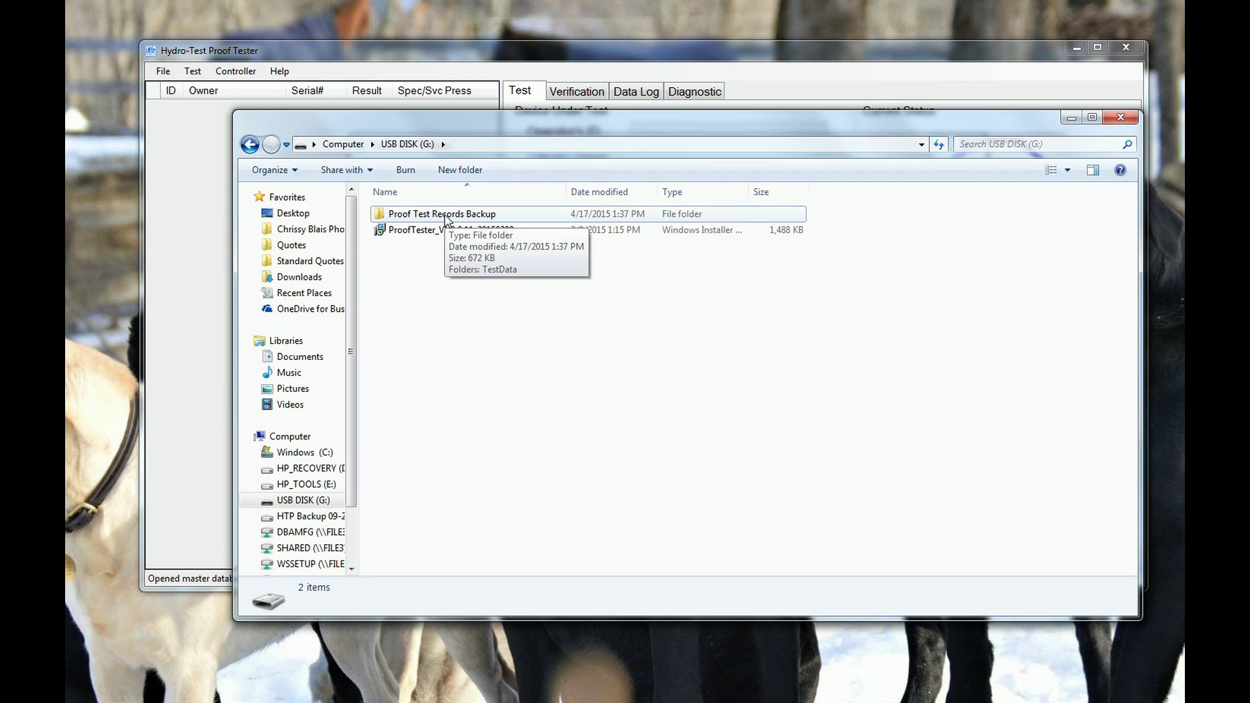
double_click(446, 220)
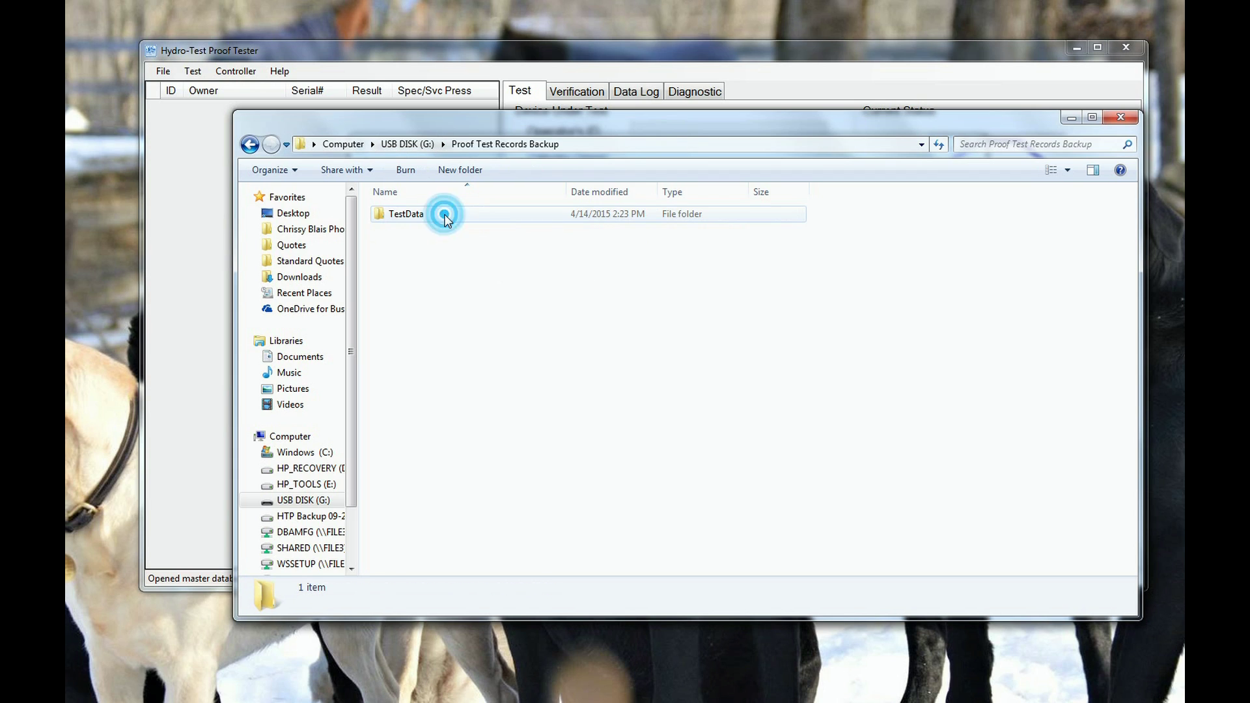
Paste TestData there, merging folders and replacing existing files for all conflicts.
right_click(467, 258)
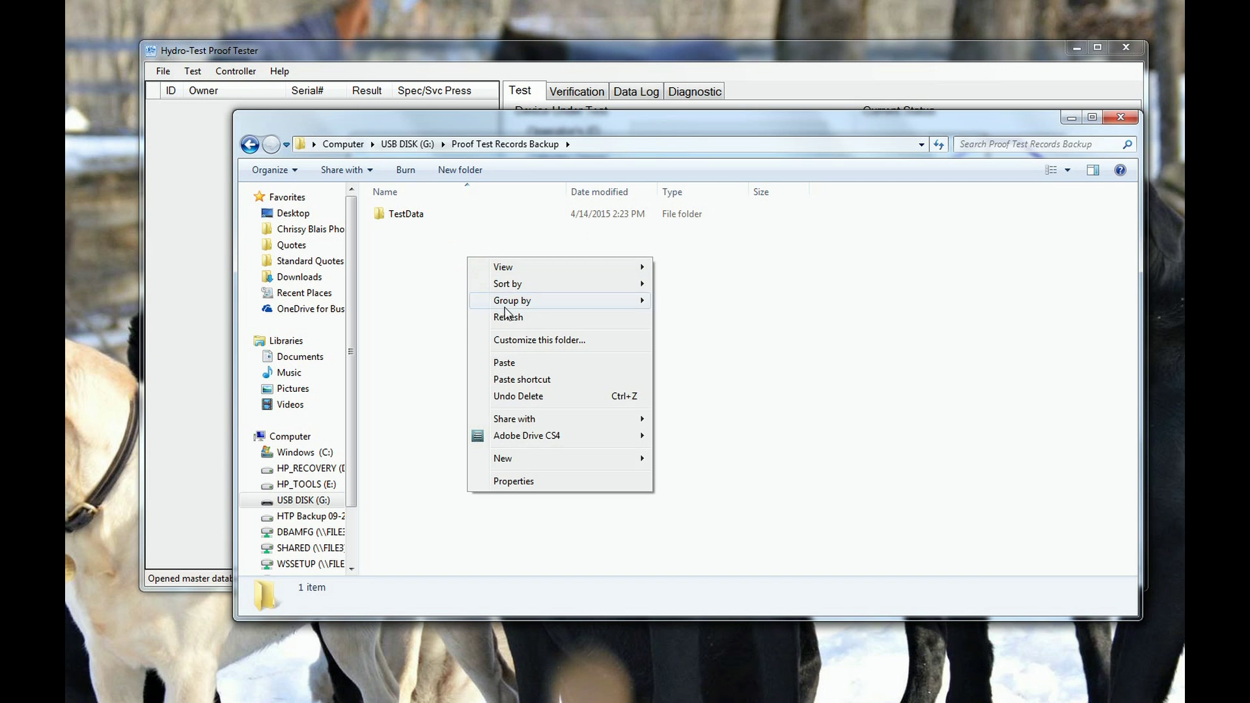
left_click(519, 364)
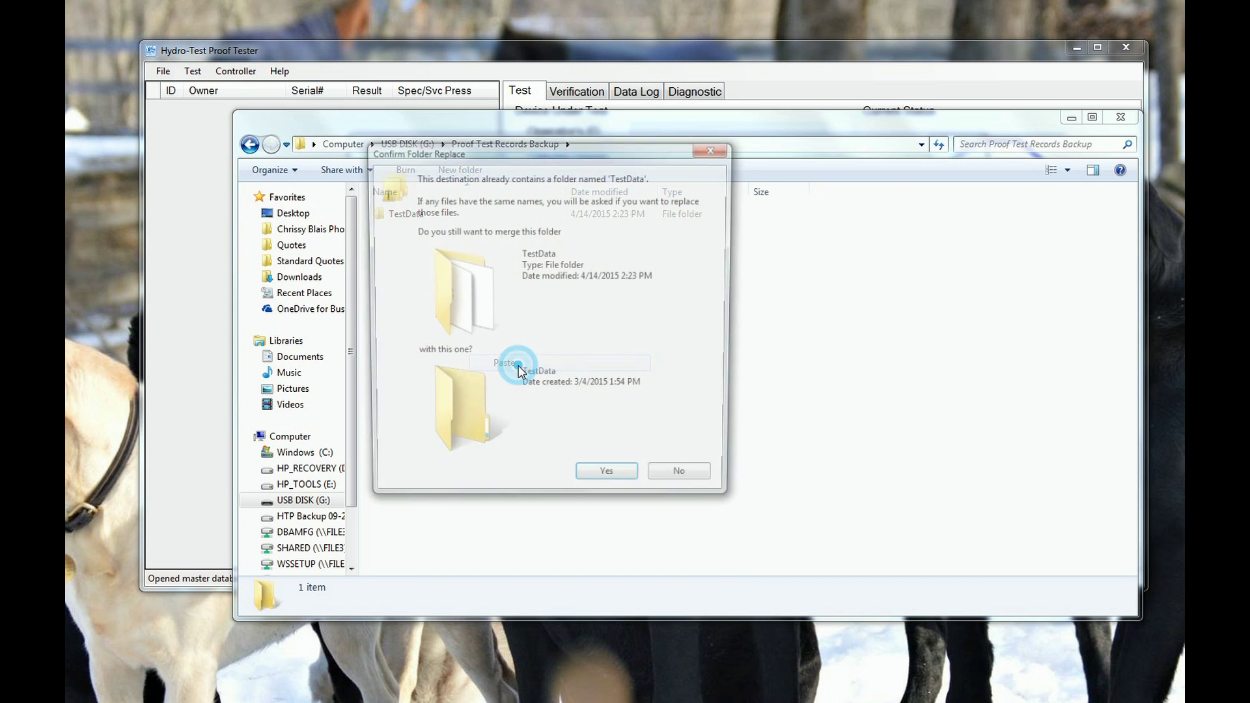
left_click(600, 485)
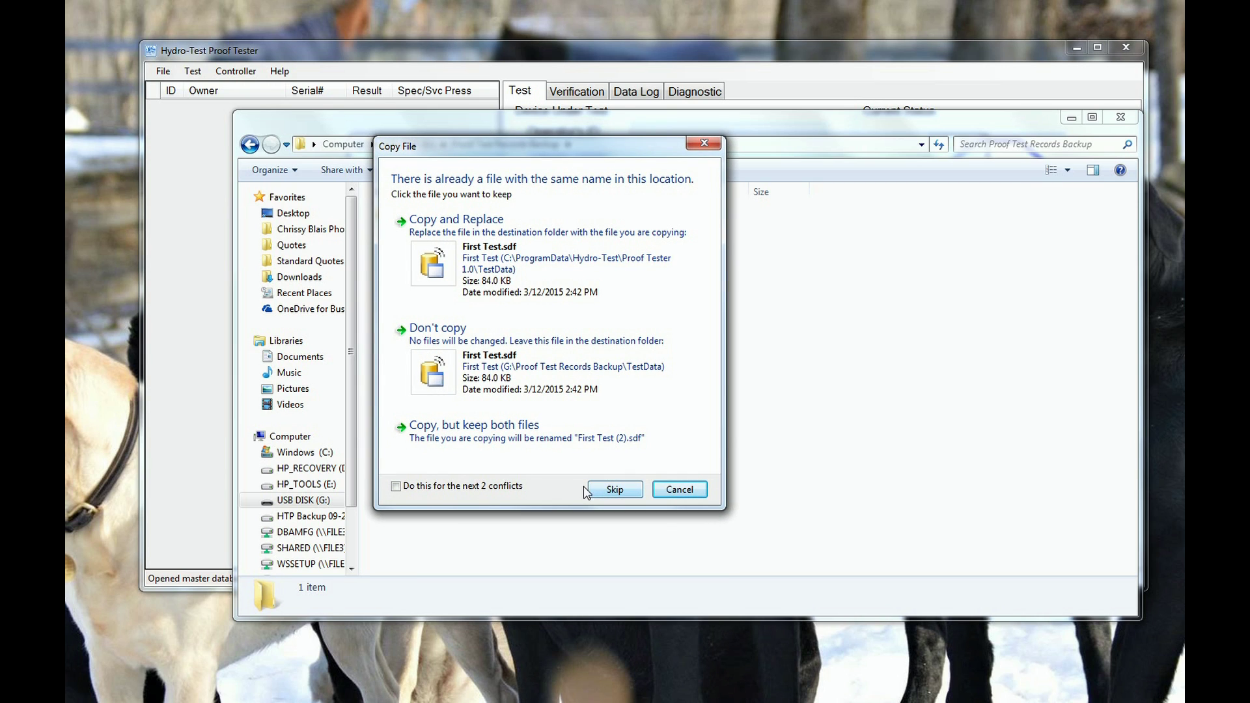
left_click(398, 486)
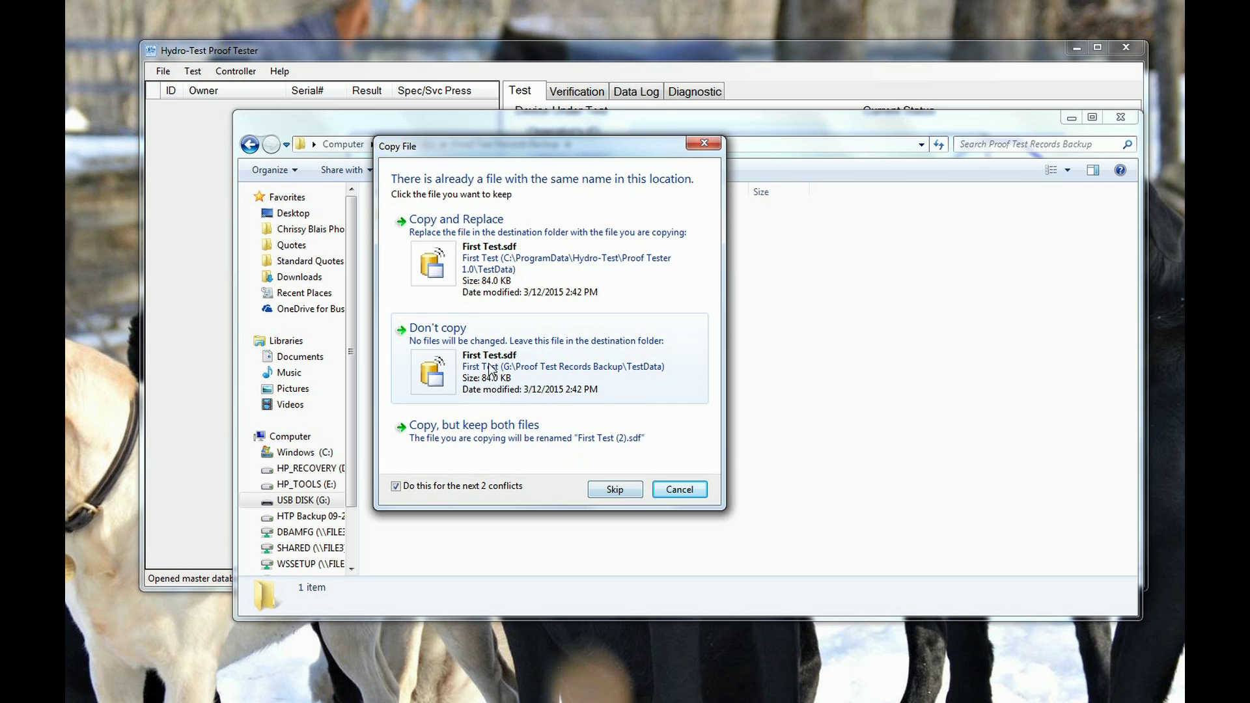
left_click(444, 275)
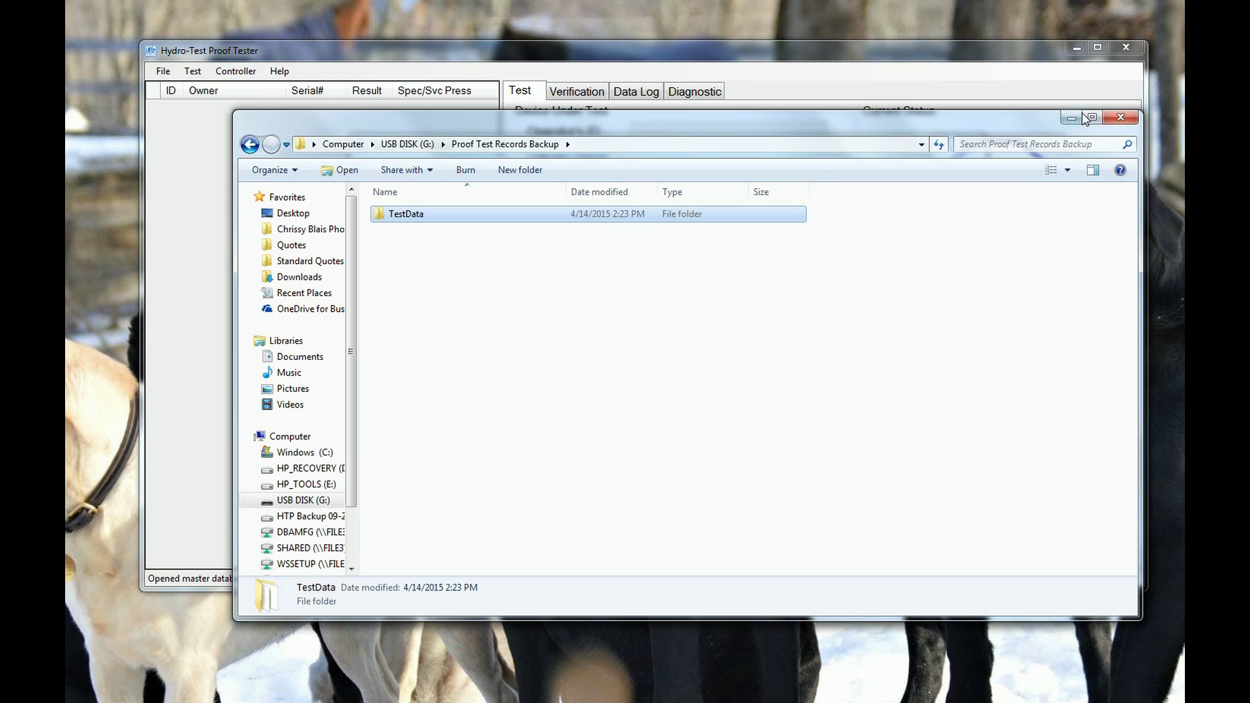
Close the USB disk Explorer window and the Open Test Database dialog.
left_click(1120, 118)
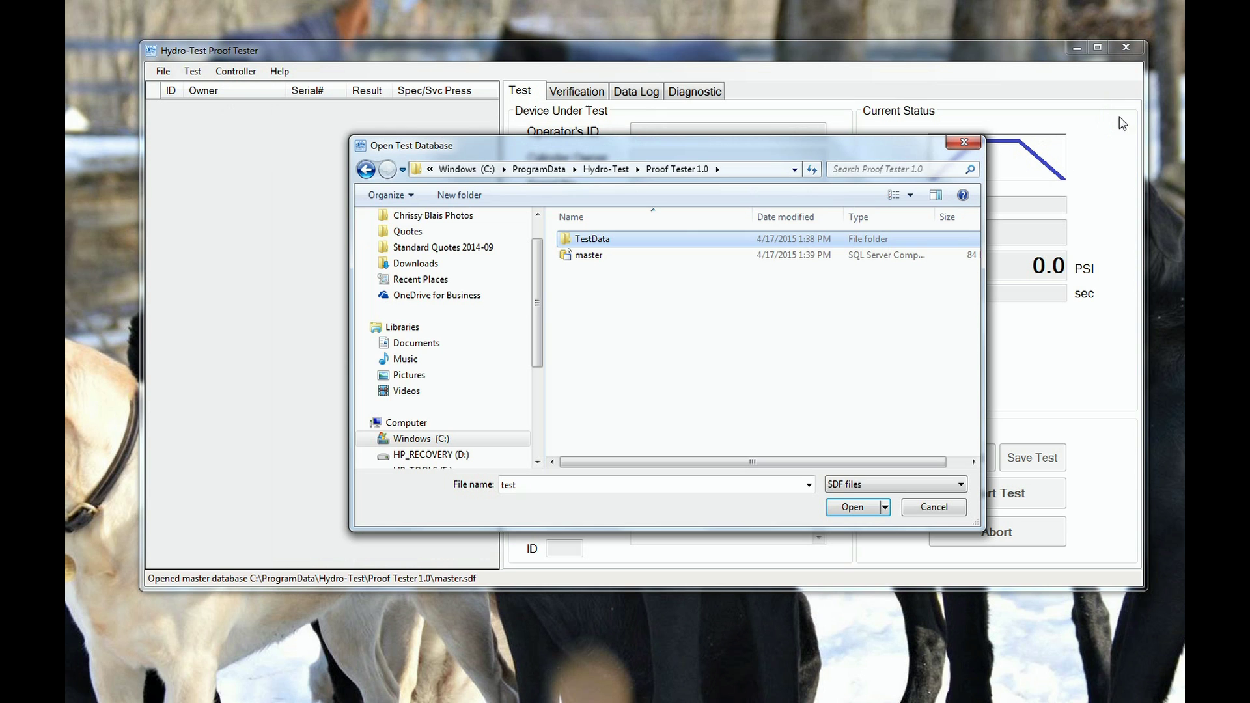
left_click(969, 144)
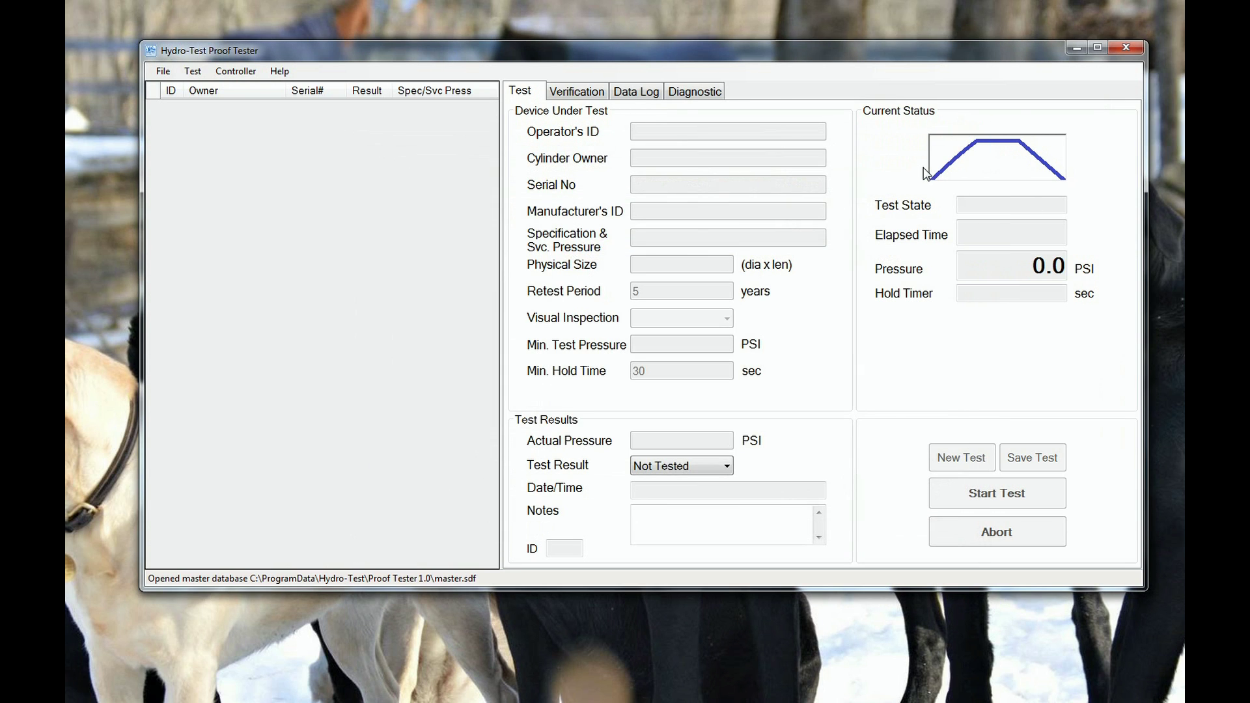